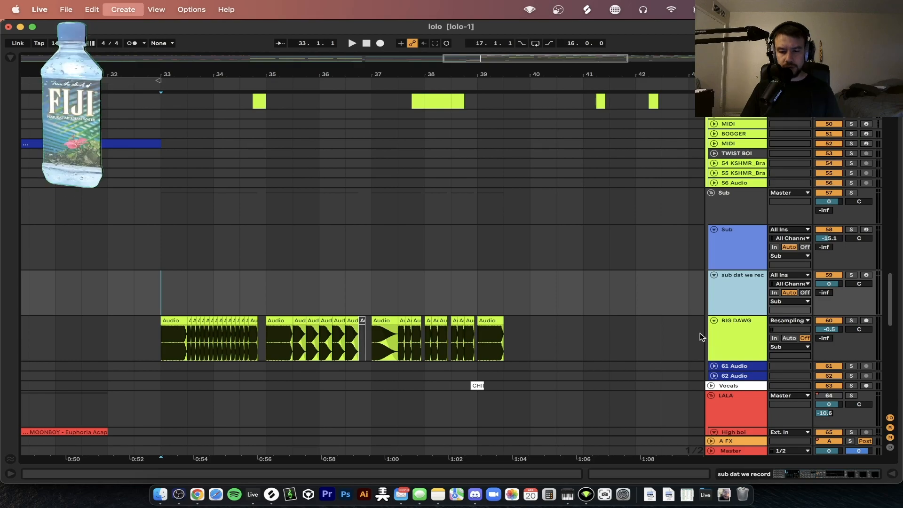
# Step: Hide the device view to show more of the arrangement around the BIG DAWG track
pyautogui.press('super+z')
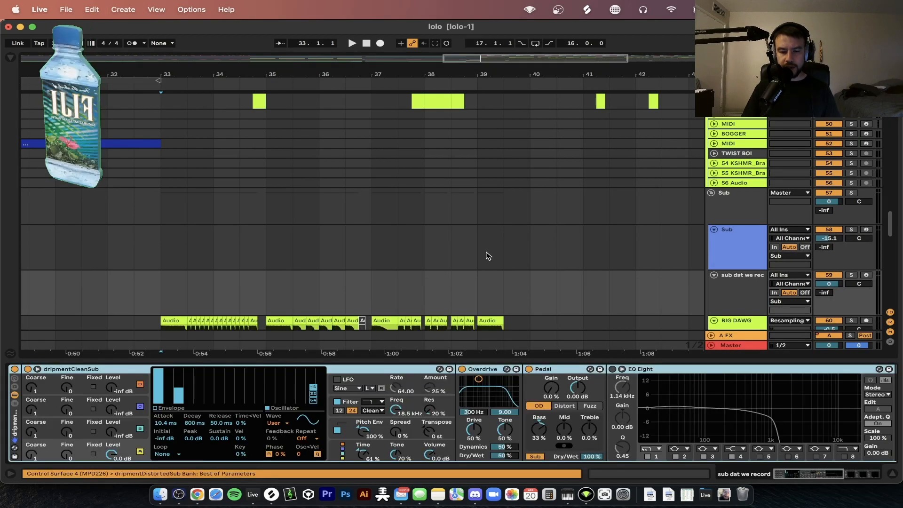
pyautogui.scroll(-4, 485, 256)
pyautogui.scroll(-3, 486, 256)
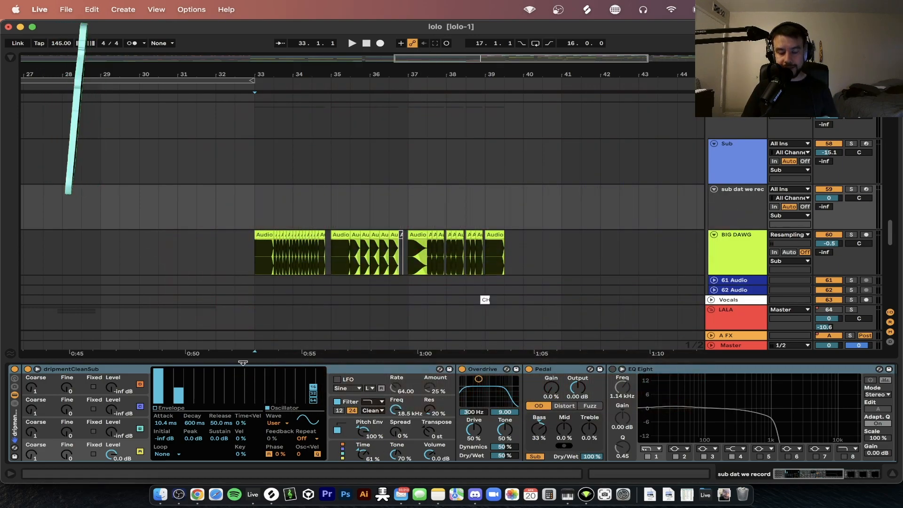
pyautogui.click(333, 365)
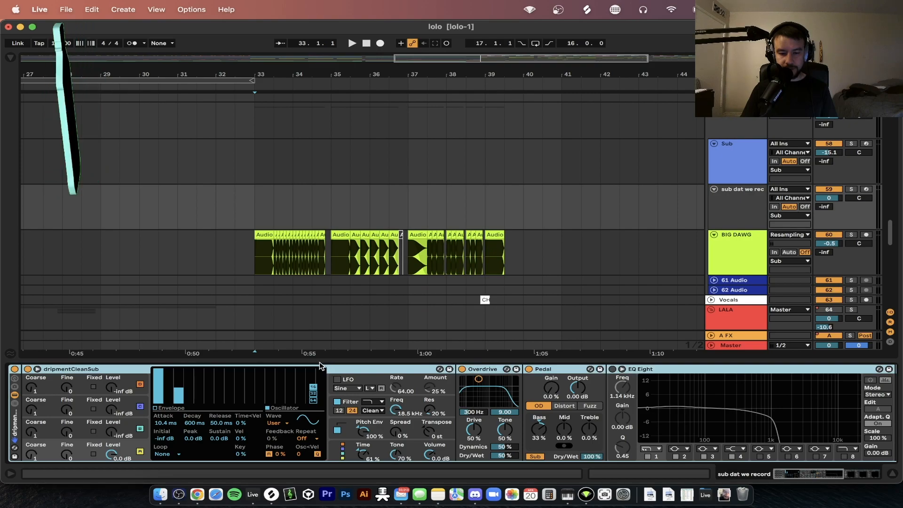
pyautogui.moveTo(320, 362); pyautogui.dragTo(310, 409)
# Step: Play the arrangement from 31.3.1 to hear the BIG DAWG sub clips, raising the system volume
pyautogui.click(198, 324)
pyautogui.press('space')
pyautogui.press('XF86AudioRaiseVolume')
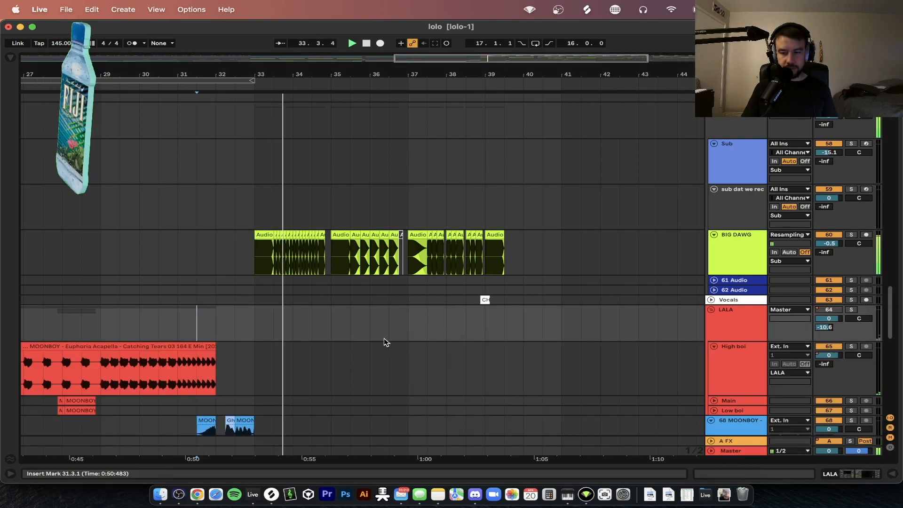
pyautogui.scroll(3, 281, 300)
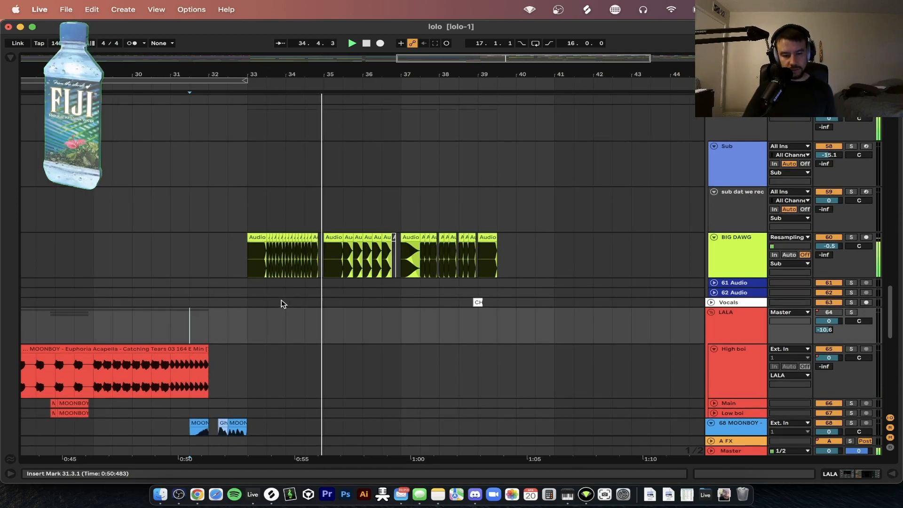
pyautogui.scroll(1, 281, 300)
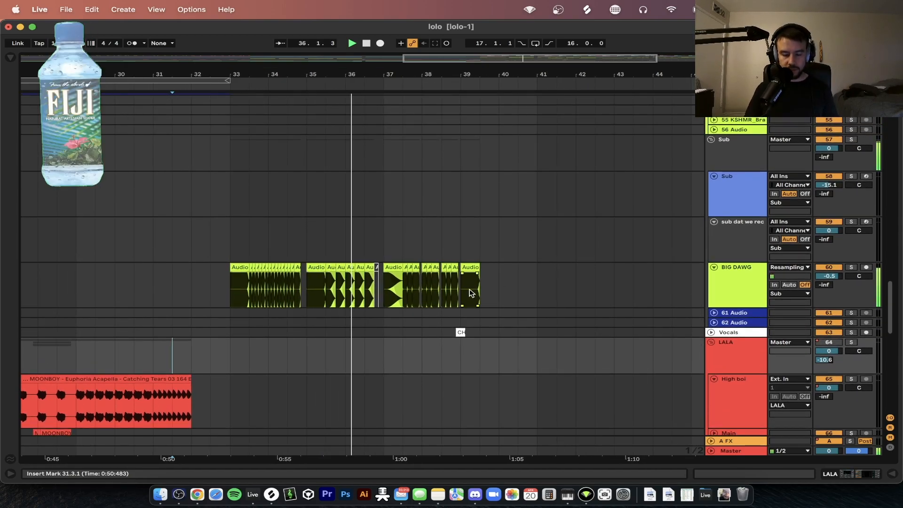
pyautogui.scroll(-2, 469, 289)
pyautogui.scroll(-1, 472, 293)
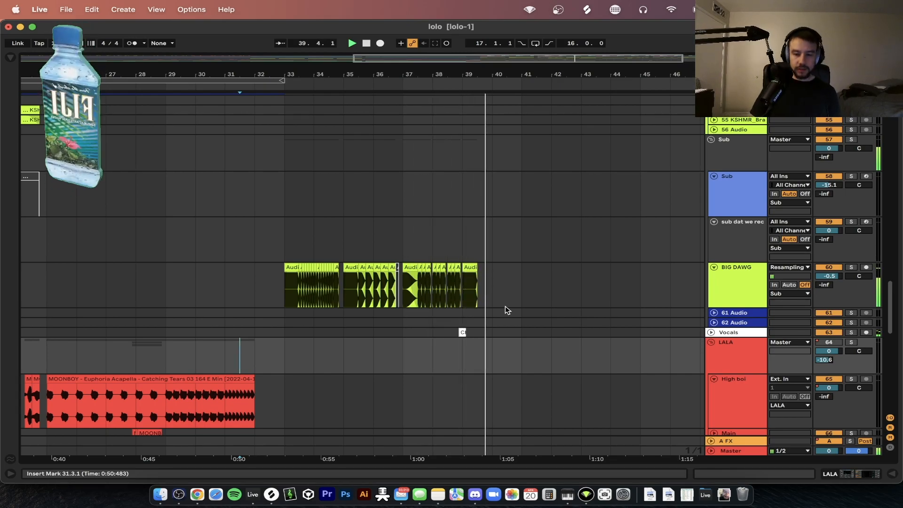
pyautogui.scroll(-1, 395, 279)
pyautogui.hscroll(3, 395, 279)
pyautogui.press('XF86AudioRaiseVolume')
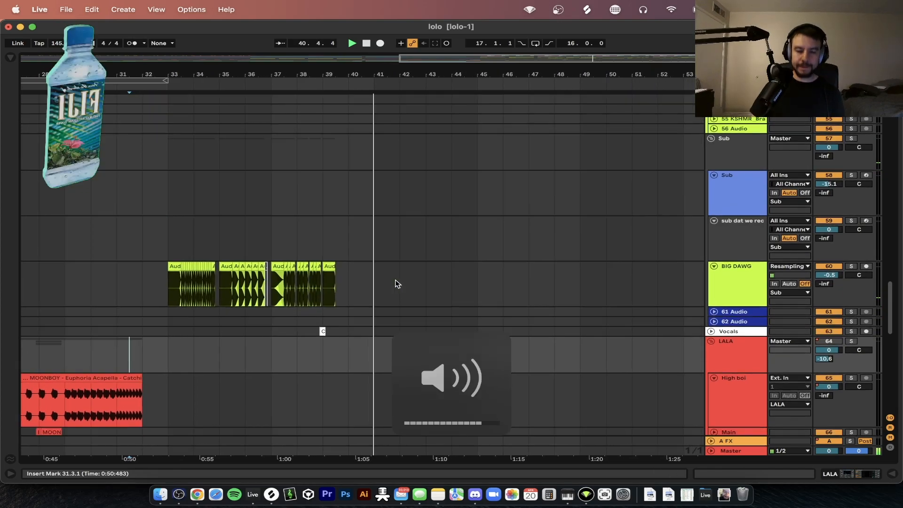
# Step: Examine the mid bass tracks while the drop plays up to bar 47, and set the insert marker among them
pyautogui.scroll(2, 396, 279)
pyautogui.scroll(10, 395, 279)
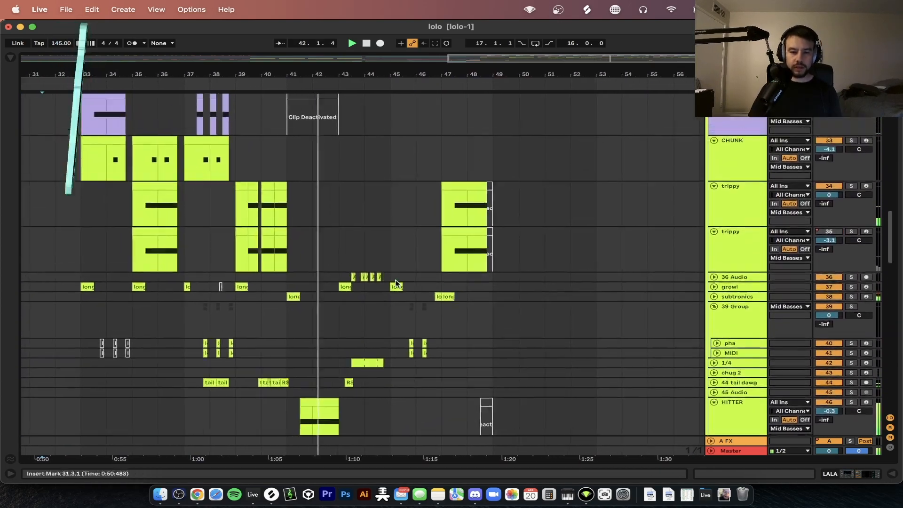
pyautogui.scroll(1, 395, 280)
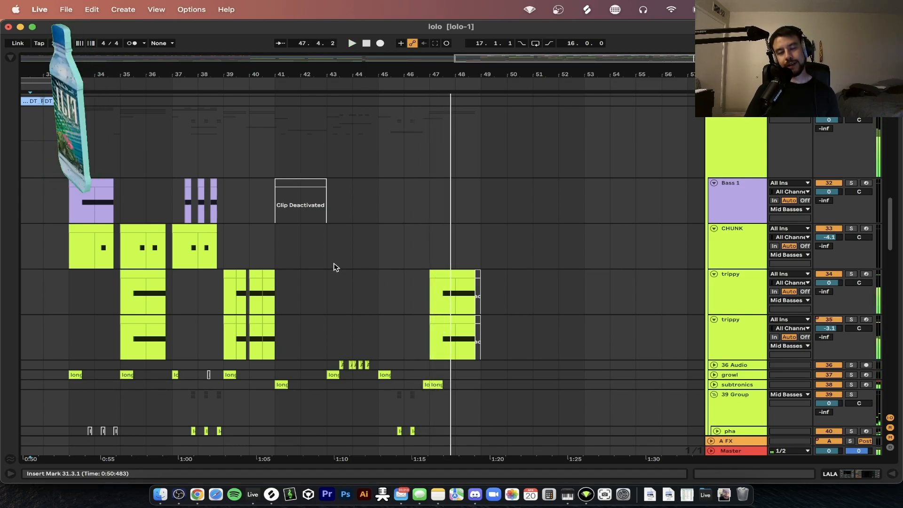
pyautogui.click(236, 236)
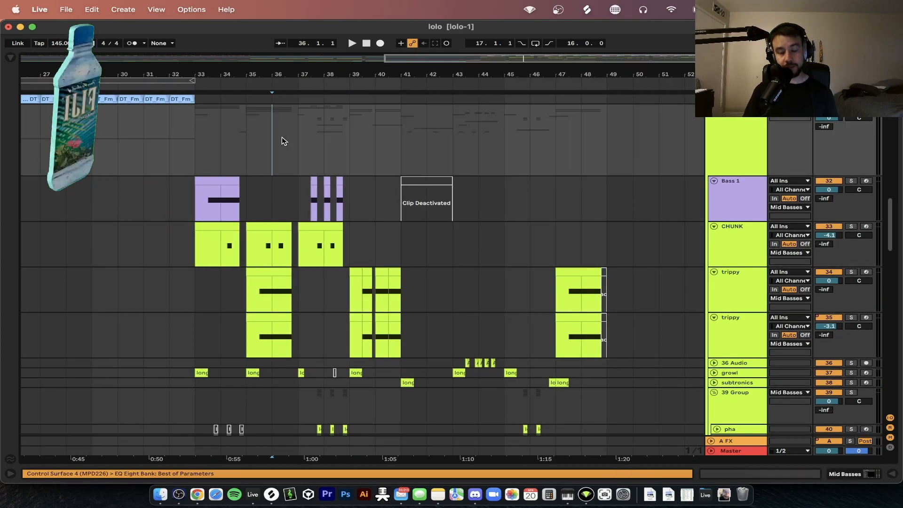
# Step: Audition the first BIG DAWG clip at bar 33 on its own, switching it off and back on
pyautogui.scroll(-8, 284, 140)
pyautogui.scroll(-6, 282, 137)
pyautogui.scroll(5, 230, 228)
pyautogui.click(162, 236)
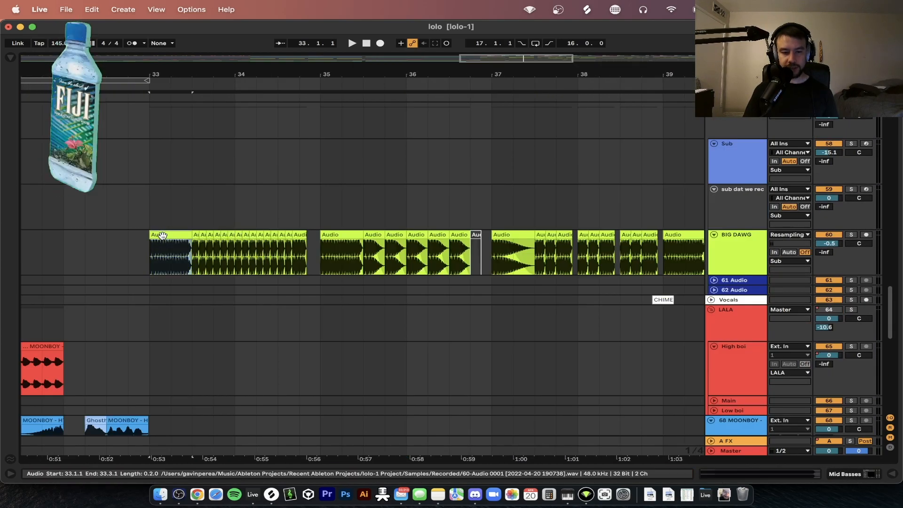
pyautogui.hscroll(-3, 162, 236)
pyautogui.scroll(3, 162, 235)
pyautogui.press('0')
pyautogui.press('space')
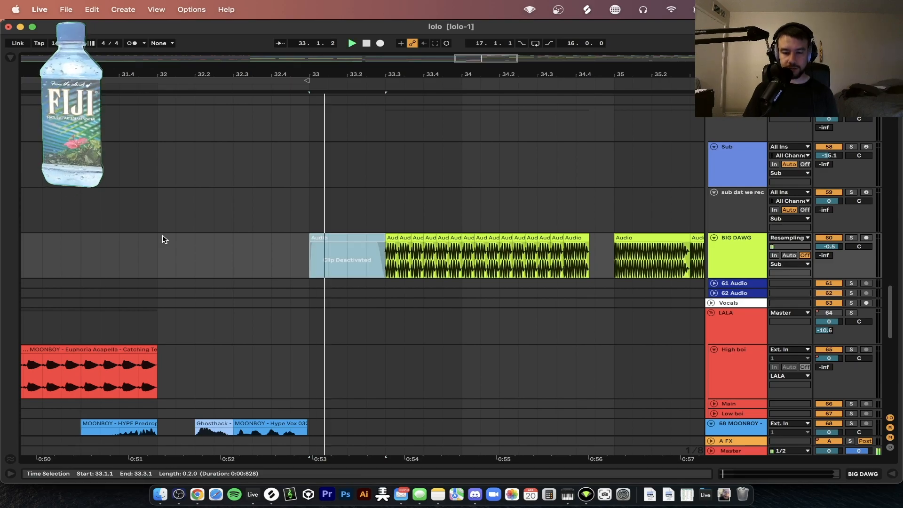
pyautogui.press('0')
pyautogui.press('space')
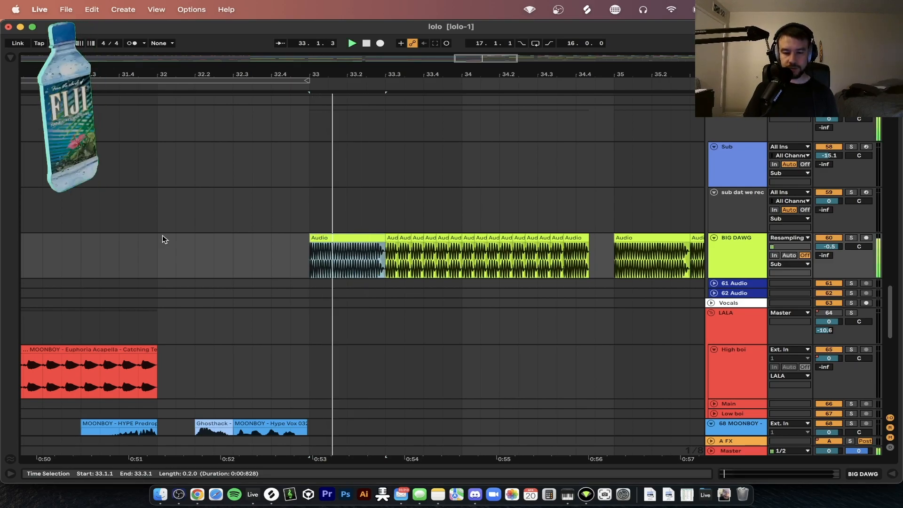
pyautogui.press('space')
# Step: Display the device chain of the sub dat we record track and inspect its Overdrive and Pedal effects
pyautogui.scroll(-4, 346, 162)
pyautogui.scroll(1, 347, 163)
pyautogui.press('XF86AudioRaiseVolume')
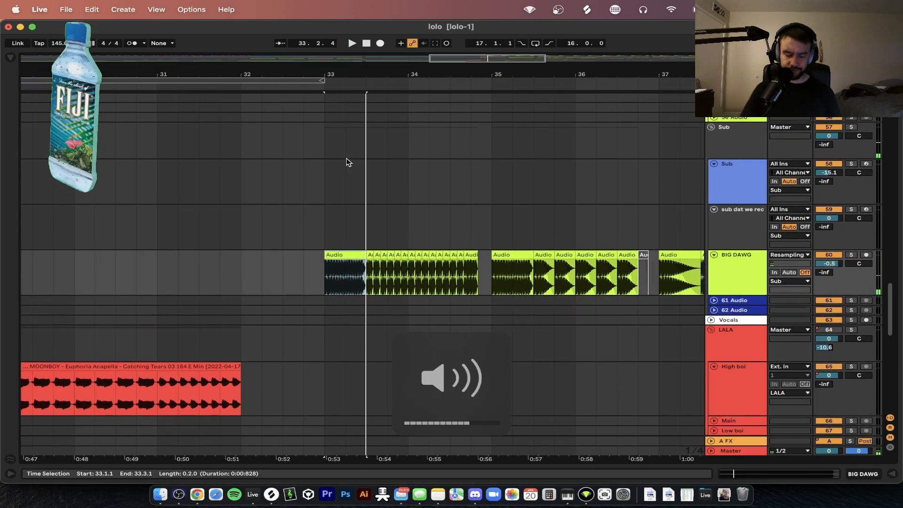
pyautogui.doubleClick(742, 273)
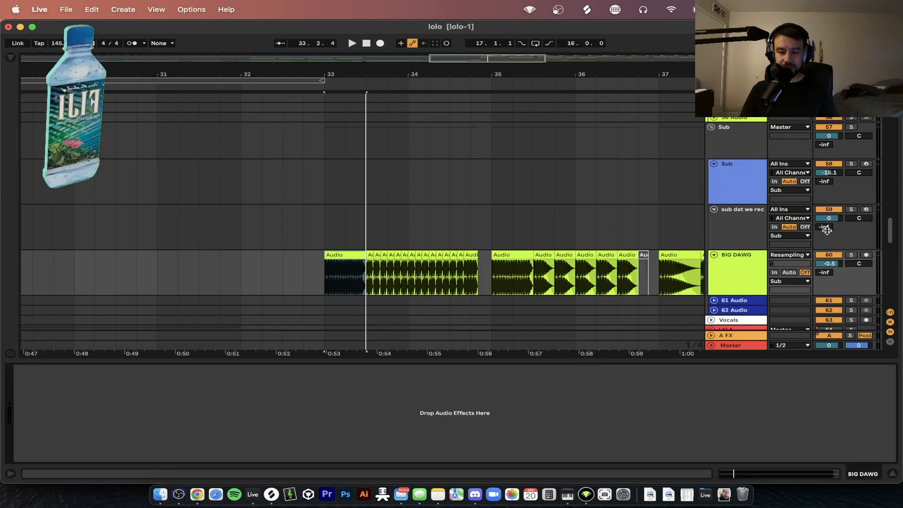
pyautogui.click(741, 233)
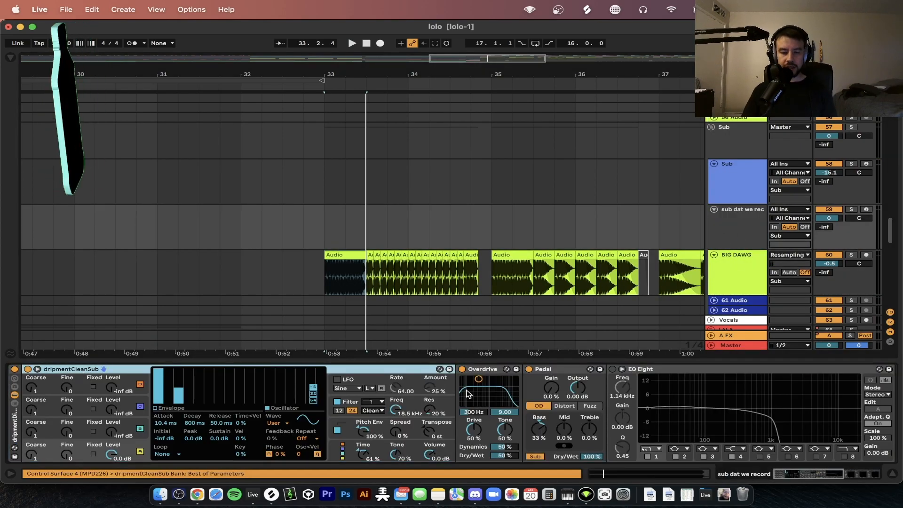
pyautogui.click(485, 371)
pyautogui.click(559, 371)
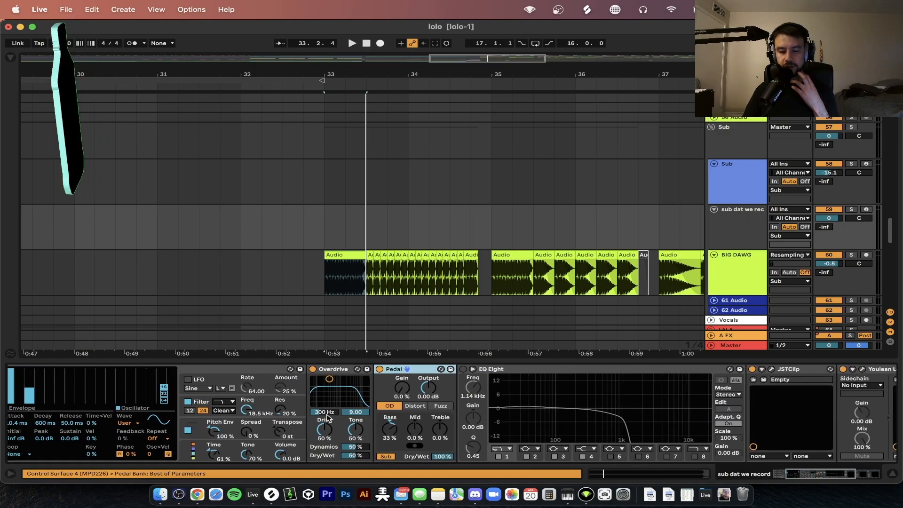
# Step: Remove the EQ Eight from the sub dat we record device chain
pyautogui.hscroll(5, 339, 427)
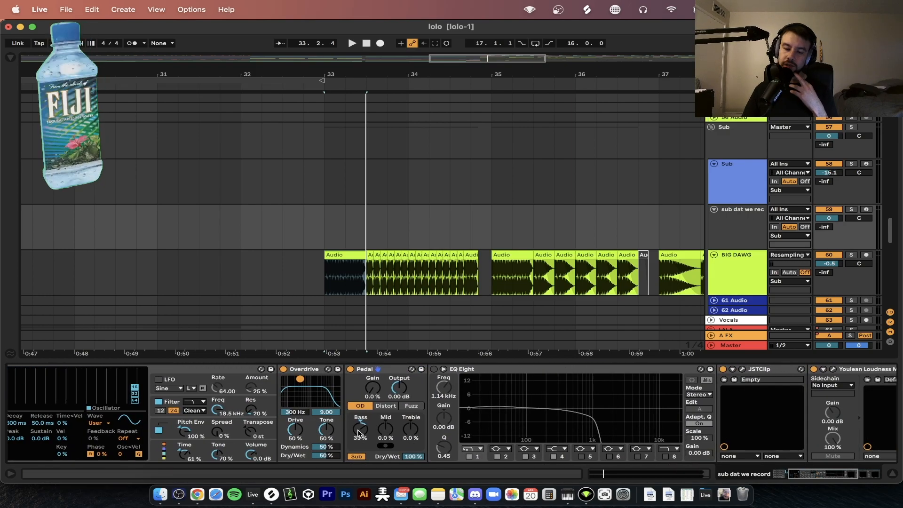
pyautogui.doubleClick(366, 372)
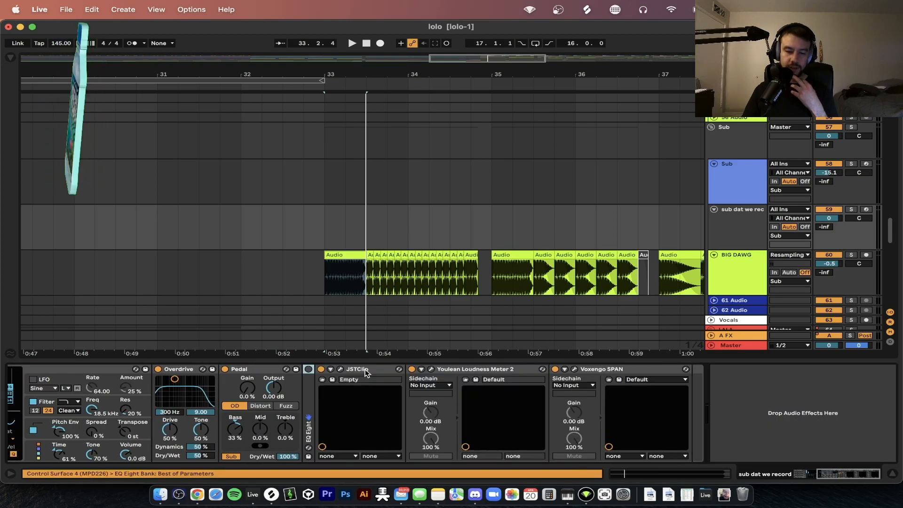
pyautogui.click(341, 439)
# Step: Open the JSTClip plug-in window on the sub dat we record track to inspect its clipping settings
pyautogui.click(328, 369)
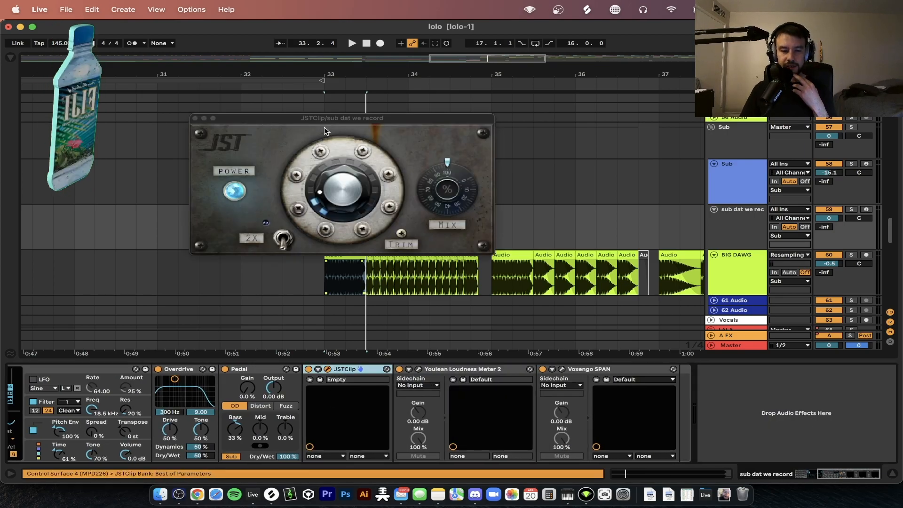
pyautogui.click(196, 119)
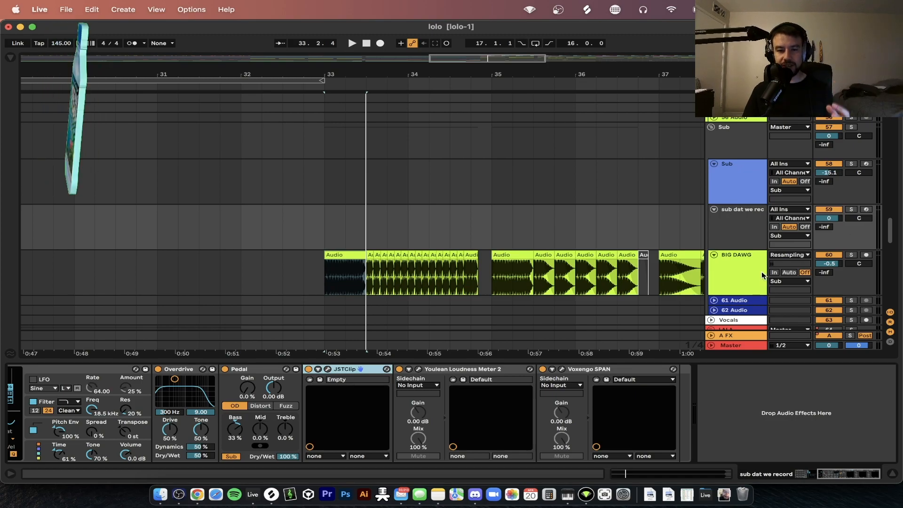
pyautogui.click(328, 369)
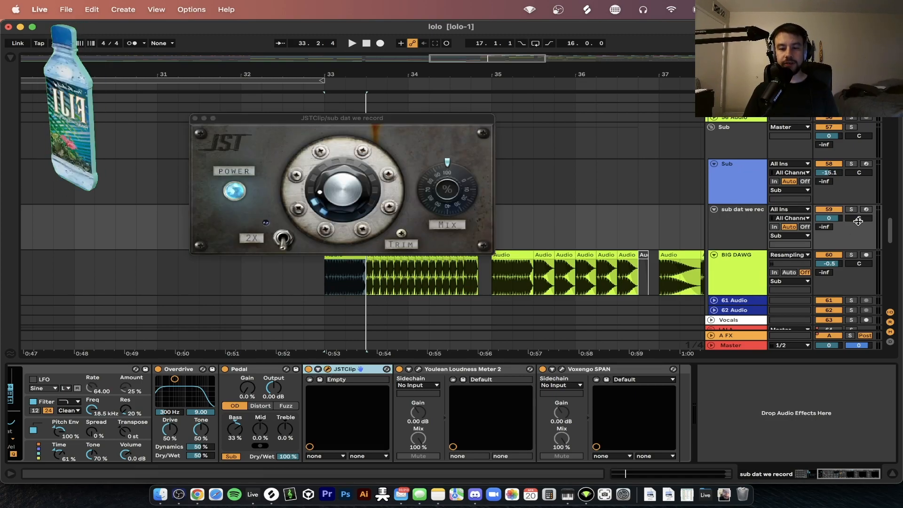
# Step: Solo and arm the sub dat we record track, and lower the computer MIDI keyboard to octave C-1
pyautogui.click(851, 209)
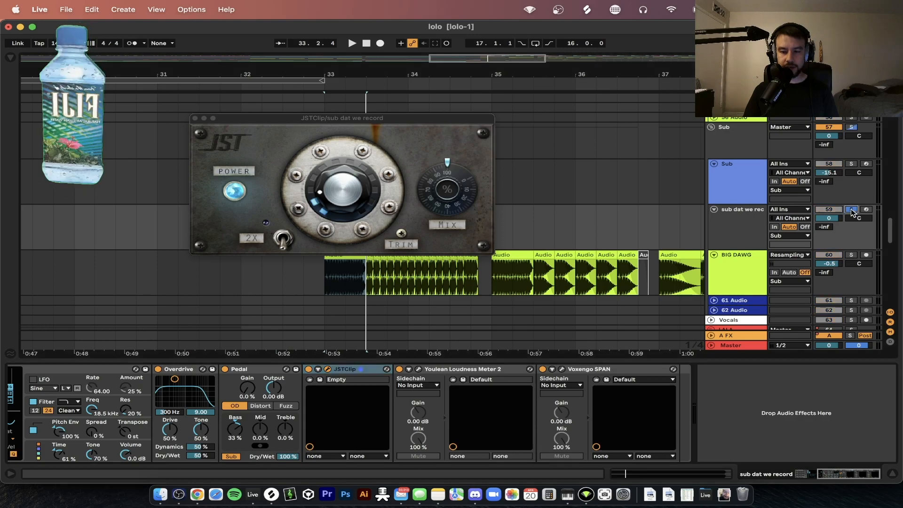
pyautogui.click(865, 209)
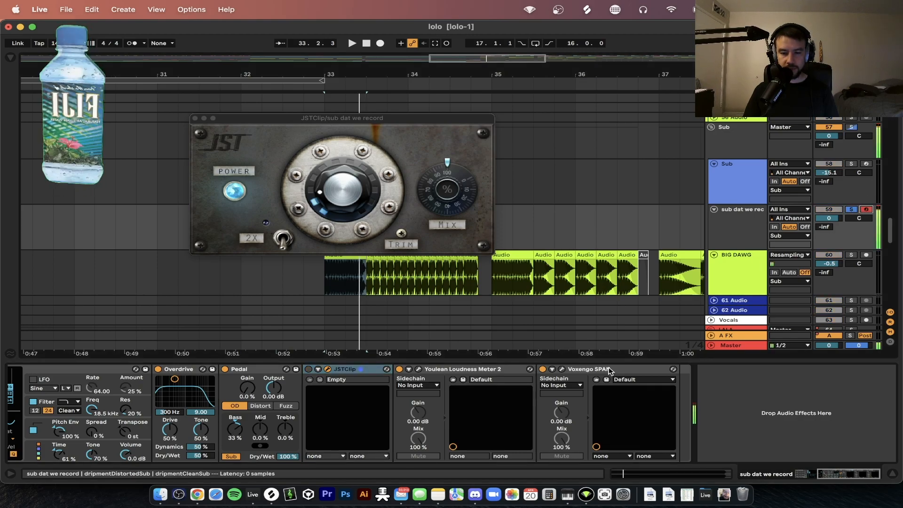
pyautogui.press('z')
pyautogui.press('z')
pyautogui.press('z')
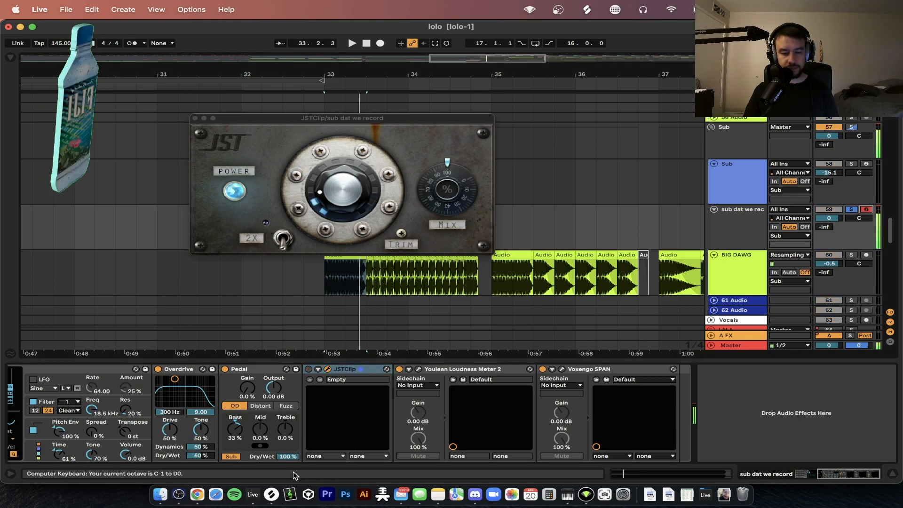
# Step: Switch JSTClip back on and close its plug-in window
pyautogui.click(308, 369)
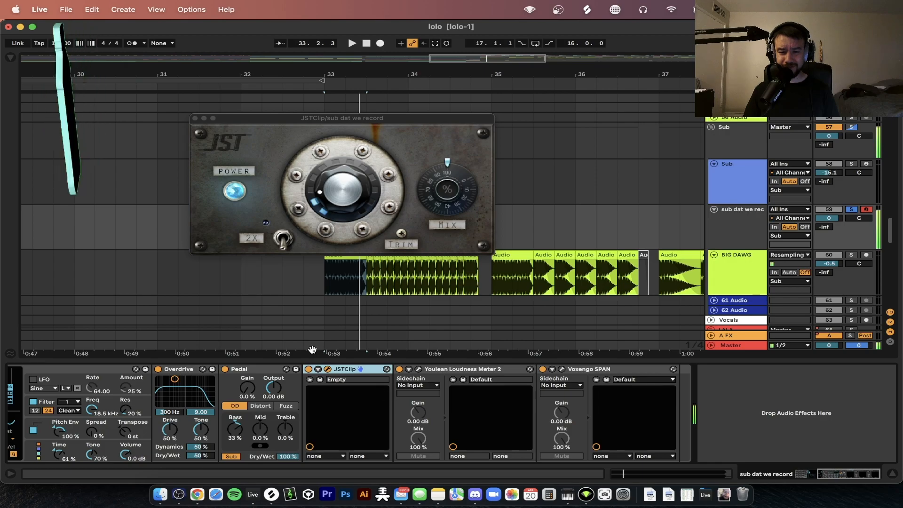
pyautogui.click(196, 118)
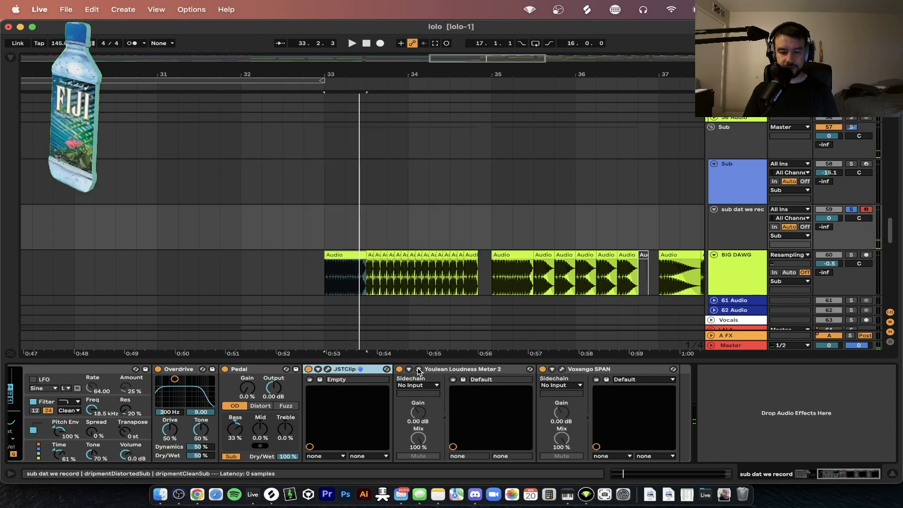
pyautogui.hscroll(-5, 125, 415)
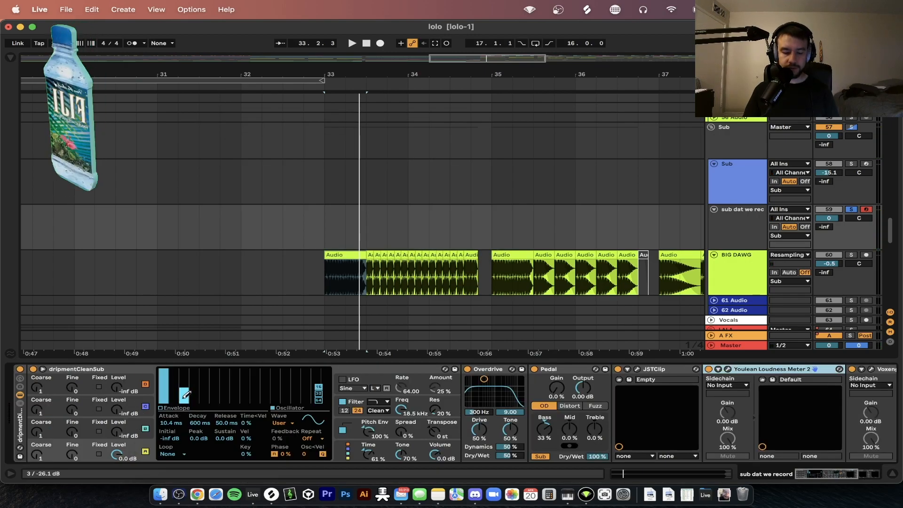
# Step: Insert an audio track below sub dat we record, set its input to Resampling and arm it for recording
pyautogui.click(711, 231)
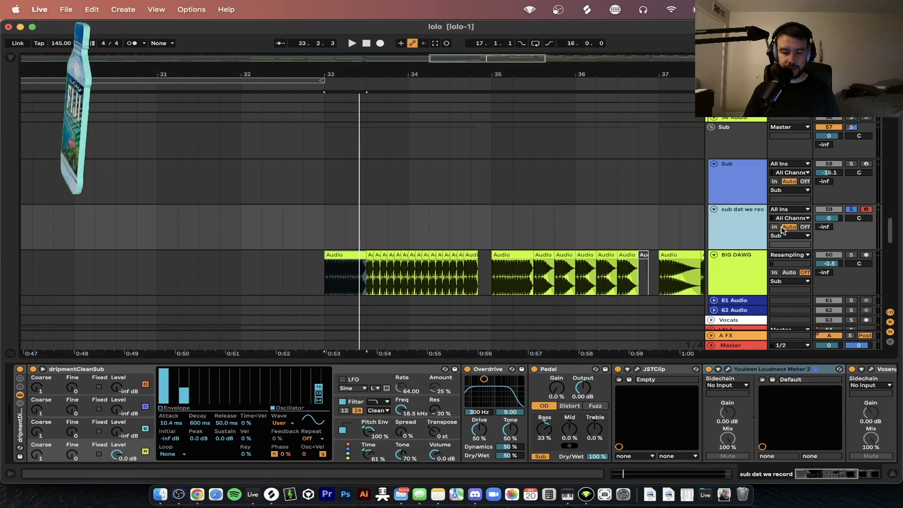
pyautogui.press('super+t')
pyautogui.click(805, 264)
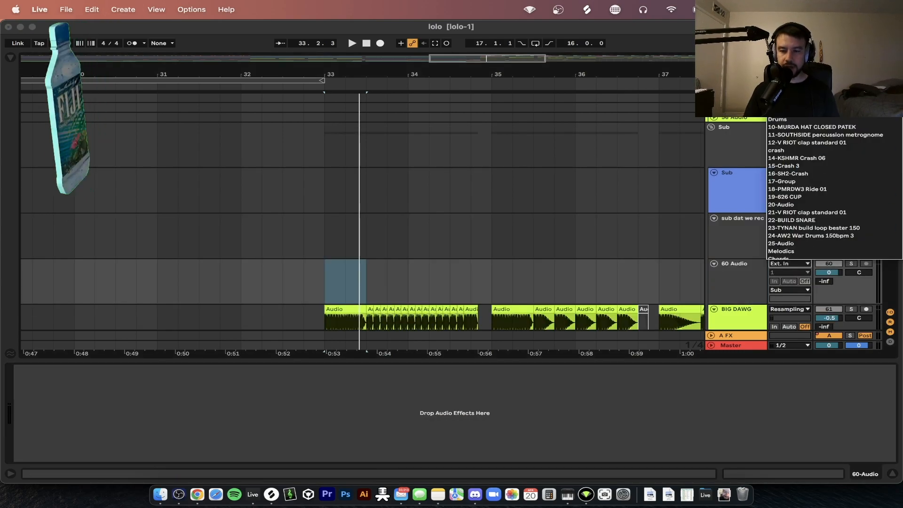
pyautogui.click(787, 46)
pyautogui.hscroll(5, 688, 137)
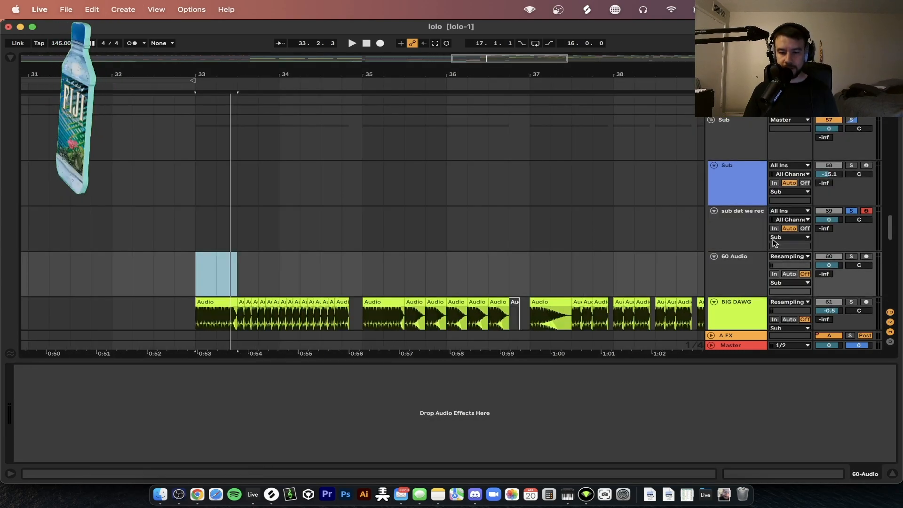
pyautogui.click(867, 258)
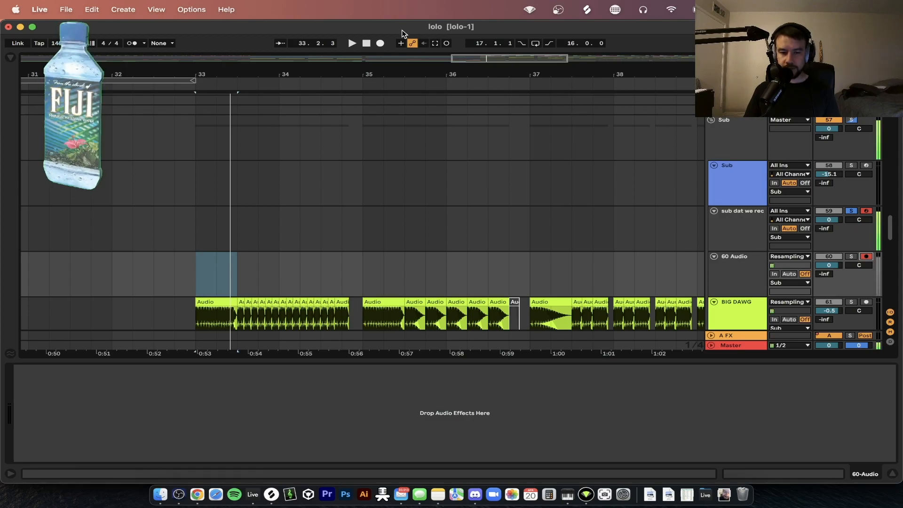
# Step: Record a take of separate sub notes from bar 33 on sub dat we record, resampling it onto the 60 Audio track
pyautogui.click(198, 270)
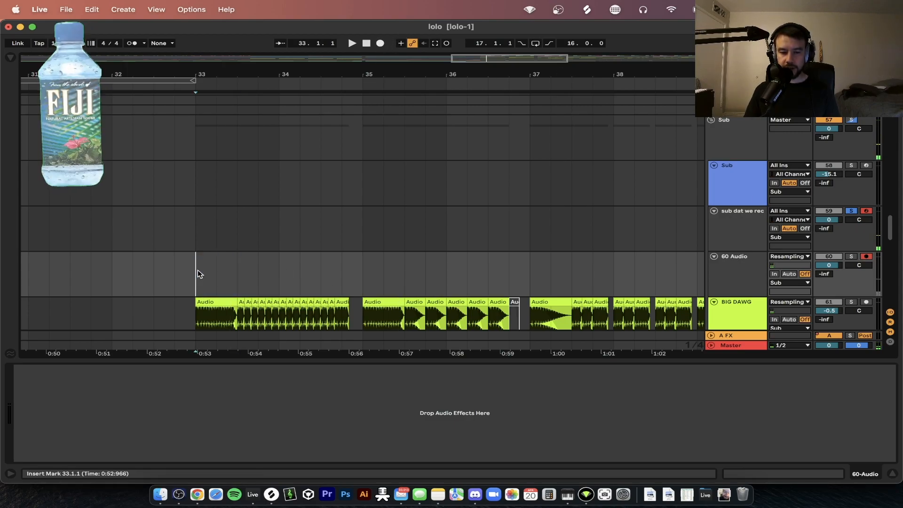
pyautogui.scroll(-1, 216, 252)
pyautogui.click(753, 217)
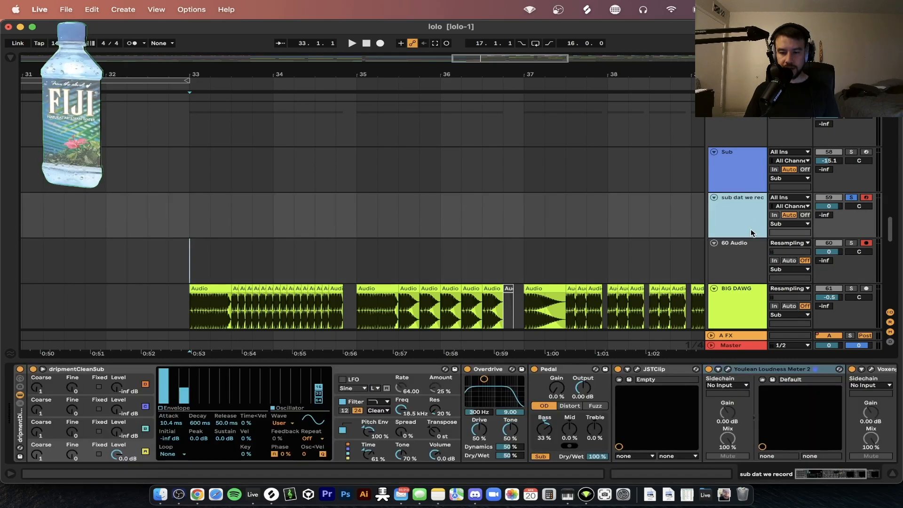
pyautogui.click(744, 245)
pyautogui.click(738, 215)
pyautogui.click(190, 216)
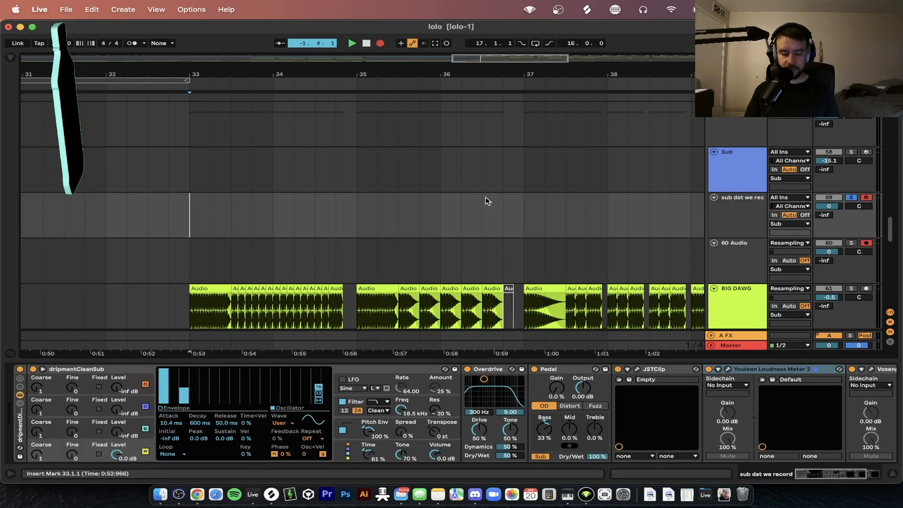
pyautogui.press('F9')
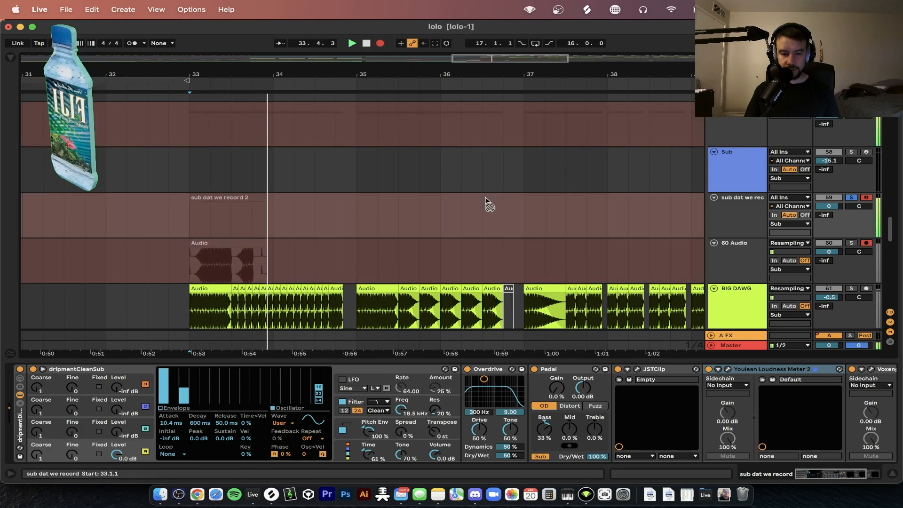
pyautogui.press('space')
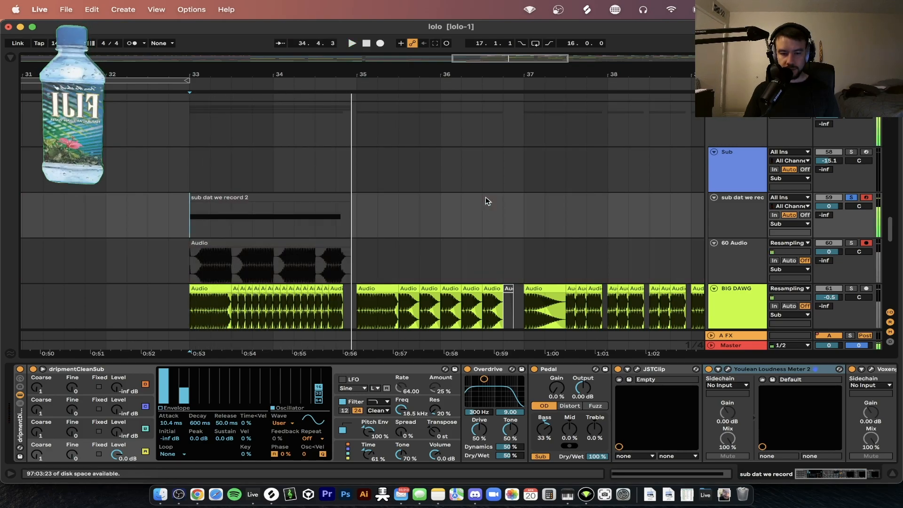
# Step: Check the volume dips in the resampled audio, and delete the take from both sub dat we record and 60 Audio
pyautogui.click(287, 242)
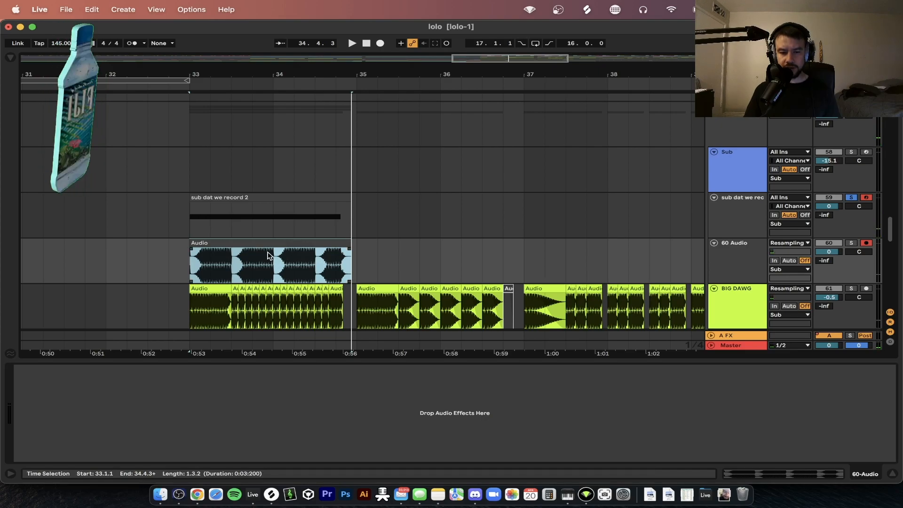
pyautogui.click(272, 267)
pyautogui.moveTo(273, 267); pyautogui.dragTo(290, 268)
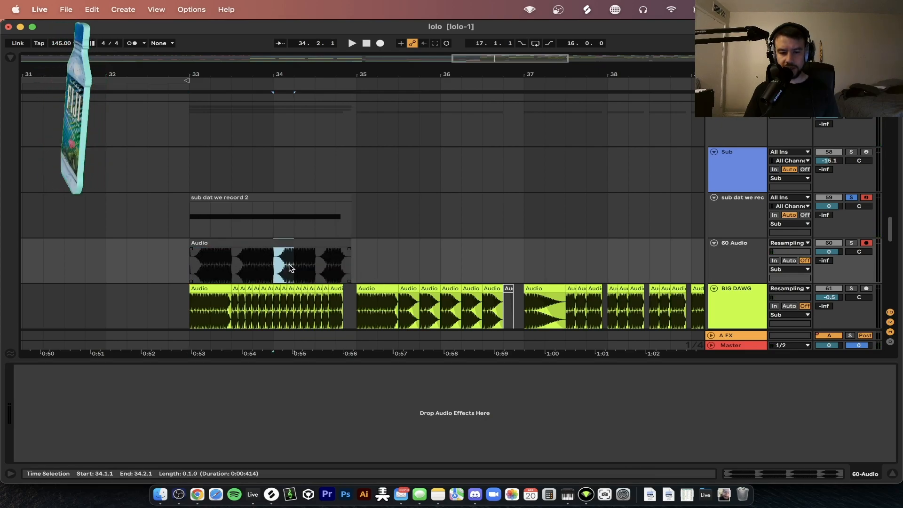
pyautogui.moveTo(360, 264); pyautogui.dragTo(183, 210)
pyautogui.press('Delete')
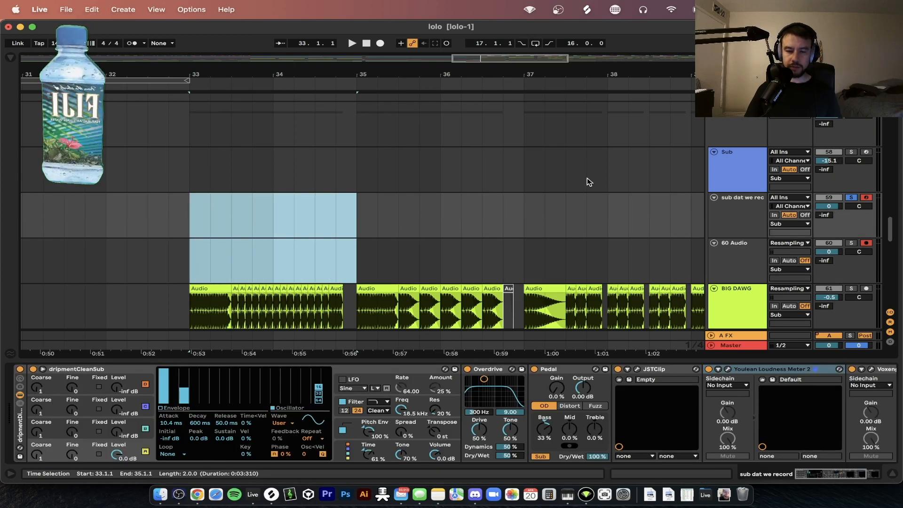
# Step: Switch off the ShaperBox 2 sidechain device on the Sub group track
pyautogui.click(736, 135)
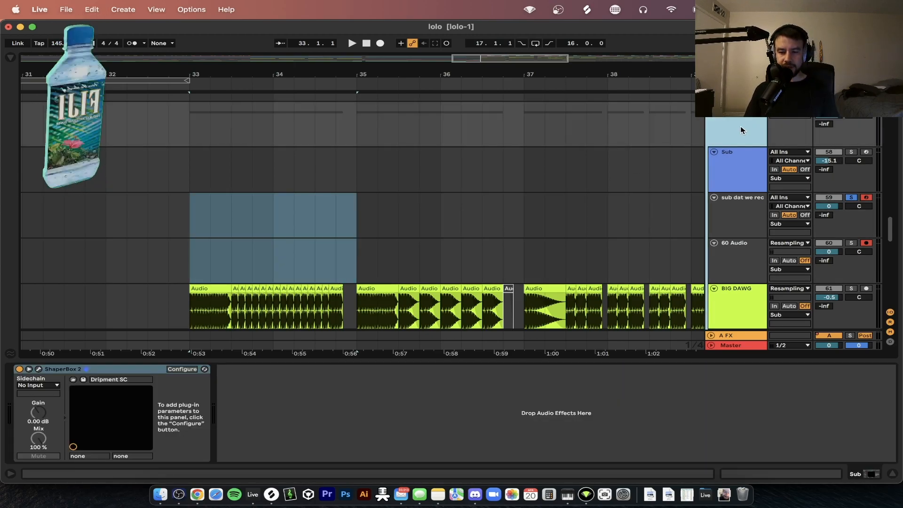
pyautogui.click(50, 372)
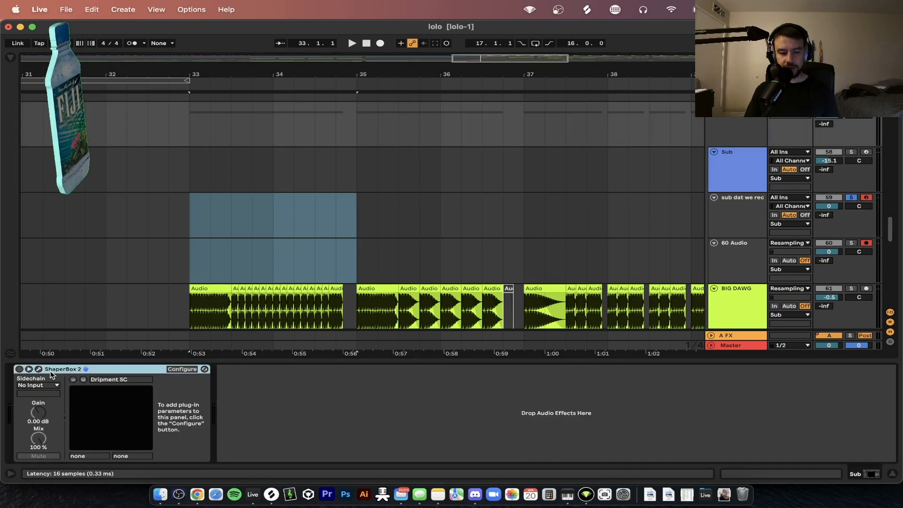
pyautogui.click(732, 133)
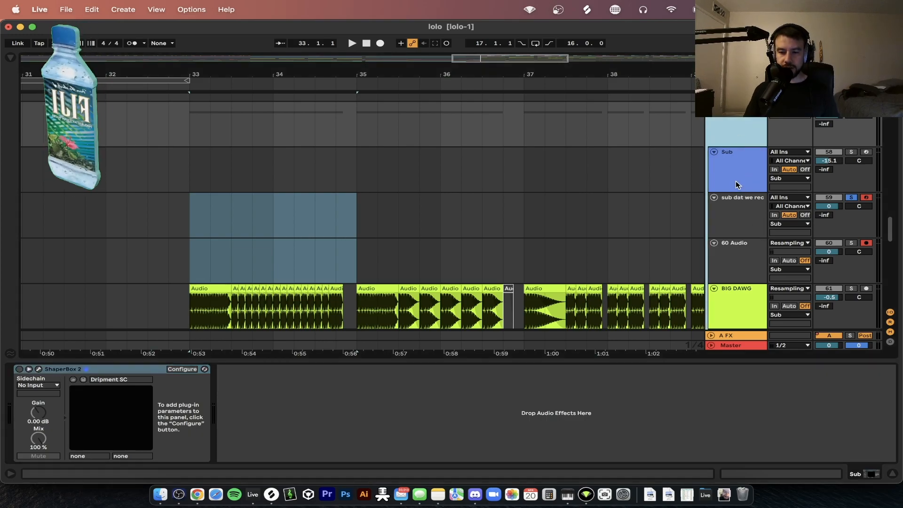
# Step: Record one sustained sub note from bar 33 for about two bars, resampling it onto the 60 Audio track
pyautogui.click(190, 217)
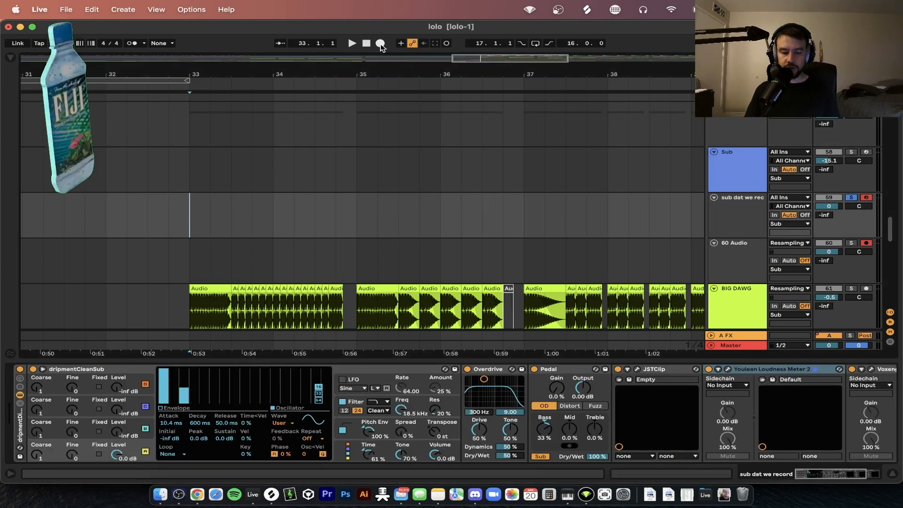
pyautogui.press('F9')
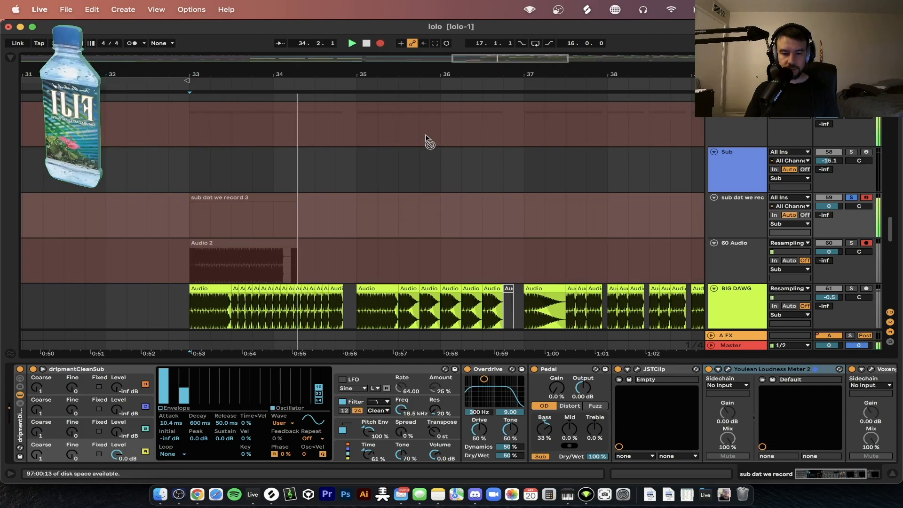
pyautogui.press('space')
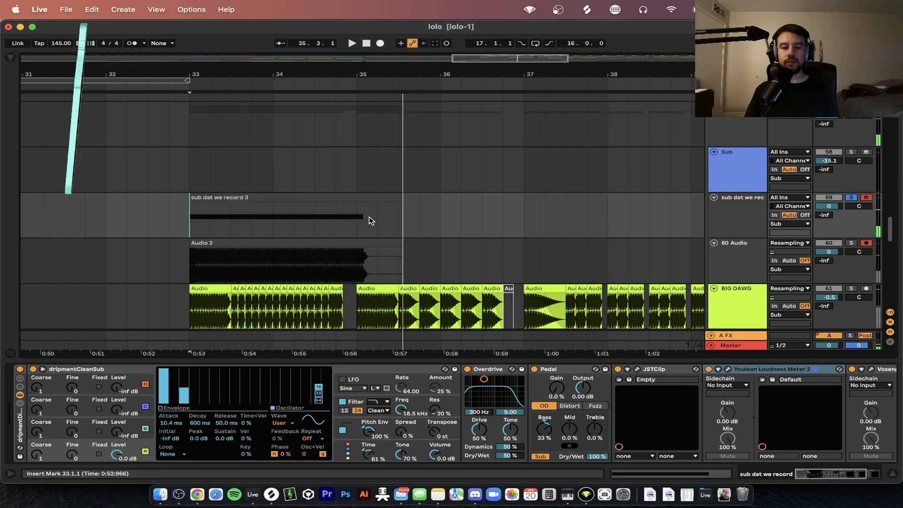
# Step: Unsolo the sub dat we record track and delete its newly recorded MIDI clip at bar 33
pyautogui.click(852, 199)
pyautogui.scroll(4, 217, 206)
pyautogui.click(224, 196)
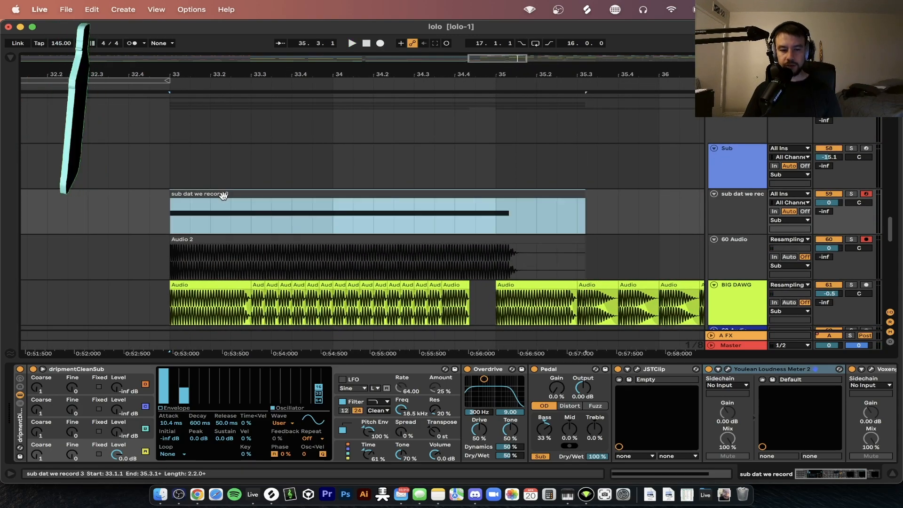
pyautogui.scroll(-3, 223, 196)
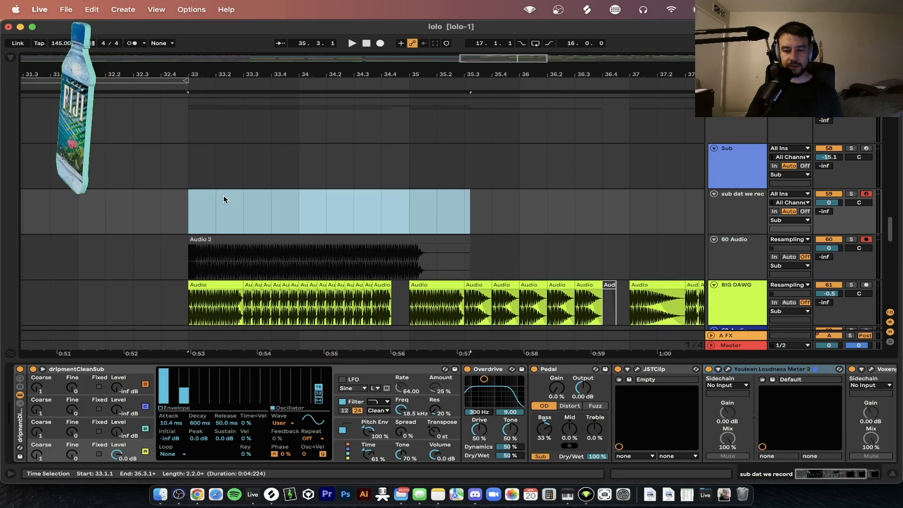
pyautogui.press('Delete')
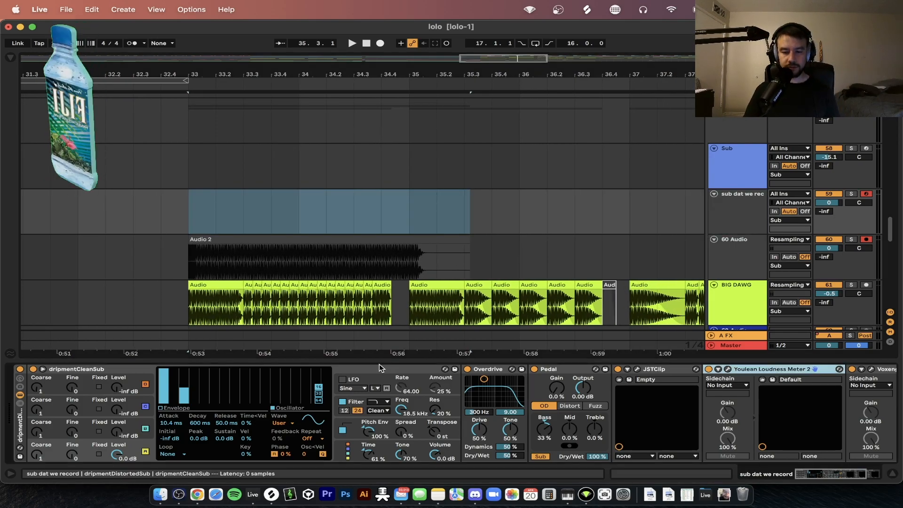
# Step: Rename the 60 Audio track as BIG DAWG 2, and solo it to play back the resampled clip from bar 33
pyautogui.press('super+alt+l')
pyautogui.click(730, 251)
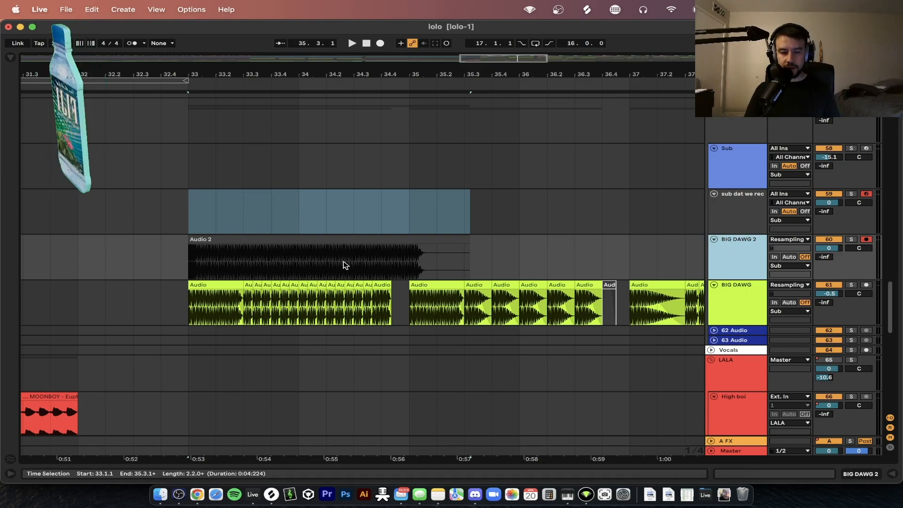
pyautogui.click(344, 257)
pyautogui.click(329, 239)
pyautogui.click(854, 240)
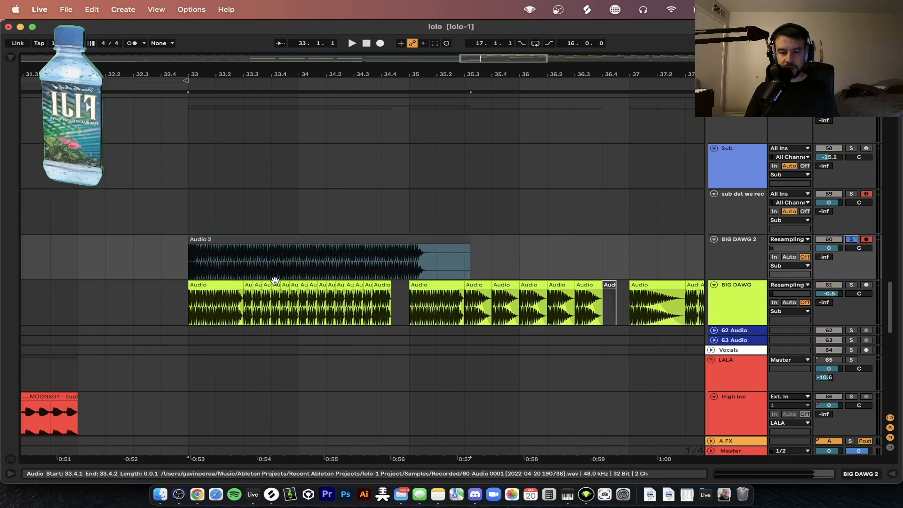
pyautogui.press('space')
pyautogui.press('space')
# Step: Solo the Bass 1 track in the Mid Basses group and play it from bar 33
pyautogui.scroll(2, 225, 278)
pyautogui.scroll(-3, 225, 277)
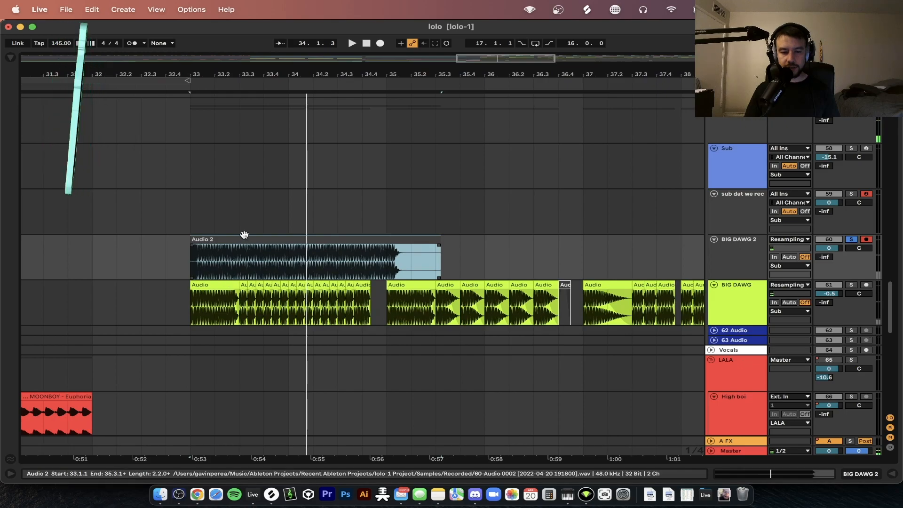
pyautogui.scroll(10, 235, 239)
pyautogui.scroll(-1, 236, 243)
pyautogui.scroll(2, 236, 243)
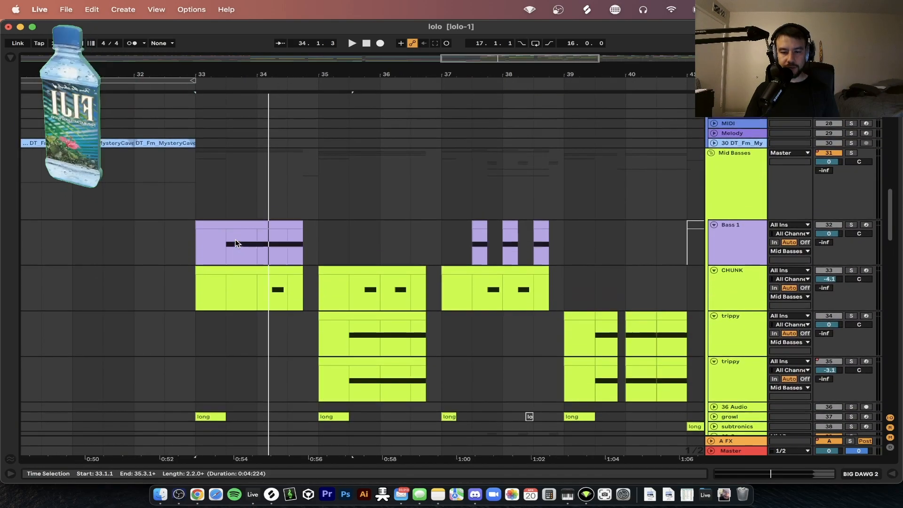
pyautogui.scroll(-3, 235, 242)
pyautogui.hscroll(1, 236, 242)
pyautogui.click(235, 155)
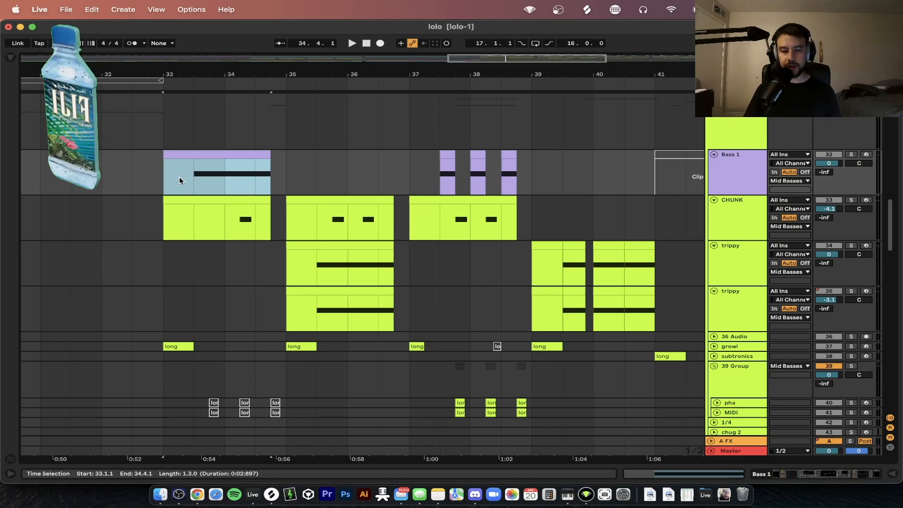
pyautogui.scroll(3, 179, 178)
pyautogui.scroll(-1, 179, 178)
pyautogui.click(210, 154)
pyautogui.scroll(2, 210, 153)
pyautogui.click(849, 173)
pyautogui.click(134, 183)
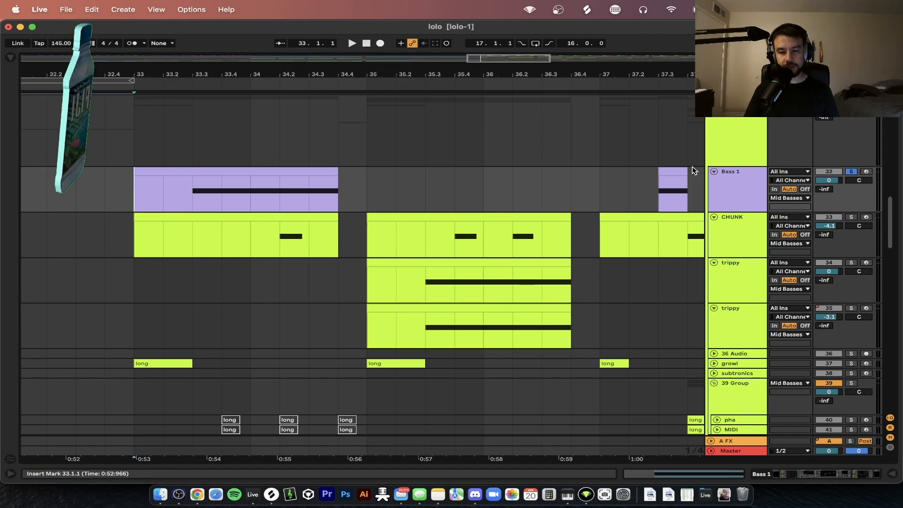
pyautogui.press('space')
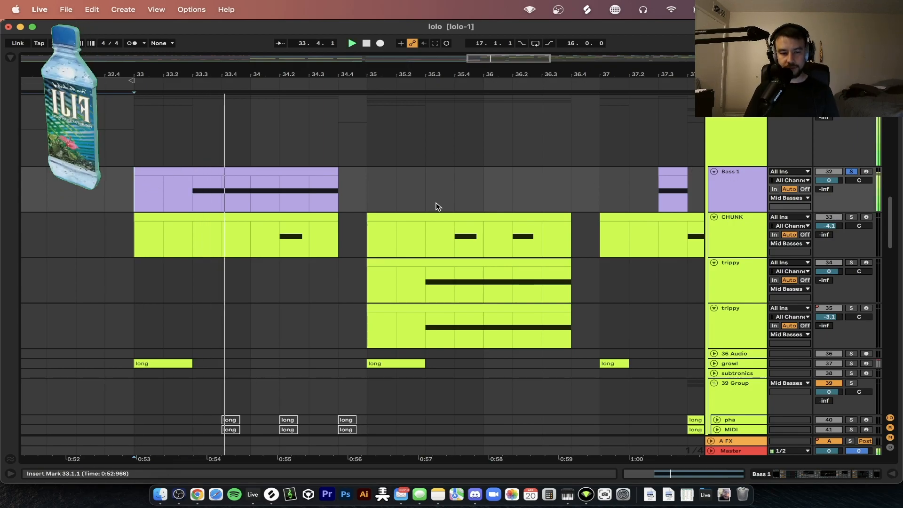
# Step: Show the Bass 1 device chain and open its Serum plug-in window
pyautogui.doubleClick(725, 197)
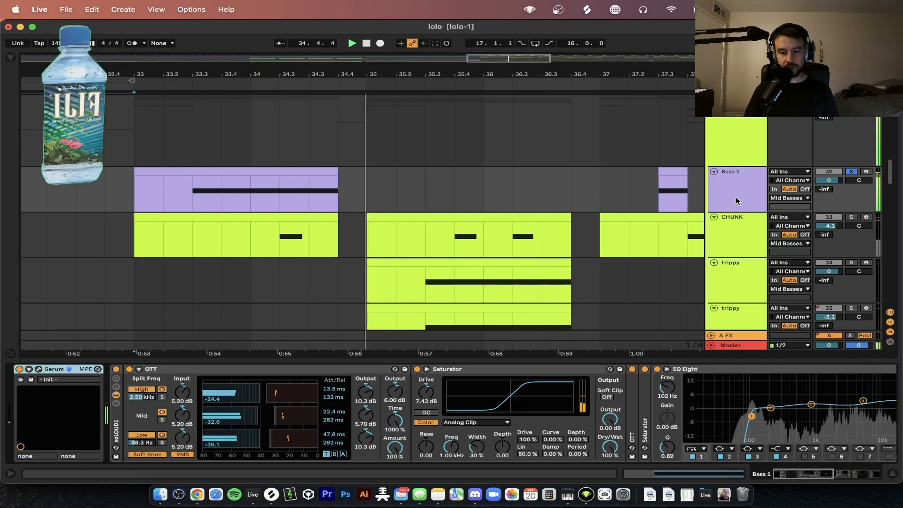
pyautogui.click(40, 369)
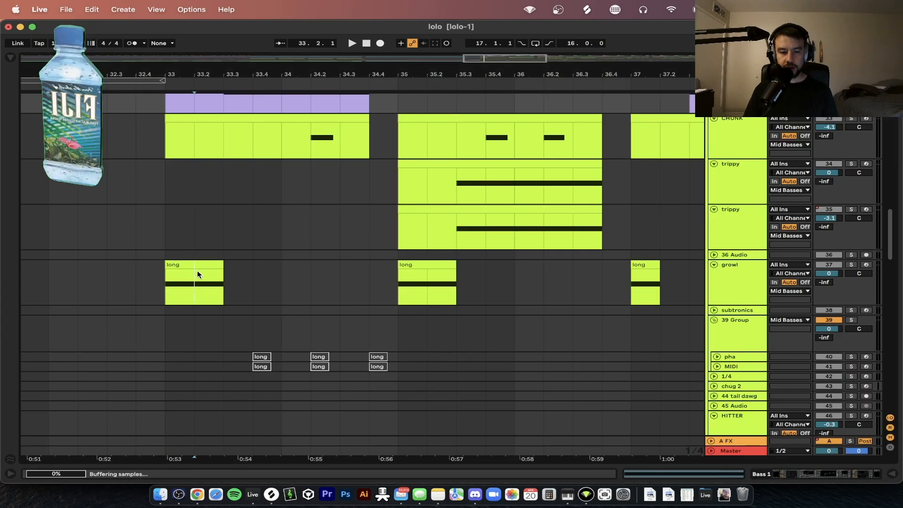
# Step: Solo the growl track and play its first long clip at bar 33
pyautogui.click(197, 275)
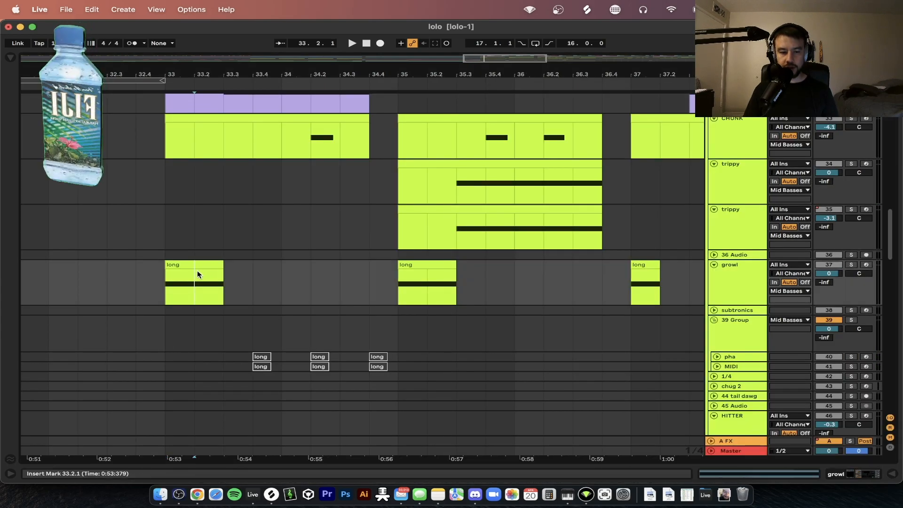
pyautogui.scroll(2, 348, 276)
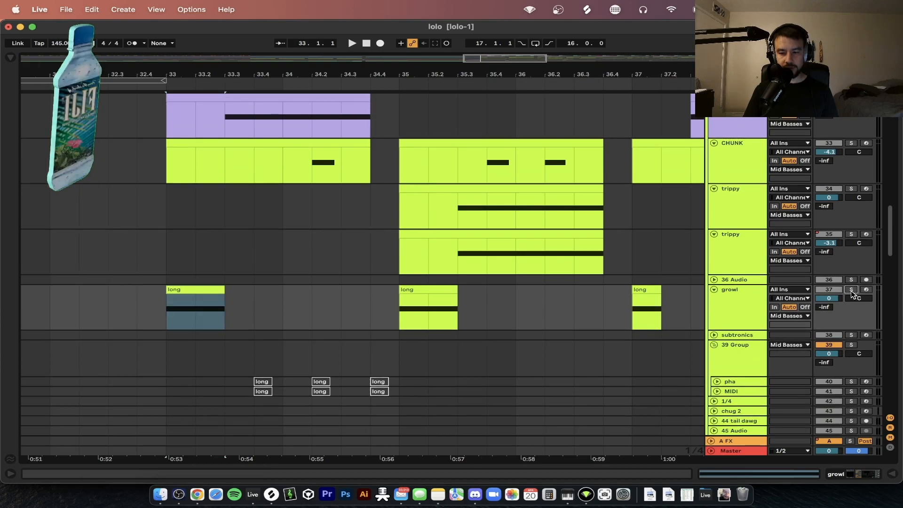
pyautogui.click(851, 290)
pyautogui.press('space')
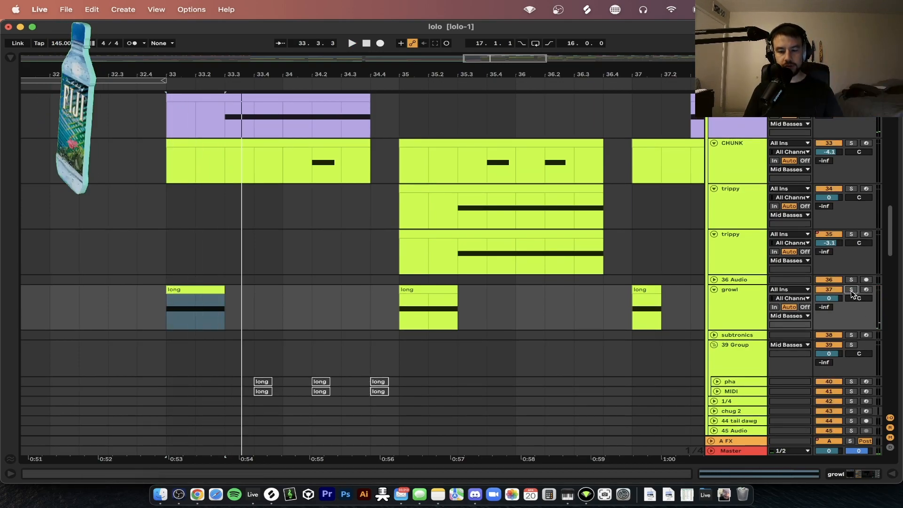
# Step: Examine the waveform of the first BIG DAWG clip at bar 33 and the short clips following it
pyautogui.scroll(-10, 412, 300)
pyautogui.scroll(-5, 412, 300)
pyautogui.scroll(2, 412, 300)
pyautogui.scroll(3, 283, 259)
pyautogui.scroll(1, 283, 256)
pyautogui.click(303, 240)
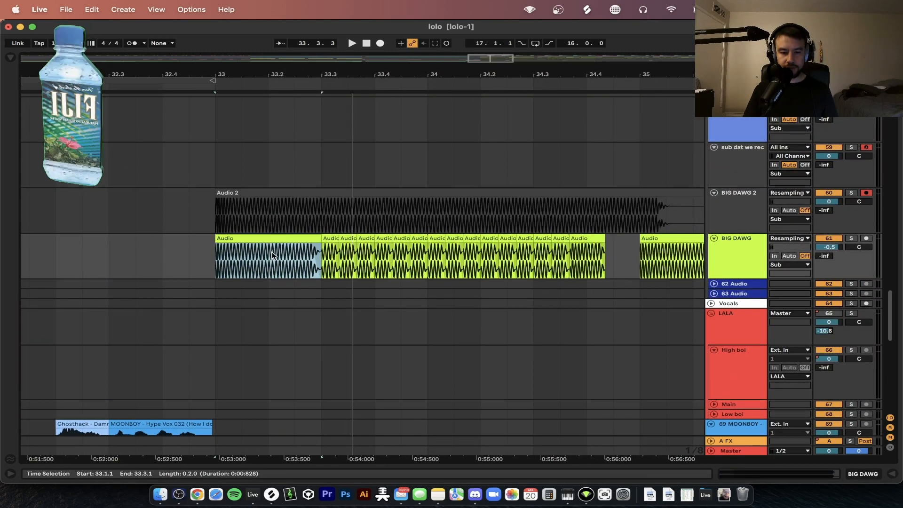
pyautogui.scroll(1, 273, 254)
pyautogui.scroll(-2, 274, 255)
pyautogui.scroll(3, 310, 250)
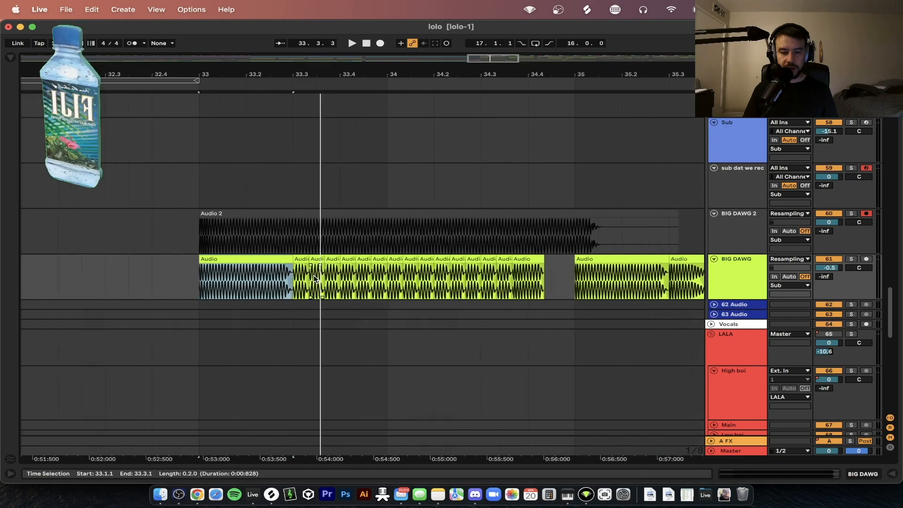
pyautogui.scroll(-1, 310, 245)
# Step: Solo the BIG DAWG track and play its chopped clips from bar 33
pyautogui.click(296, 229)
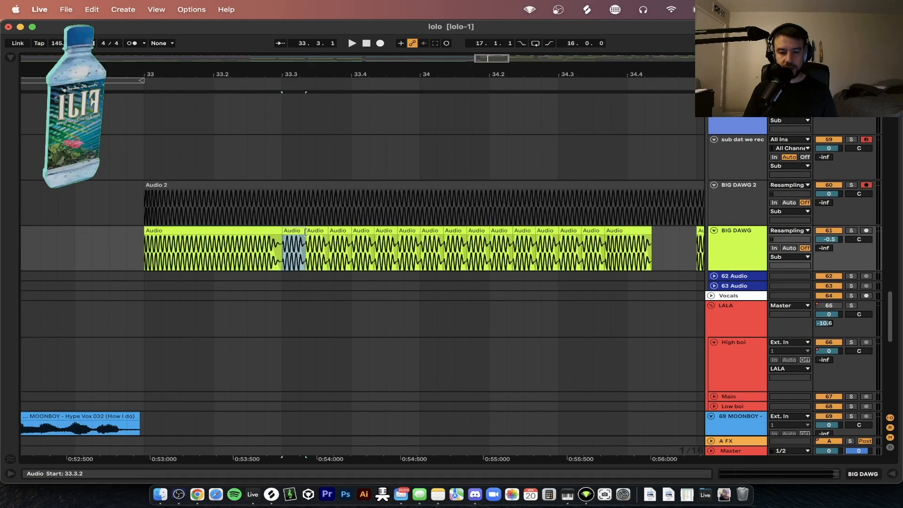
pyautogui.click(204, 229)
pyautogui.press('s')
pyautogui.press('space')
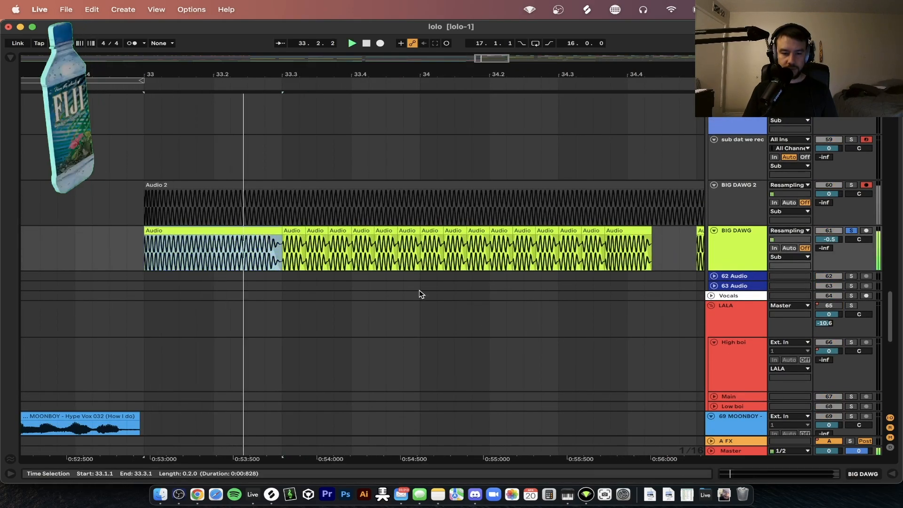
pyautogui.scroll(2, 419, 290)
pyautogui.hscroll(3, 419, 290)
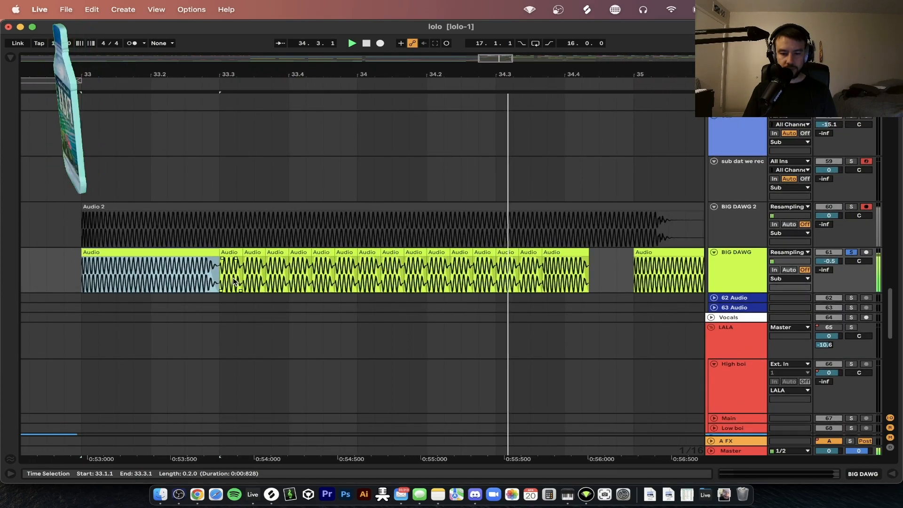
pyautogui.press('space')
# Step: Split the Audio 2 clip on the BIG DAWG 2 track at 33.3 and delete the part after the split
pyautogui.click(250, 205)
pyautogui.scroll(-3, 250, 206)
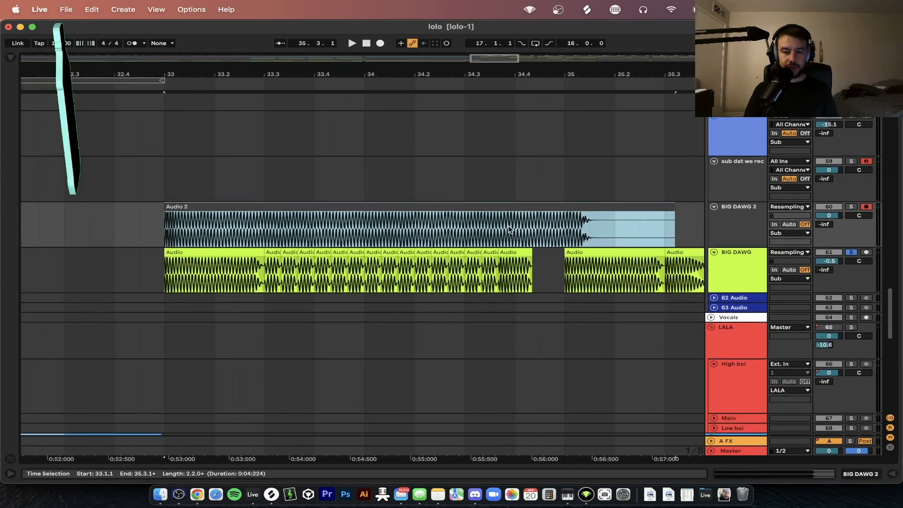
pyautogui.click(264, 221)
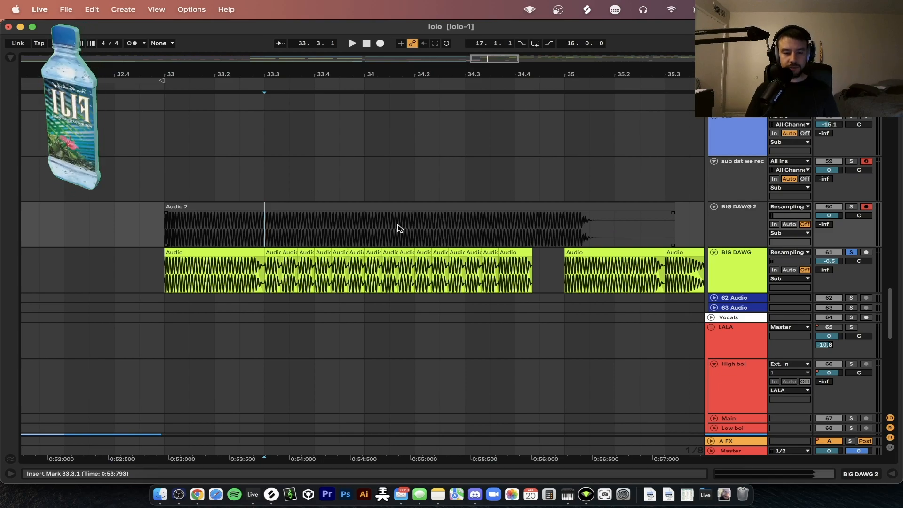
pyautogui.press('super+e')
pyautogui.click(336, 207)
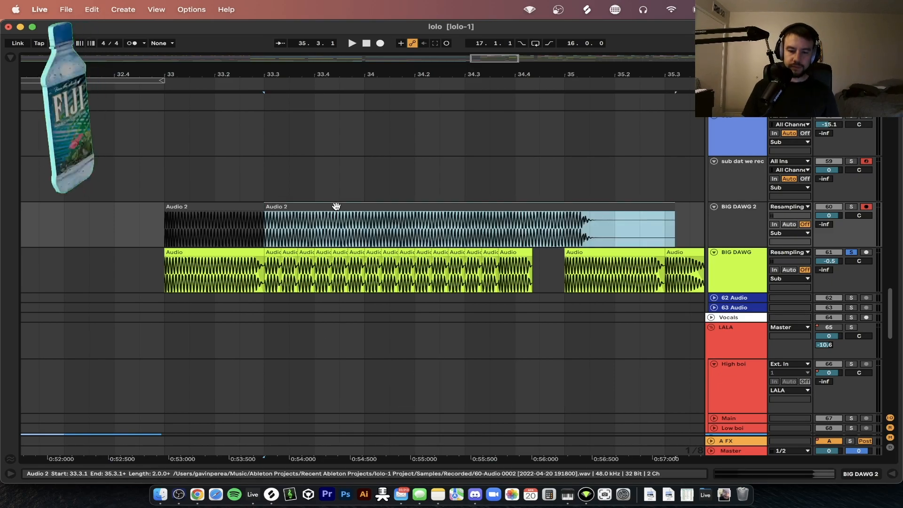
pyautogui.press('Delete')
# Step: Set a very short fade-out at the end of the trimmed clip on BIG DAWG 2 and mark its opening section
pyautogui.scroll(5, 164, 215)
pyautogui.click(164, 214)
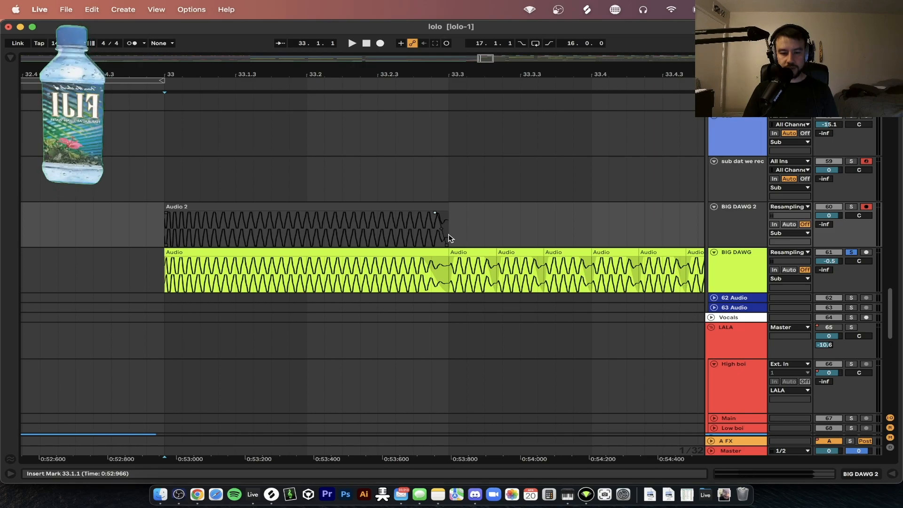
pyautogui.moveTo(434, 213); pyautogui.dragTo(437, 215)
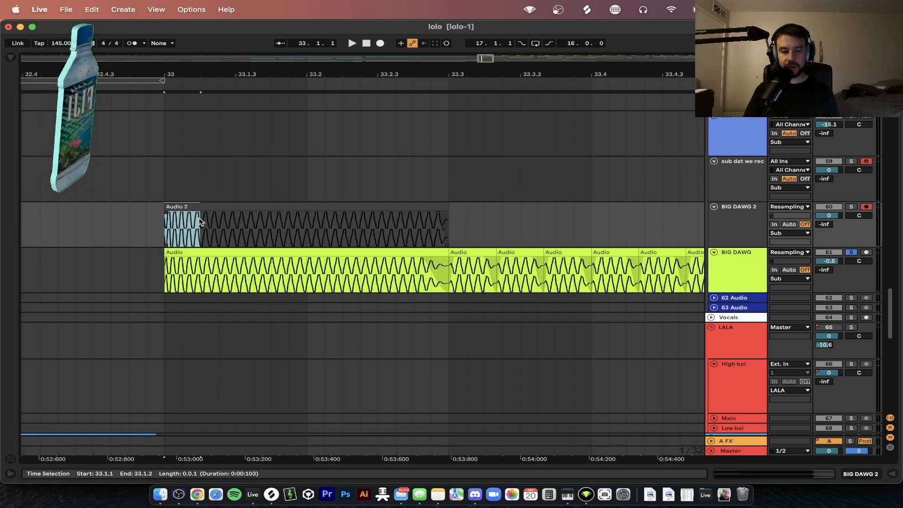
pyautogui.moveTo(164, 225); pyautogui.dragTo(193, 228)
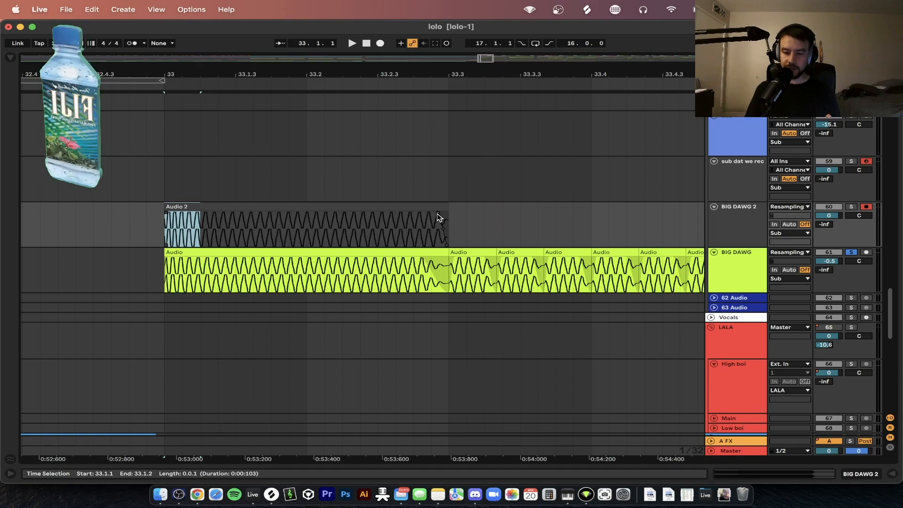
# Step: Duplicate the trimmed BIG DAWG 2 clip to 33.3 and switch the arrangement grid to triplets
pyautogui.click(406, 208)
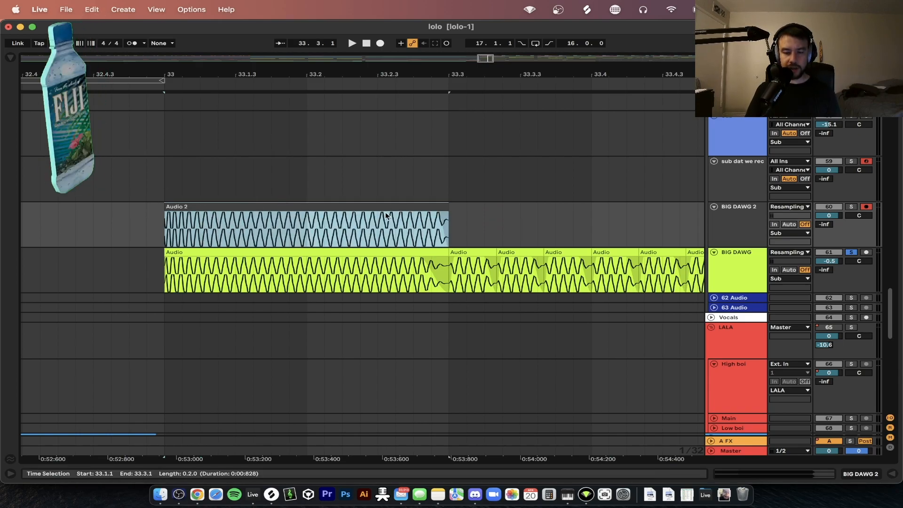
pyautogui.press('super+d')
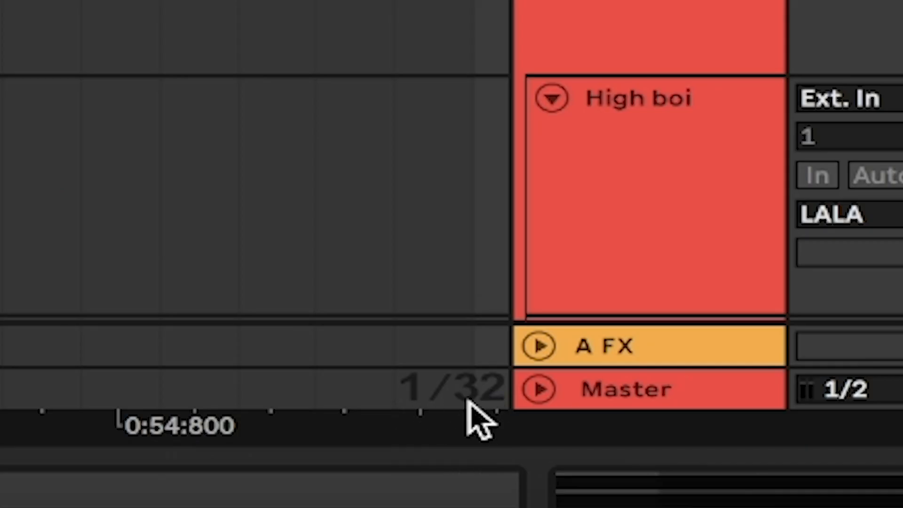
pyautogui.hotkey('ctrl', '3')
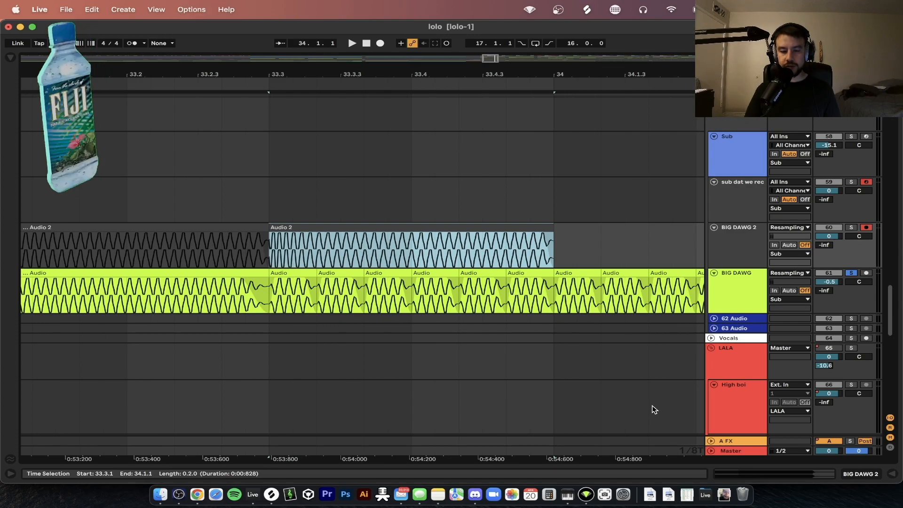
pyautogui.moveTo(272, 196)
pyautogui.mouseDown()
pyautogui.moveTo(542, 206)
pyautogui.moveTo(268, 187)
pyautogui.mouseUp()
pyautogui.click(541, 202)
pyautogui.scroll(1, 352, 216)
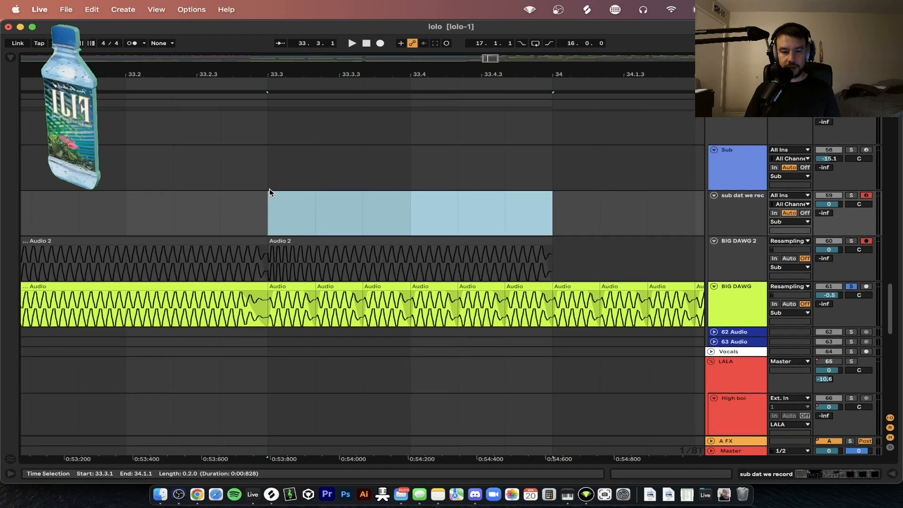
# Step: Shorten the duplicated clip on BIG DAWG 2 so it ends at 33.3.2, one triplet grid division long
pyautogui.click(430, 244)
pyautogui.moveTo(545, 242); pyautogui.dragTo(314, 243)
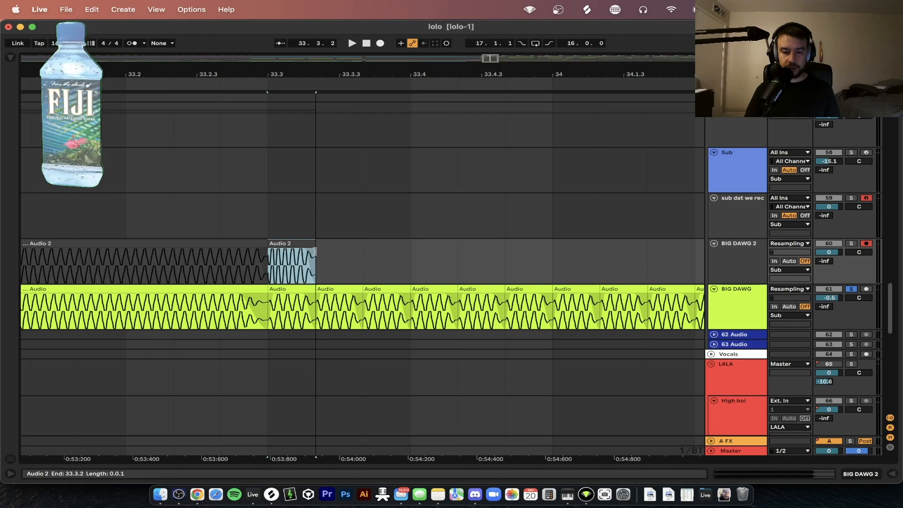
pyautogui.scroll(3, 290, 256)
pyautogui.scroll(2, 288, 259)
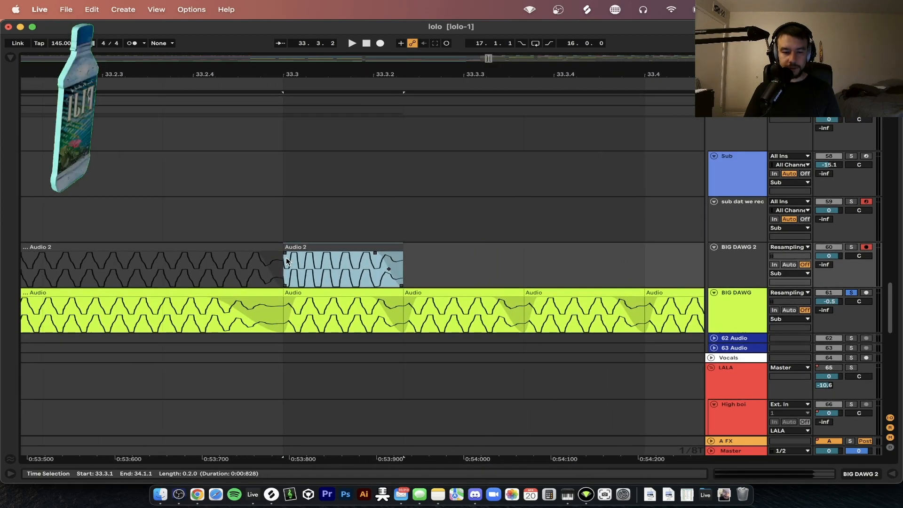
# Step: Adjust the short fades on the shortened clip at 33.3 on BIG DAWG 2
pyautogui.click(284, 254)
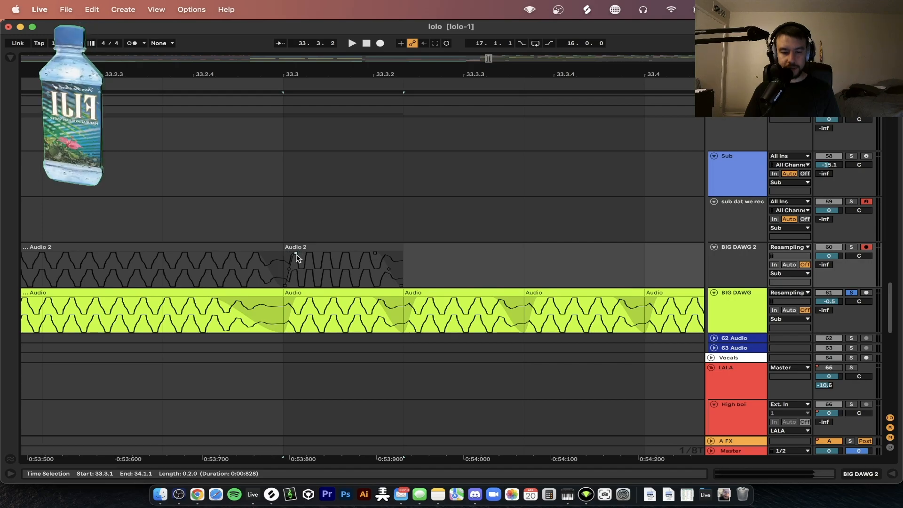
pyautogui.scroll(-2, 295, 253)
pyautogui.click(312, 247)
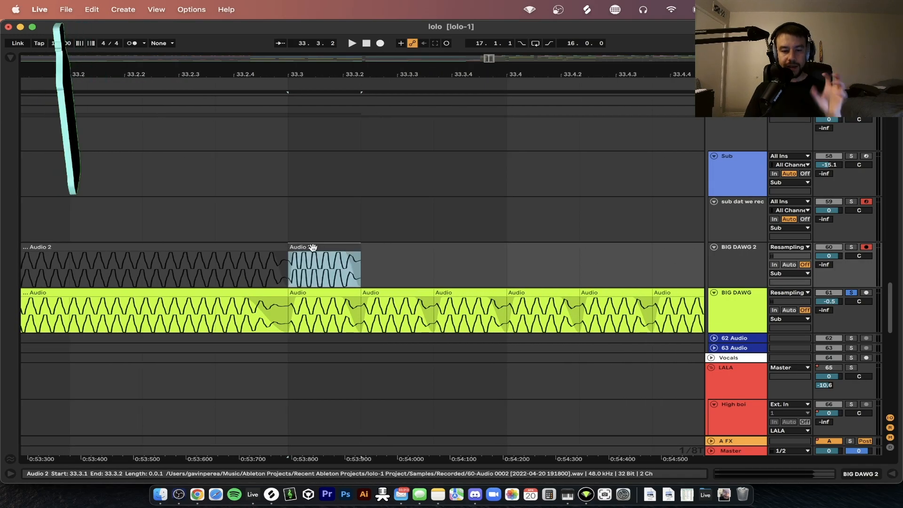
pyautogui.scroll(-2, 371, 265)
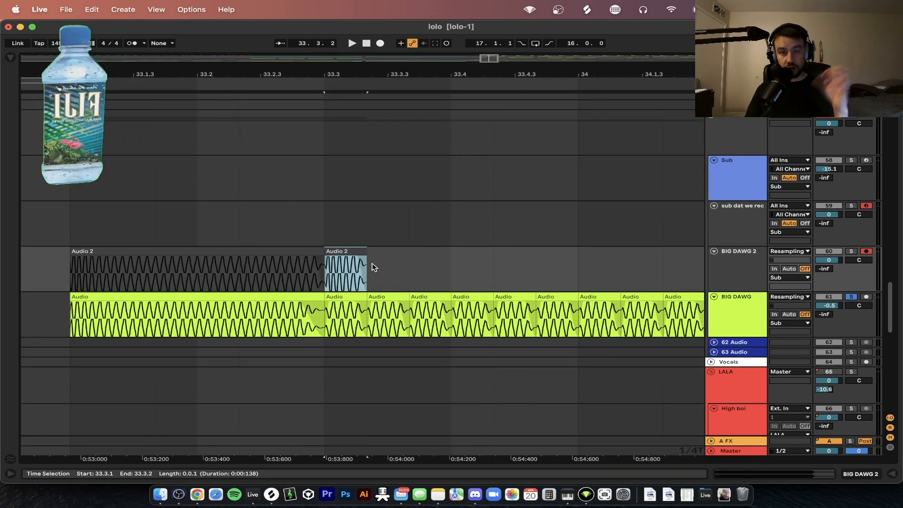
pyautogui.scroll(2, 381, 266)
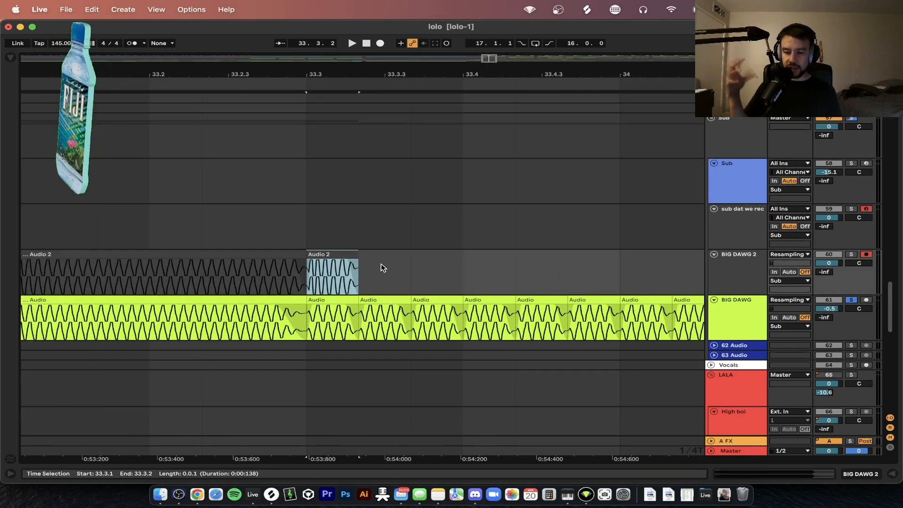
pyautogui.scroll(2, 381, 267)
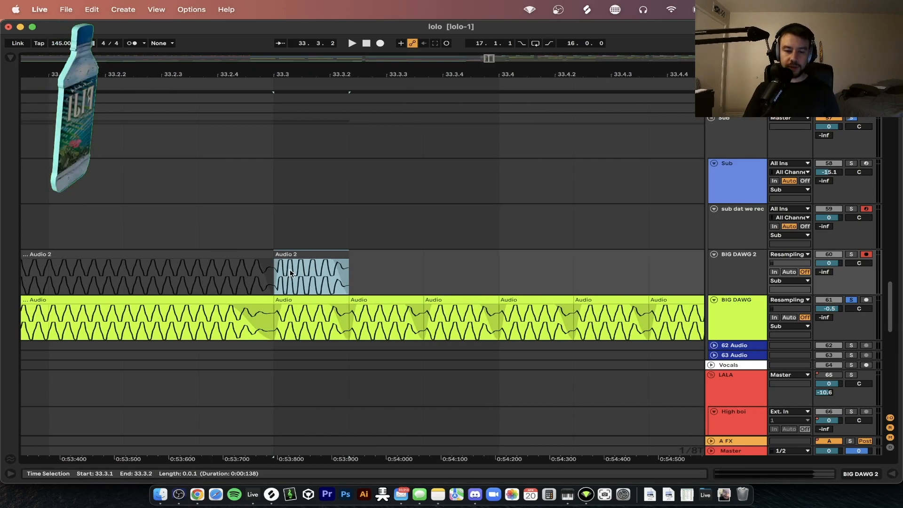
pyautogui.moveTo(280, 260); pyautogui.dragTo(283, 260)
pyautogui.click(331, 264)
pyautogui.scroll(-2, 355, 274)
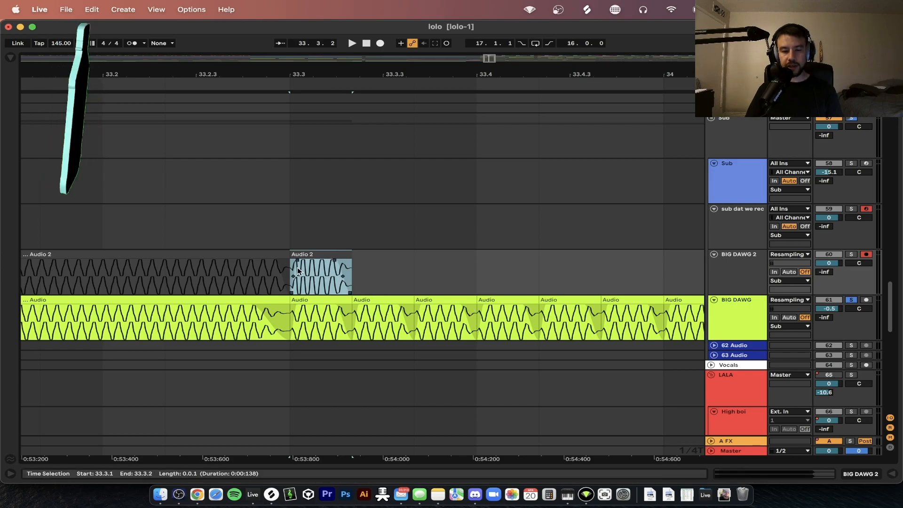
# Step: Repeat the short faded clip back to back on BIG DAWG 2 from 33.3.2 through about 34.3.3
pyautogui.scroll(-1, 702, 253)
pyautogui.hscroll(3, 701, 253)
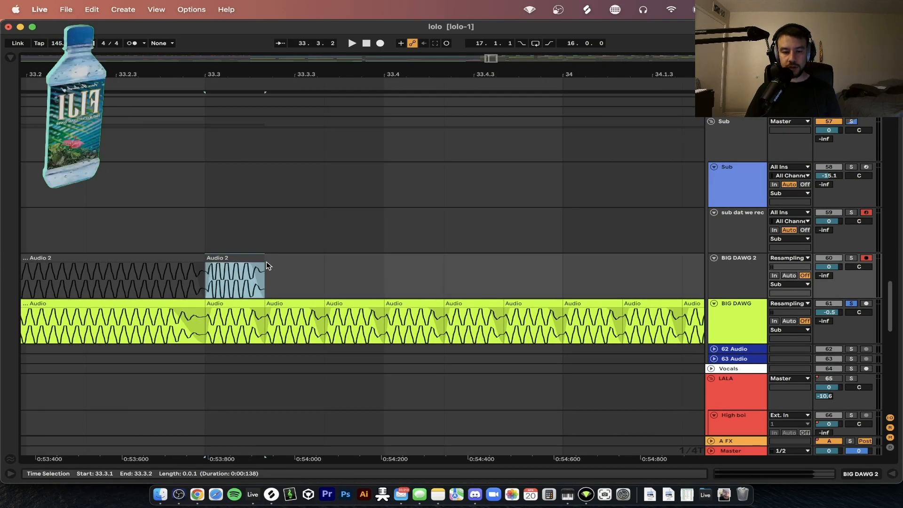
pyautogui.press('super+d')
pyautogui.press('super+d')
pyautogui.press('super+d')
pyautogui.press('super+d')
pyautogui.press('super+d')
pyautogui.press('super+d')
pyautogui.press('super+d')
pyautogui.scroll(-2, 254, 255)
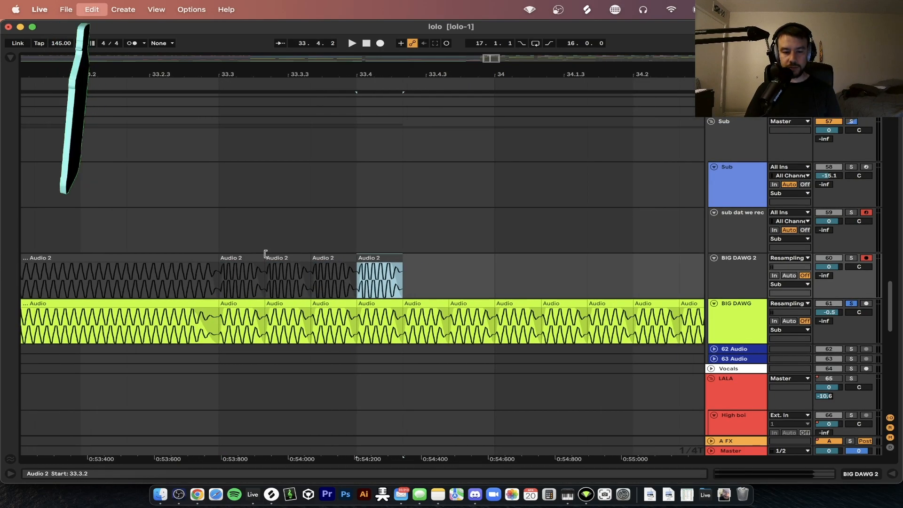
pyautogui.hscroll(5, 266, 256)
pyautogui.press('super+d')
pyautogui.press('super+d')
pyautogui.press('super+d')
pyautogui.press('super+d')
pyautogui.press('super+d')
pyautogui.press('super+d')
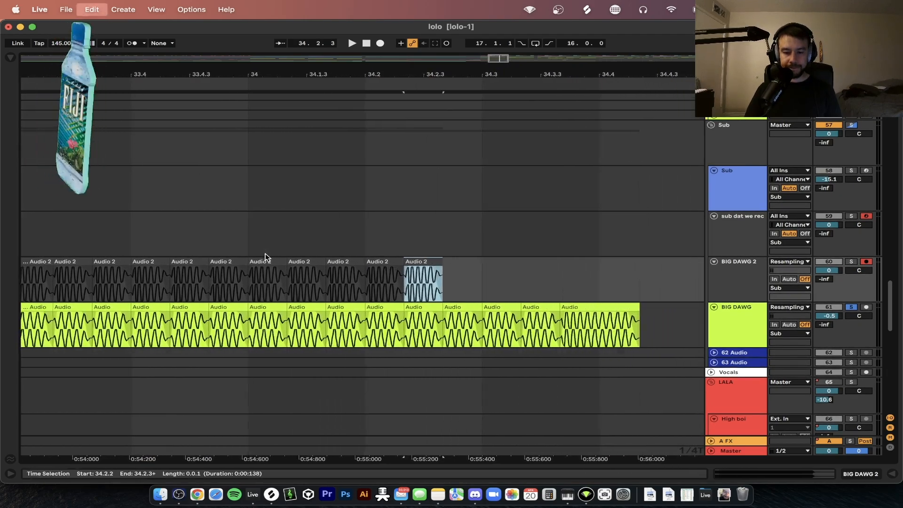
pyautogui.scroll(1, 458, 279)
pyautogui.scroll(-2, 459, 276)
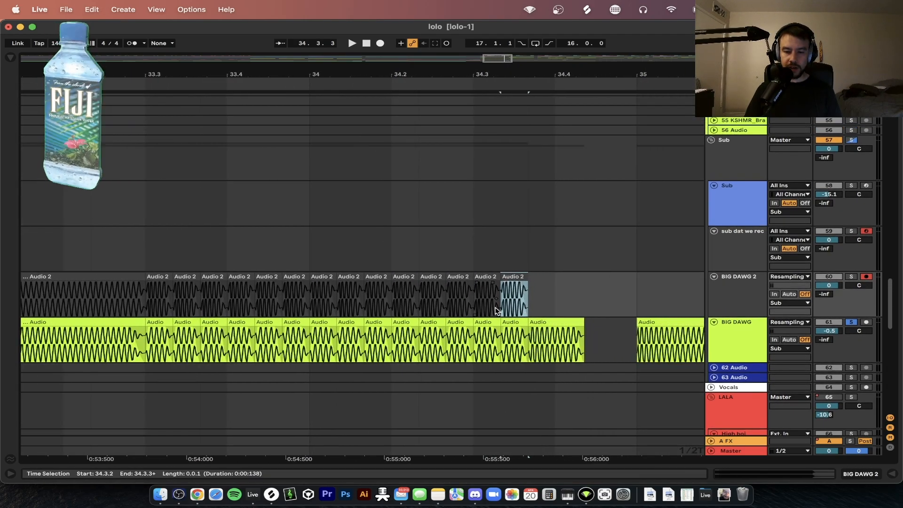
# Step: Compare the repeated sub clips with the Bass 1 and CHUNK clips, and play Bass 1 soloed from 33.2.2
pyautogui.scroll(15, 523, 289)
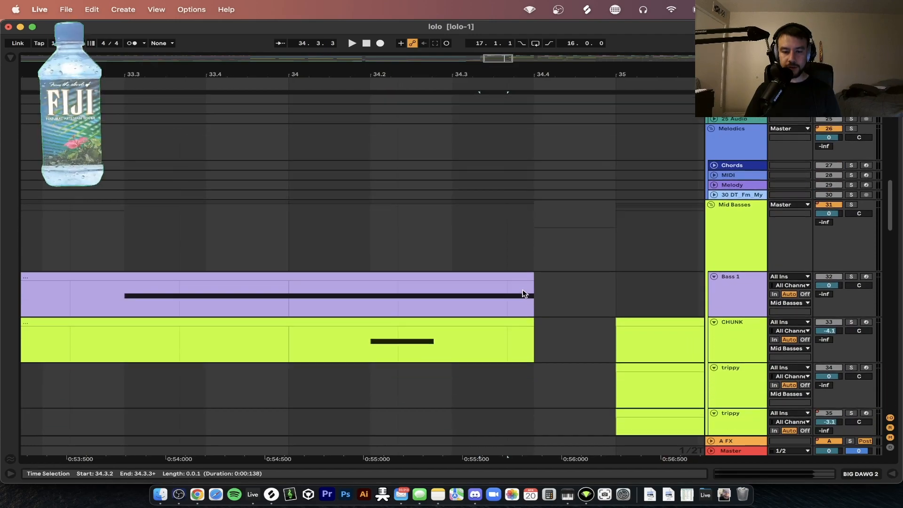
pyautogui.scroll(-3, 454, 296)
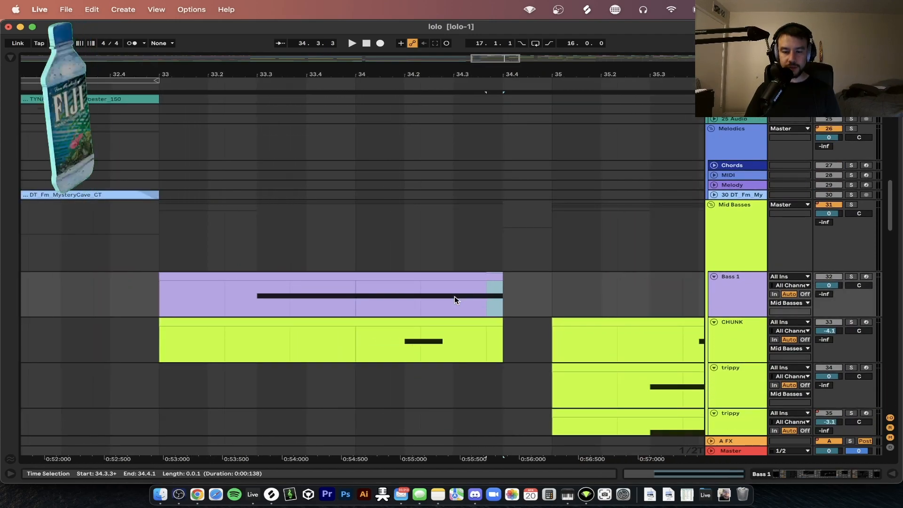
pyautogui.scroll(-5, 485, 307)
pyautogui.scroll(-8, 482, 309)
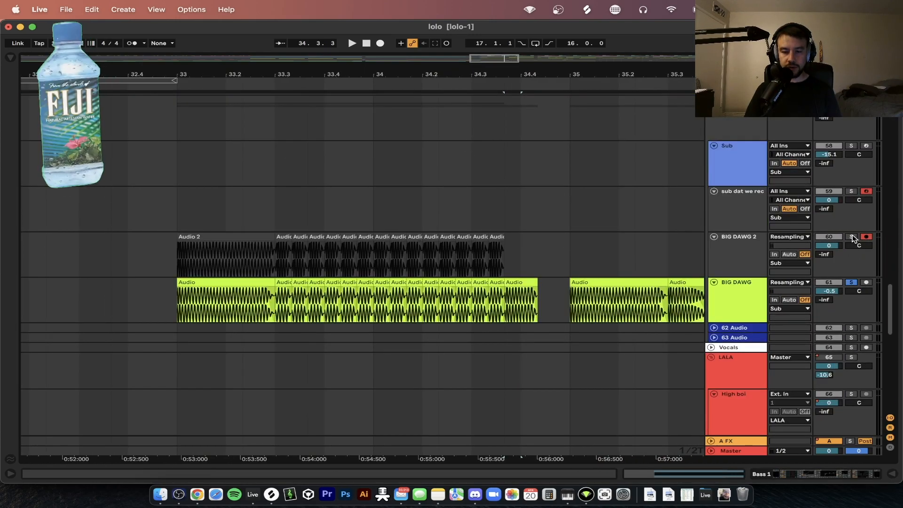
pyautogui.press('super+z')
pyautogui.scroll(15, 350, 227)
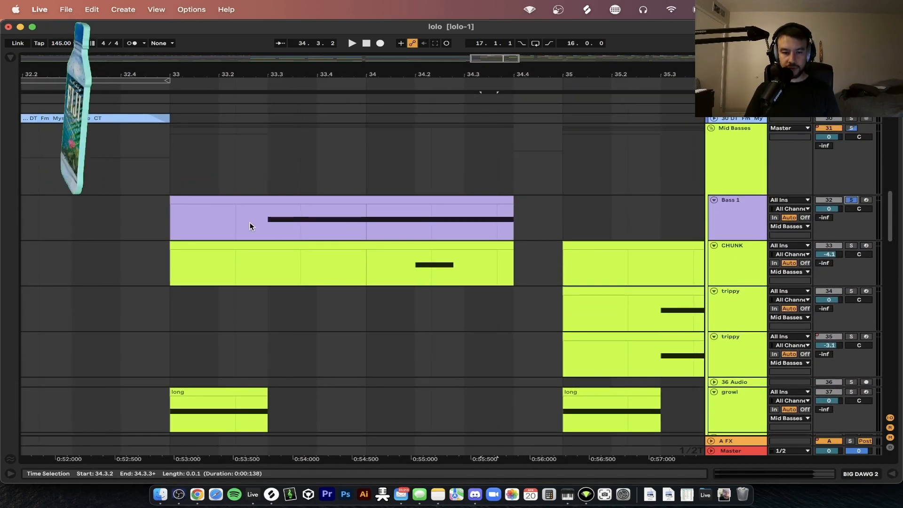
pyautogui.click(236, 222)
pyautogui.press('space')
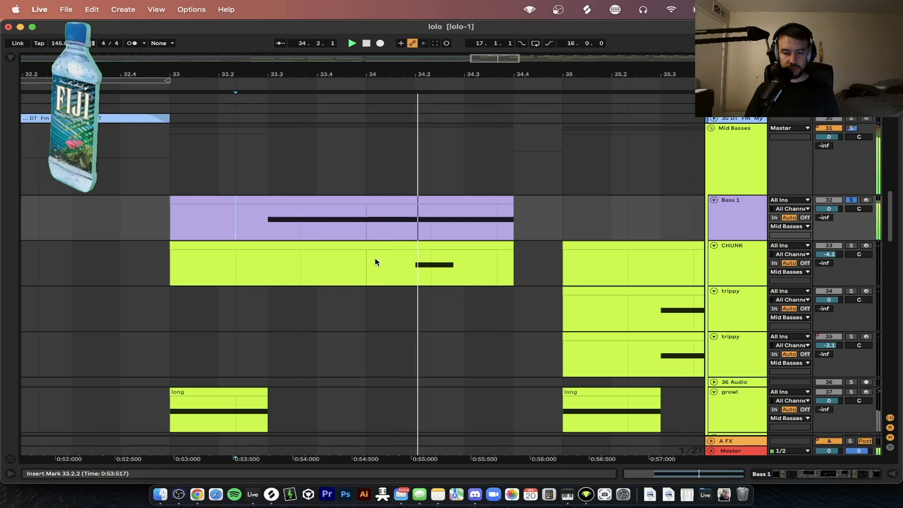
pyautogui.scroll(-15, 449, 275)
pyautogui.press('space')
# Step: Delete the BIG DAWG 2 demonstration track
pyautogui.scroll(-4, 451, 275)
pyautogui.click(760, 207)
pyautogui.press('Delete')
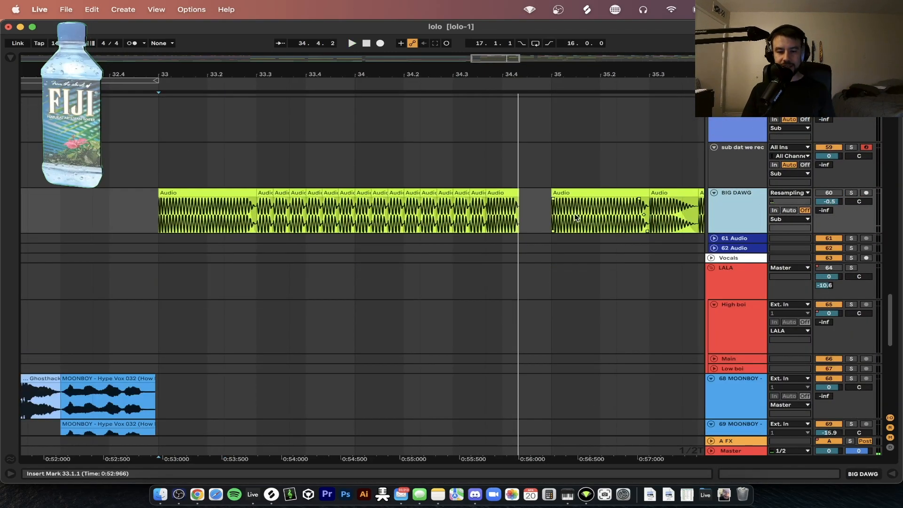
# Step: Examine the remaining BIG DAWG chops through bar 39 and the drum and crash tracks across the drop
pyautogui.scroll(-5, 555, 212)
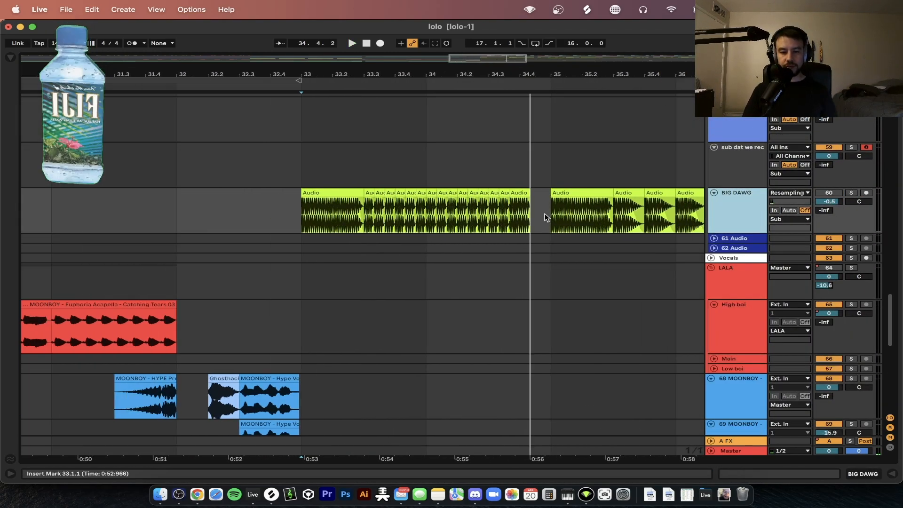
pyautogui.hscroll(3, 553, 274)
pyautogui.scroll(1, 552, 273)
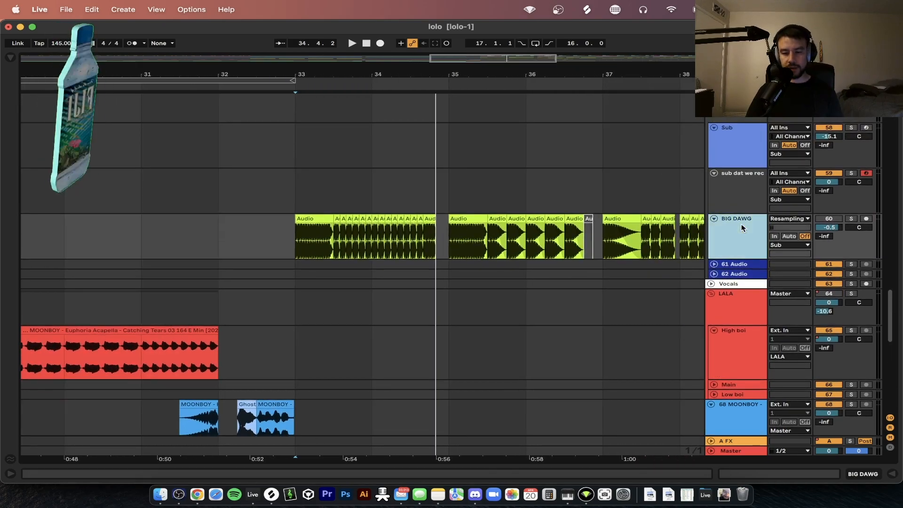
pyautogui.hscroll(6, 560, 233)
pyautogui.scroll(4, 423, 235)
pyautogui.scroll(-5, 300, 235)
pyautogui.scroll(5, 373, 237)
pyautogui.scroll(15, 372, 237)
pyautogui.hscroll(3, 373, 237)
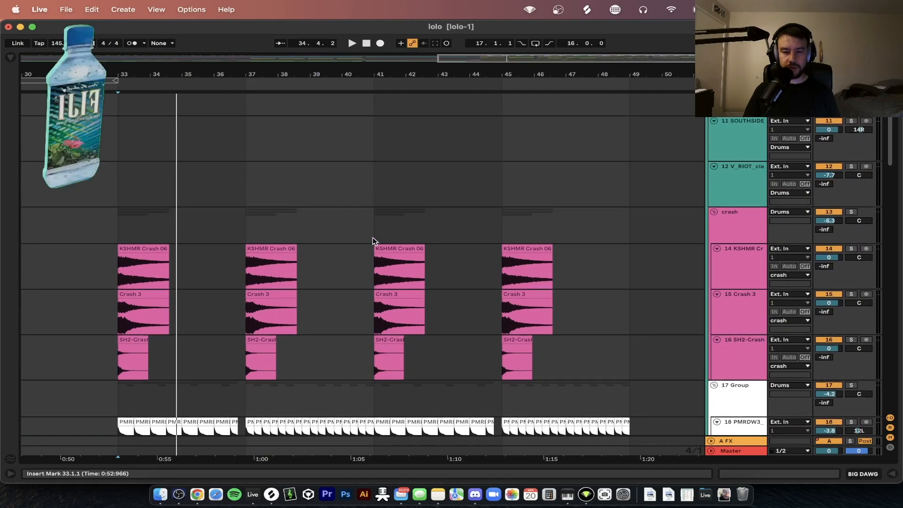
pyautogui.scroll(-20, 372, 237)
pyautogui.hscroll(-3, 372, 237)
pyautogui.scroll(3, 410, 205)
pyautogui.hscroll(-2, 410, 205)
pyautogui.scroll(2, 410, 205)
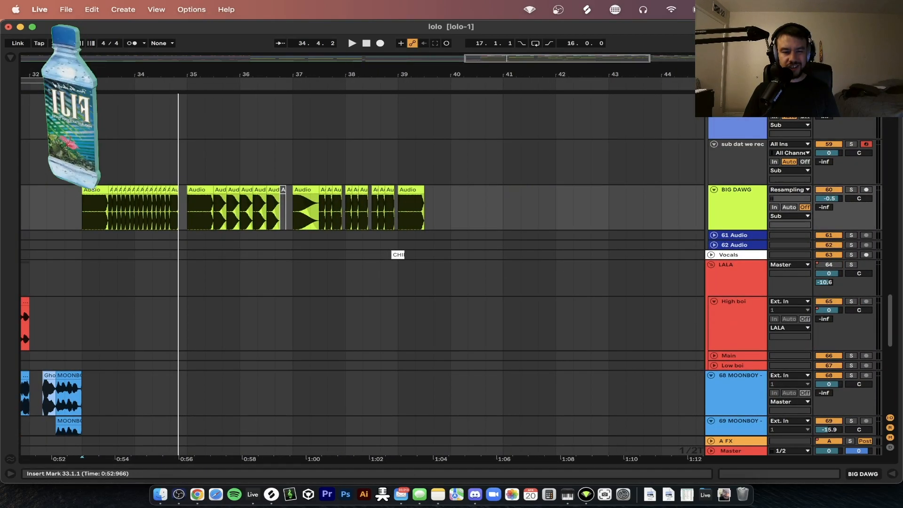
pyautogui.scroll(4, 92, 187)
pyautogui.hscroll(-2, 92, 187)
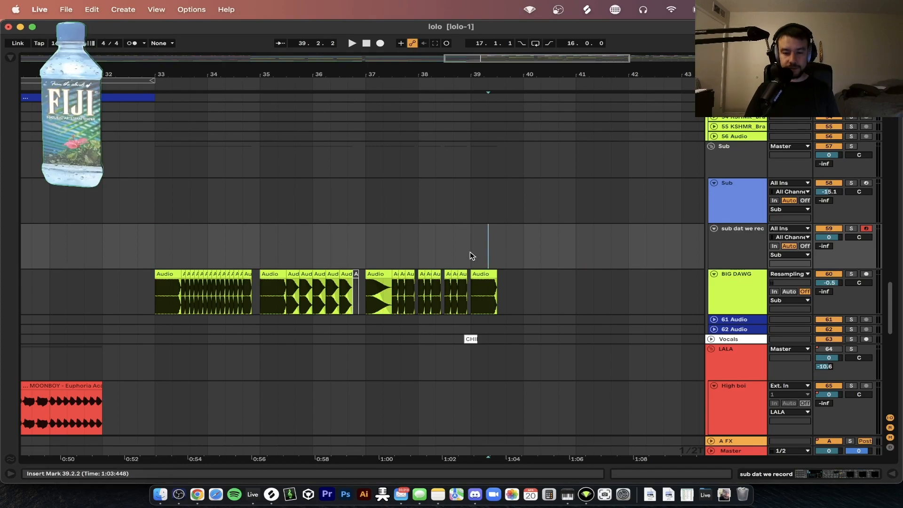
# Step: Play the arrangement from 39.1.1 to hear the last BIG DAWG clip with the other tracks
pyautogui.click(470, 253)
pyautogui.press('space')
pyautogui.scroll(4, 454, 294)
pyautogui.hscroll(2, 423, 287)
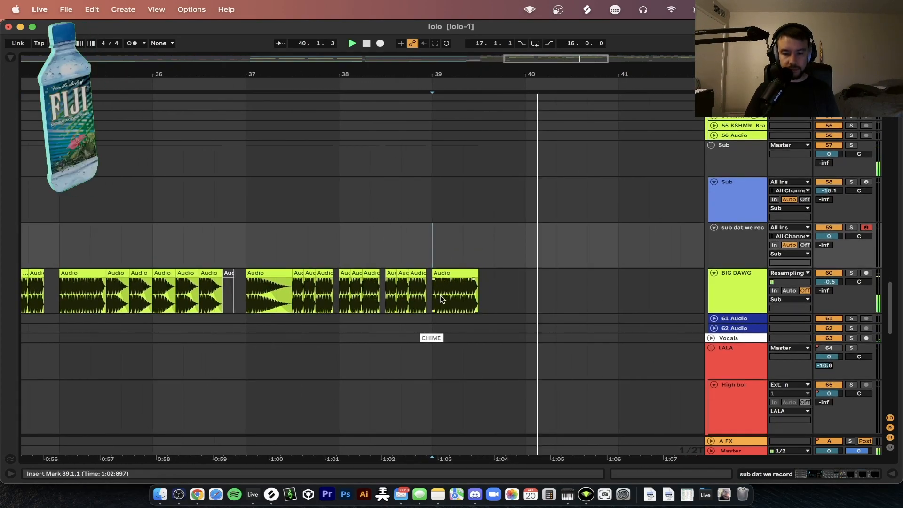
pyautogui.scroll(-3, 443, 299)
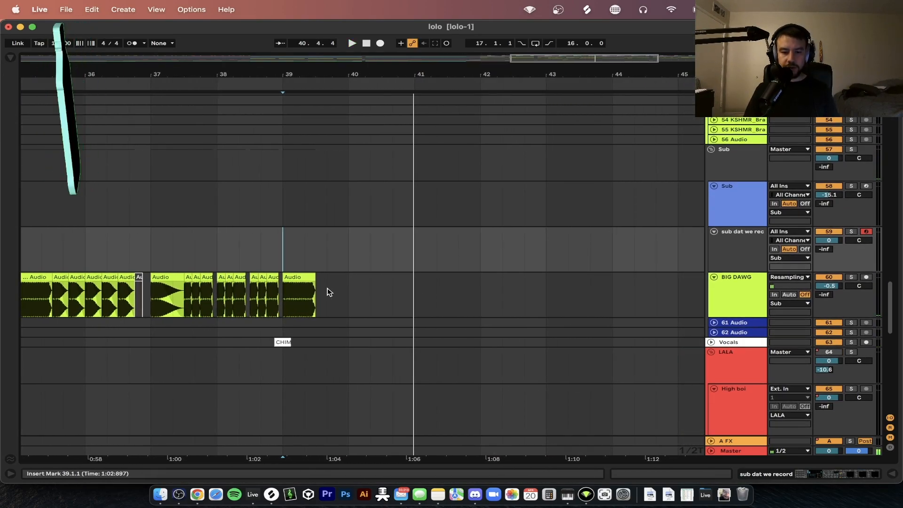
# Step: Play the arrangement from 39.3.1, right after the last BIG DAWG clip
pyautogui.scroll(2, 329, 292)
pyautogui.click(389, 263)
pyautogui.press('space')
pyautogui.press('space')
# Step: Copy the faded BIG DAWG chop from bar 35, paste it at 39.3.1, and play the result
pyautogui.scroll(1, 184, 292)
pyautogui.hscroll(-6, 183, 291)
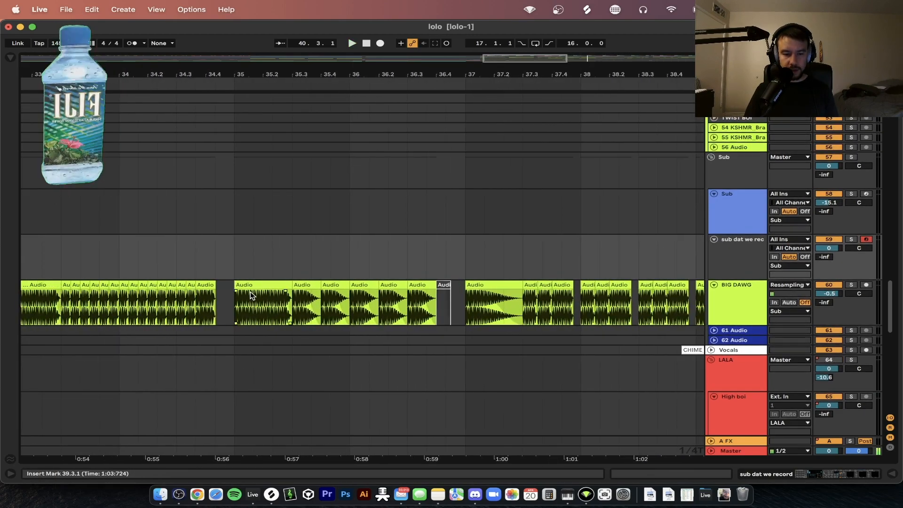
pyautogui.click(303, 294)
pyautogui.hscroll(5, 308, 290)
pyautogui.hscroll(3, 307, 290)
pyautogui.click(377, 276)
pyautogui.press('space')
pyautogui.scroll(4, 438, 276)
pyautogui.click(321, 289)
pyautogui.press('super+v')
pyautogui.press('space')
pyautogui.press('space')
pyautogui.press('space')
pyautogui.press('space')
# Step: Duplicate the pasted faded chop four times to fill BIG DAWG up to 40.4.1
pyautogui.press('super+d')
pyautogui.press('super+d')
pyautogui.press('super+d')
pyautogui.press('super+d')
# Step: Play the repeated faded BIG DAWG clips from 39.3.1
pyautogui.hscroll(3, 453, 295)
pyautogui.scroll(-1, 453, 295)
pyautogui.click(262, 277)
pyautogui.press('space')
pyautogui.press('space')
pyautogui.press('space')
pyautogui.press('space')
pyautogui.press('space')
pyautogui.press('space')
# Step: Shorten the fade-out of the BIG DAWG clip at 39.4.1 and duplicate that clip three times over the ones that follow
pyautogui.moveTo(312, 285); pyautogui.dragTo(349, 286)
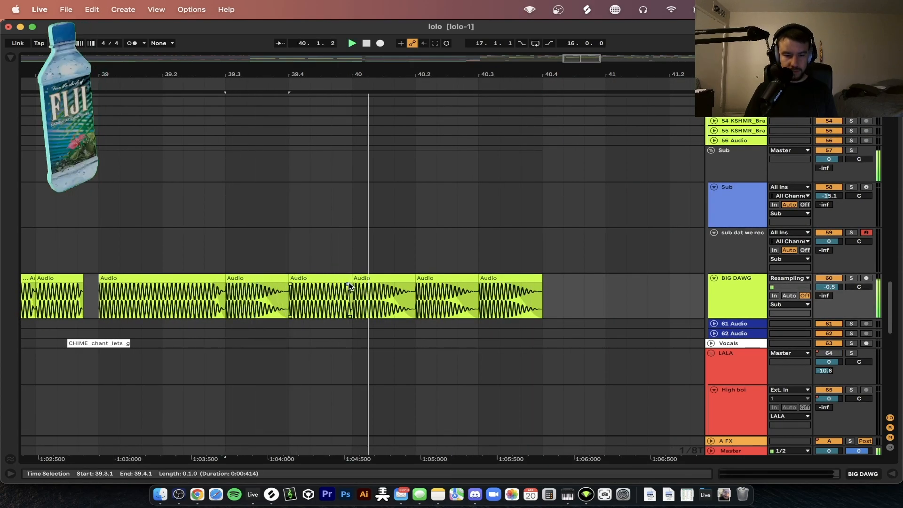
pyautogui.click(330, 277)
pyautogui.press('super+d')
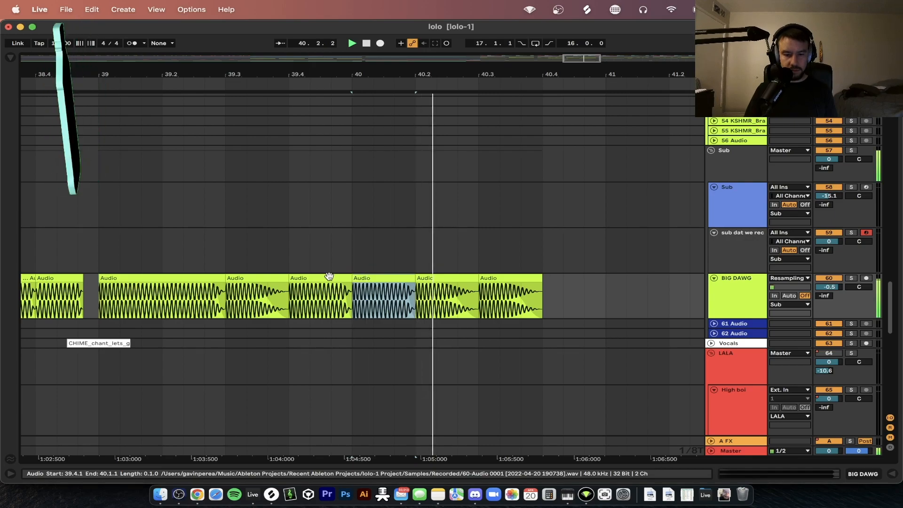
pyautogui.press('super+d')
pyautogui.press('super+d')
# Step: Play the BIG DAWG clips from 39.3.1 to check the shortened fades
pyautogui.click(251, 294)
pyautogui.press('space')
pyautogui.click(250, 278)
pyautogui.press('space')
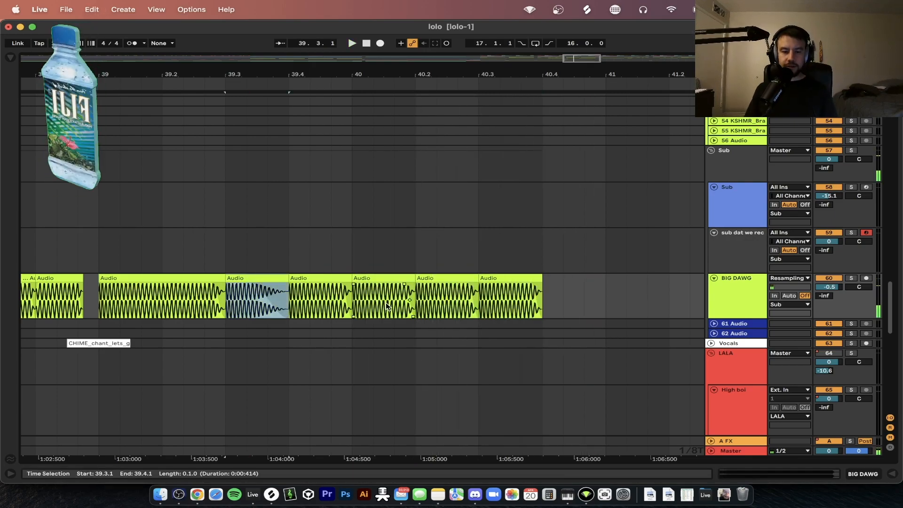
# Step: Lengthen the fade-out of the clip at 40.1.1 and the fade-in of the clip at 40.2.1, and play from 39.3.1
pyautogui.press('-')
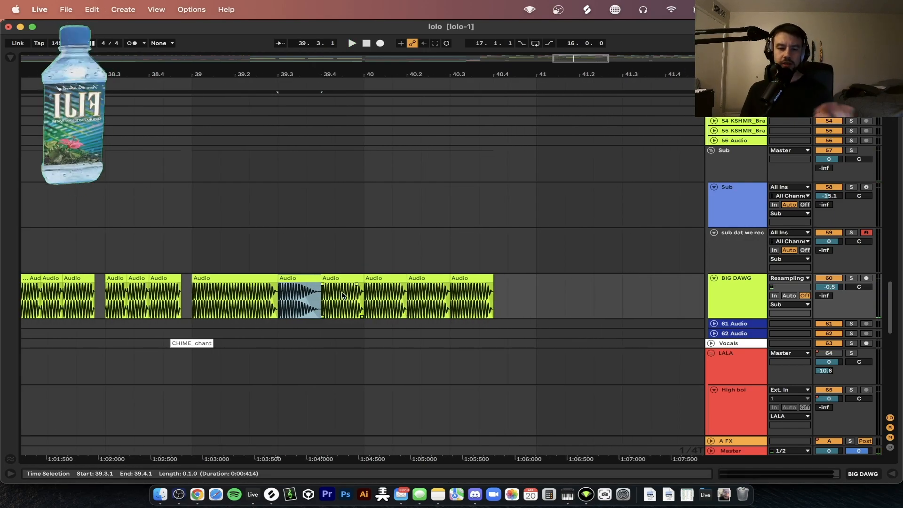
pyautogui.press('+')
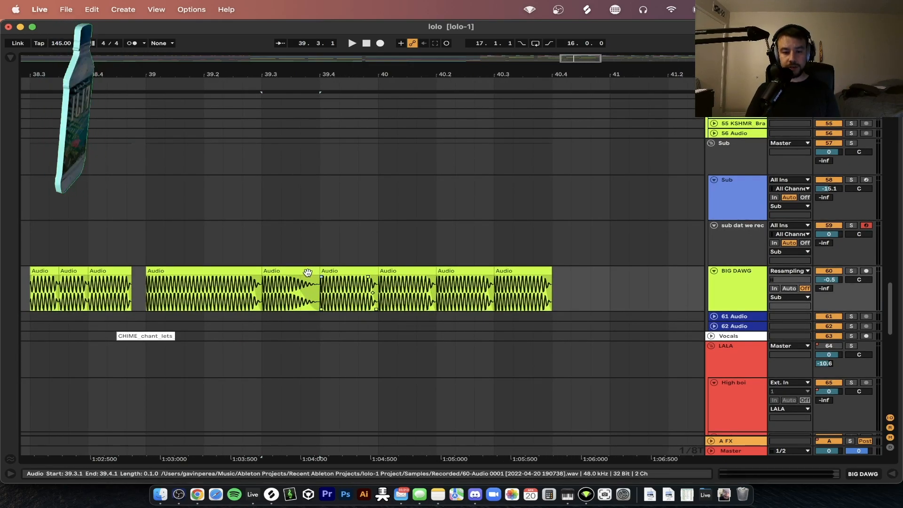
pyautogui.click(264, 288)
pyautogui.click(341, 281)
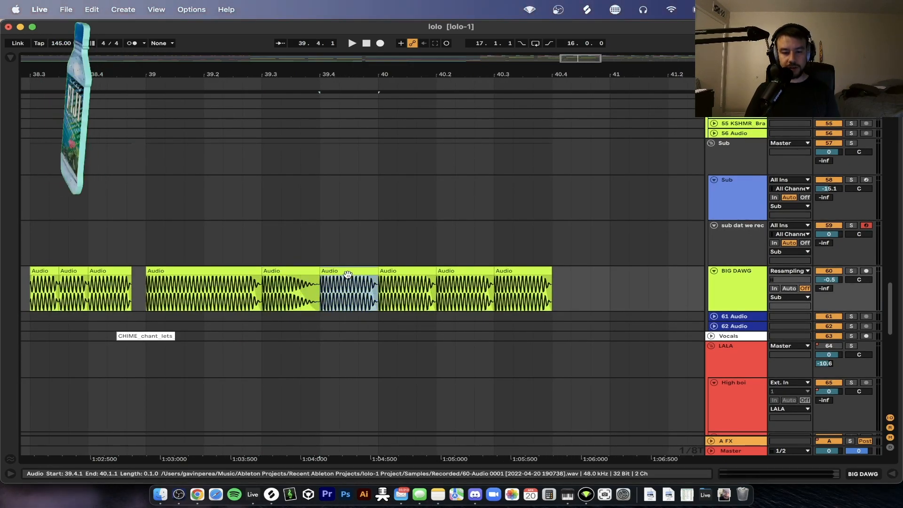
pyautogui.moveTo(341, 281); pyautogui.dragTo(370, 281)
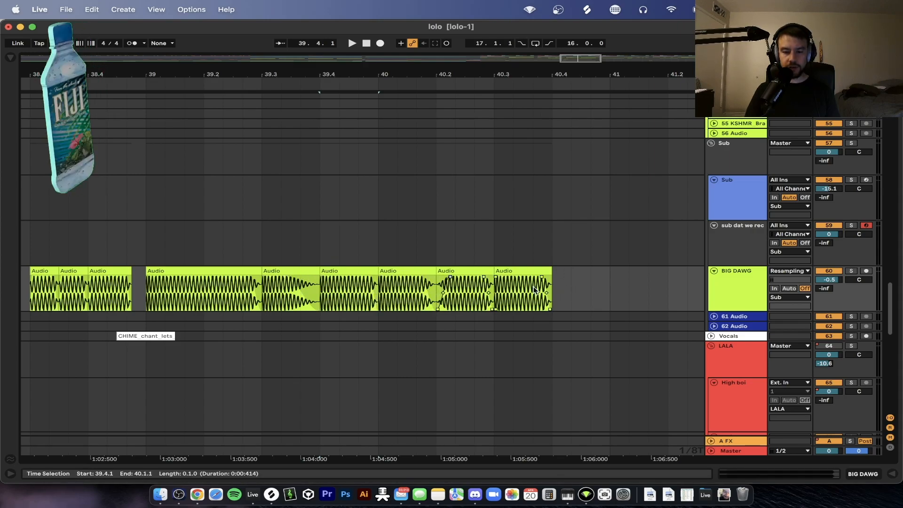
pyautogui.click(297, 270)
pyautogui.scroll(-2, 369, 269)
pyautogui.press('space')
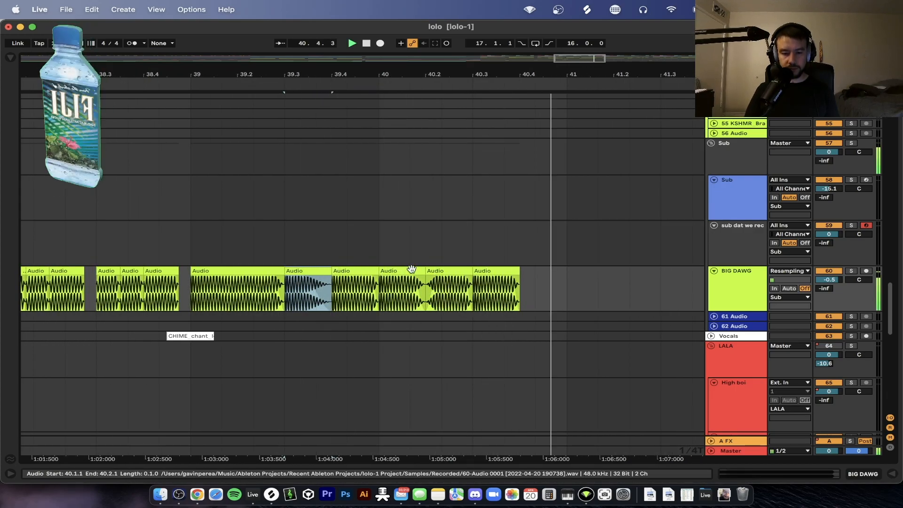
pyautogui.scroll(5, 475, 291)
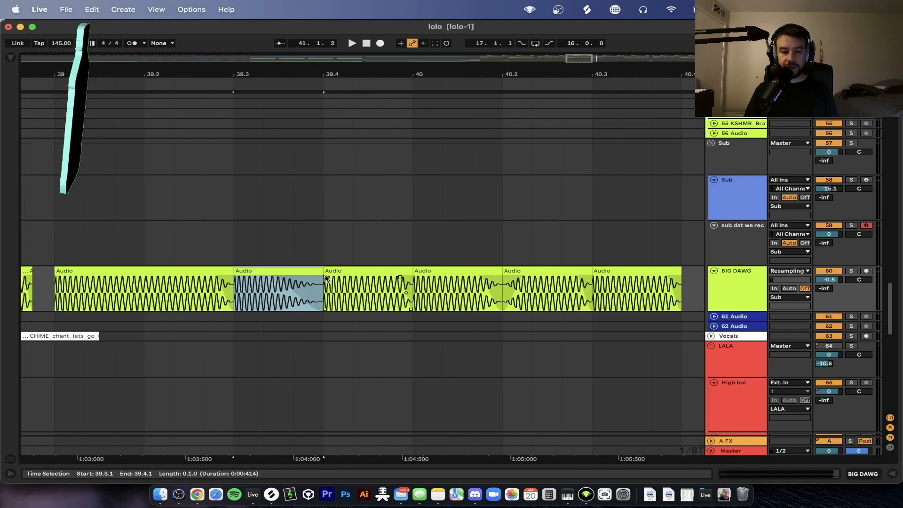
pyautogui.moveTo(325, 277); pyautogui.dragTo(340, 277)
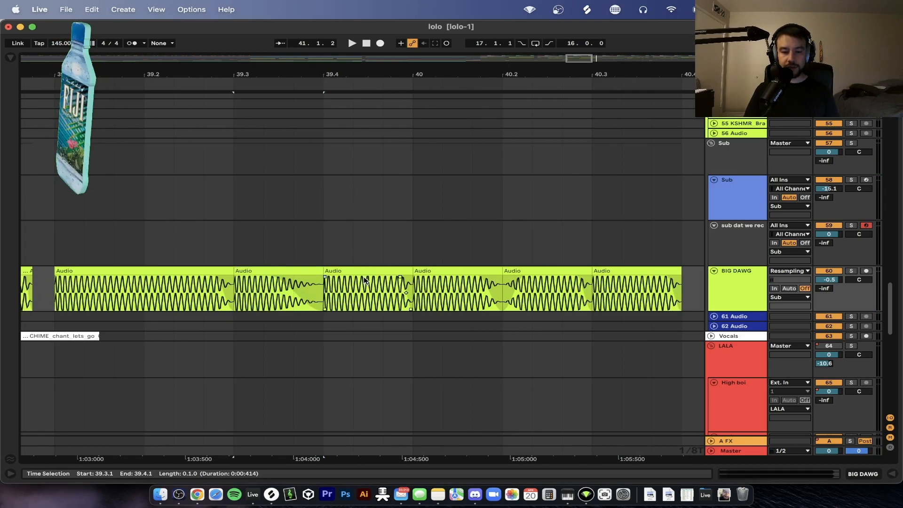
pyautogui.press('a')
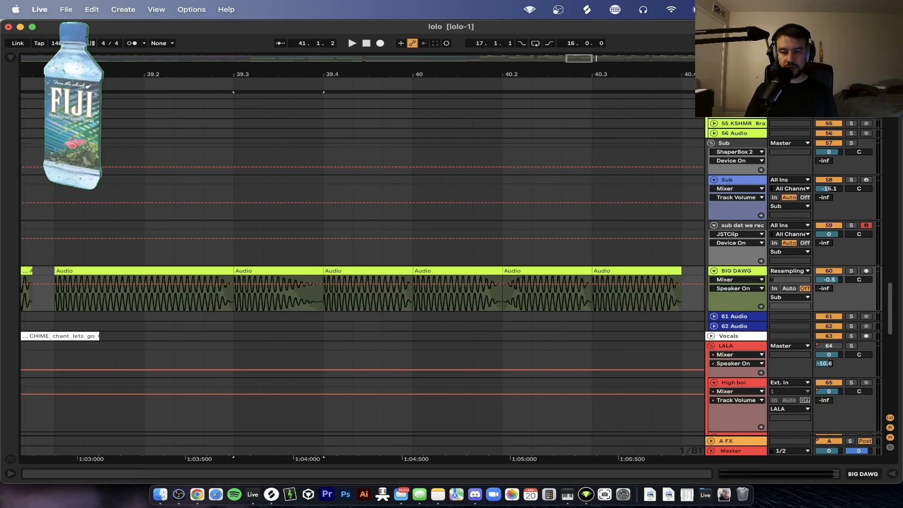
pyautogui.press('a')
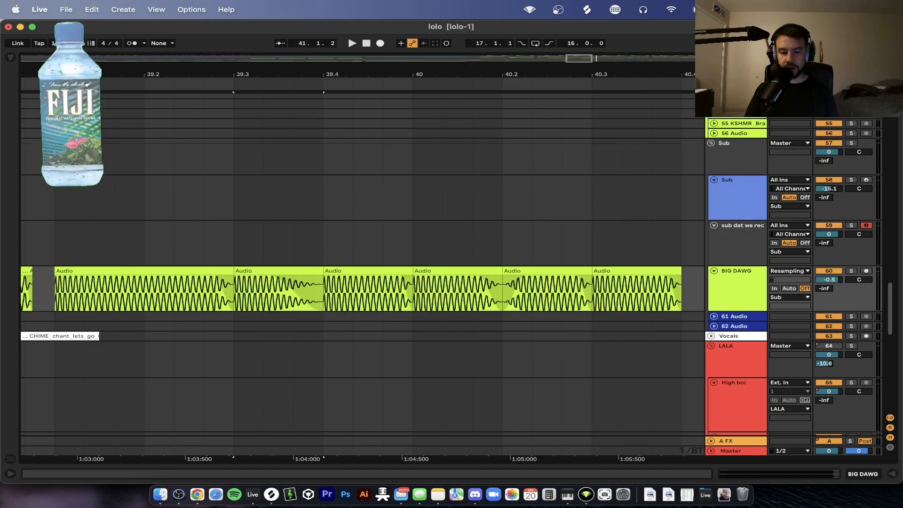
# Step: Play the BIG DAWG passage from 39.3.1 to judge the longer fades between clips
pyautogui.click(238, 289)
pyautogui.press('space')
pyautogui.scroll(-5, 319, 295)
pyautogui.press('space')
pyautogui.press('space')
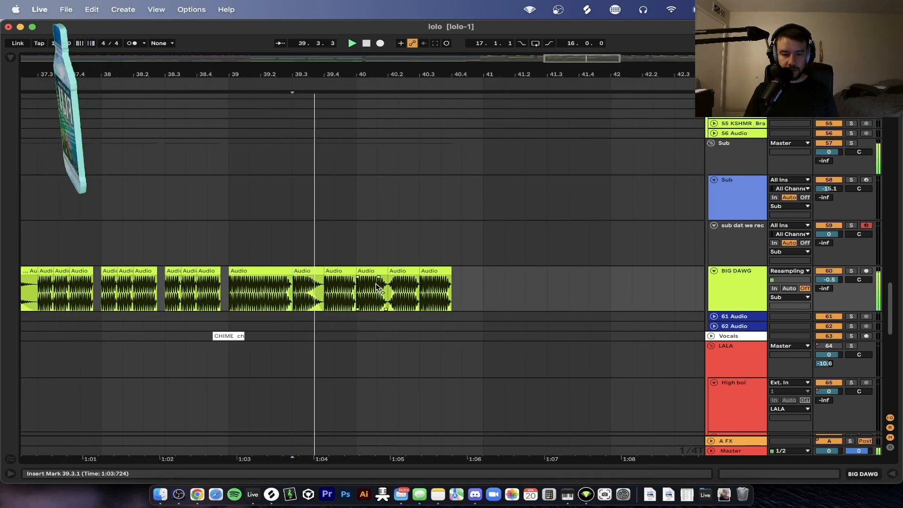
pyautogui.scroll(5, 378, 286)
pyautogui.press('space')
pyautogui.press('space')
# Step: Duplicate the short-fade clip at 39.4.1 over the clips at 40.1.1 and 40.2.1, and play from 39.3.1
pyautogui.click(312, 270)
pyautogui.press('space')
pyautogui.press('space')
pyautogui.press('super+d')
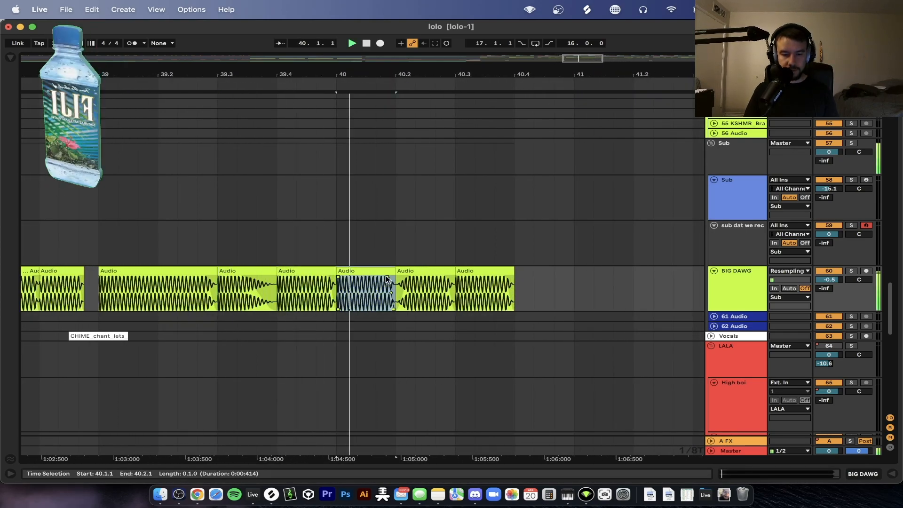
pyautogui.click(257, 272)
pyautogui.press('space')
pyautogui.press('space')
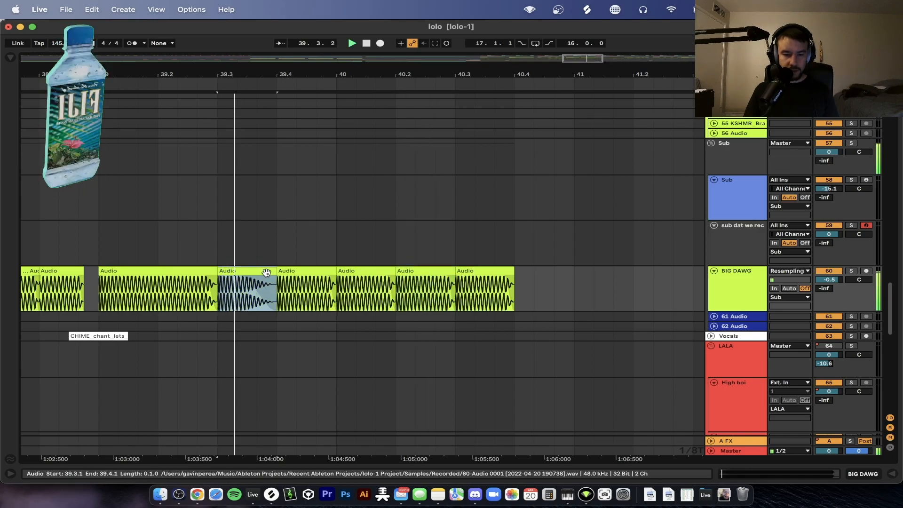
# Step: Examine the mid bass, kick, snare and ride tracks around bars 39 to 41 during playback
pyautogui.scroll(10, 273, 273)
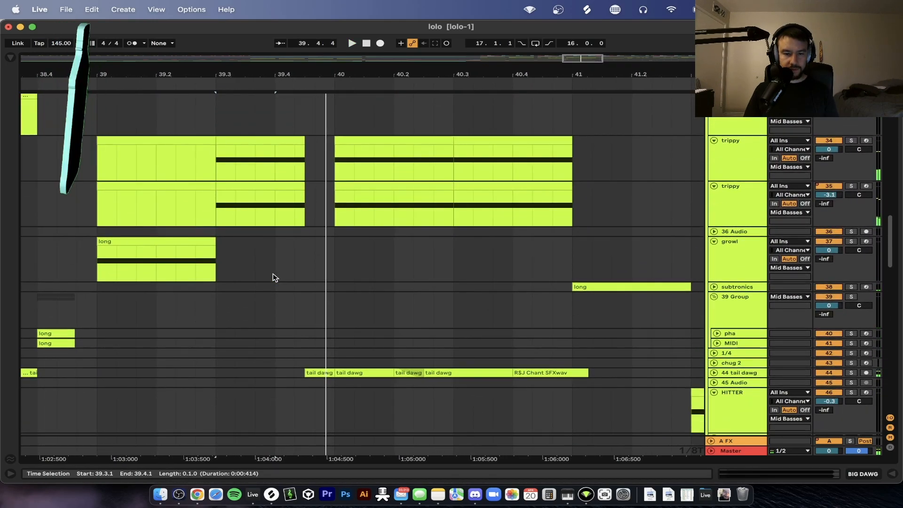
pyautogui.scroll(5, 273, 272)
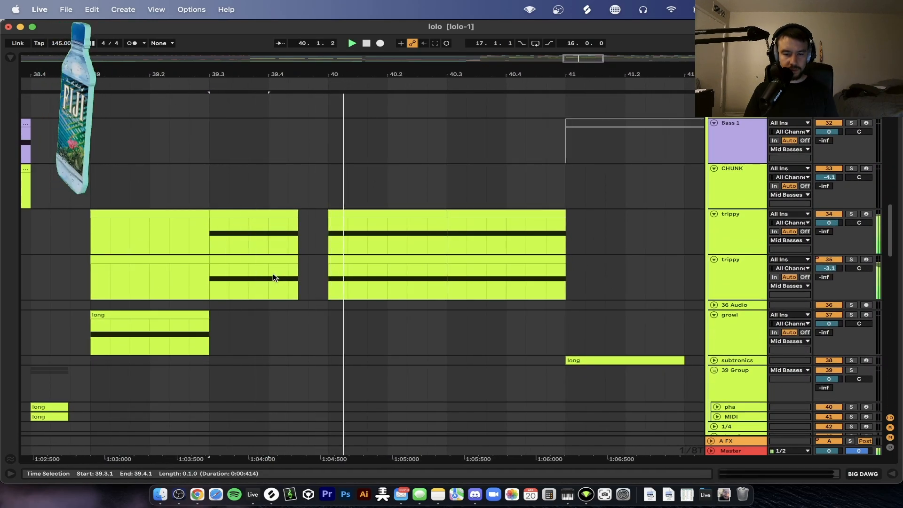
pyautogui.scroll(-8, 273, 277)
pyautogui.scroll(3, 272, 276)
pyautogui.scroll(15, 318, 327)
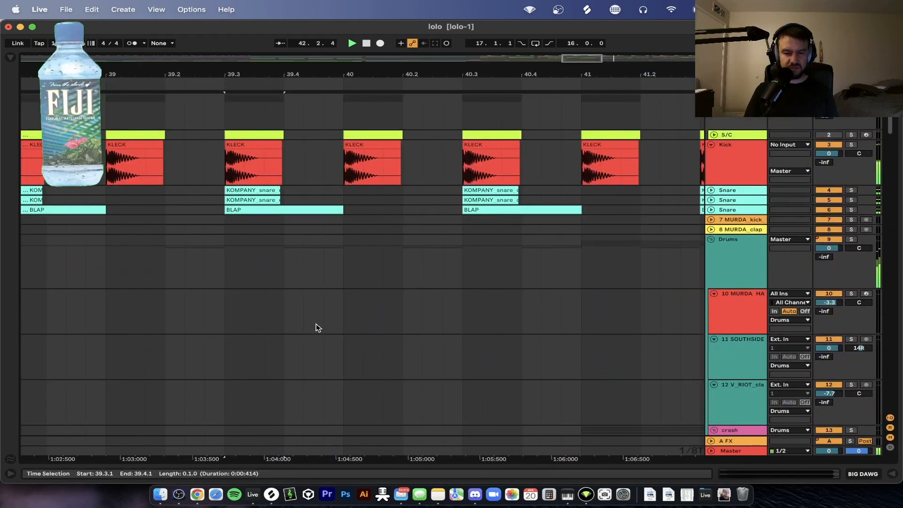
pyautogui.scroll(-15, 318, 328)
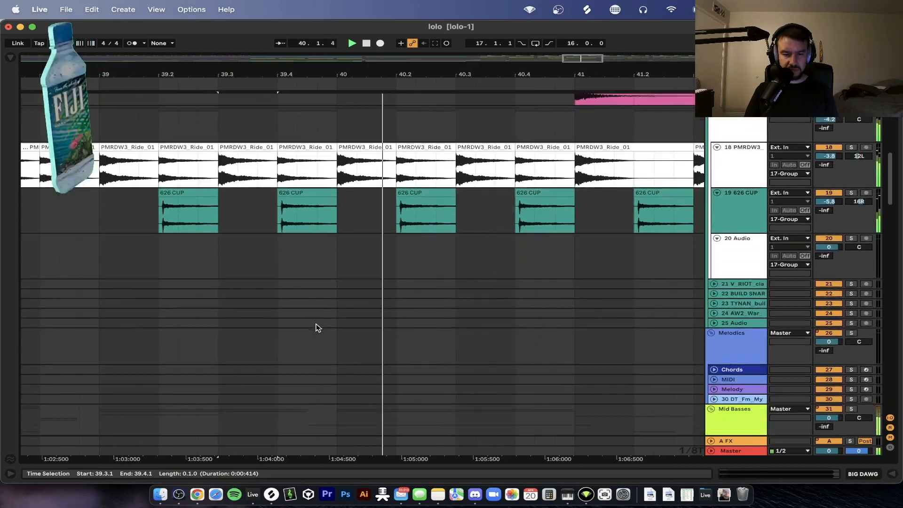
pyautogui.scroll(-10, 318, 328)
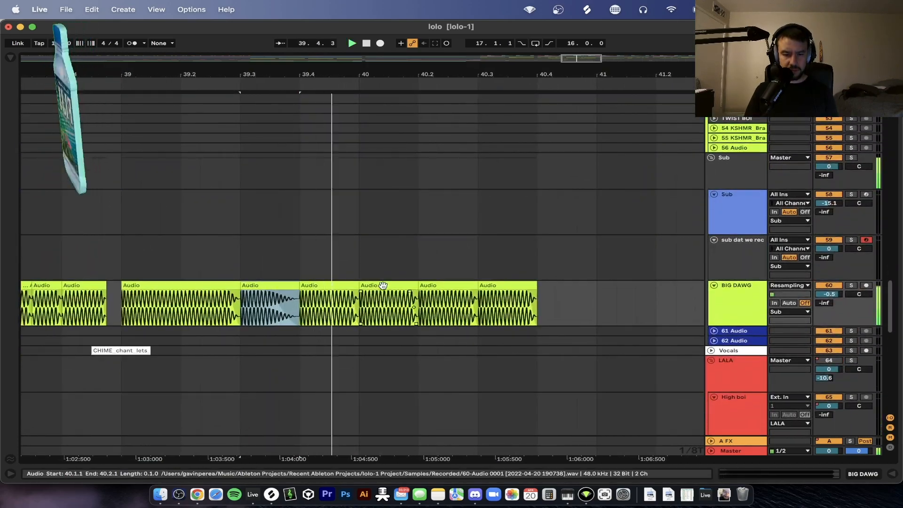
# Step: Shorten the BIG DAWG clip at 40.1.1 to end around 40.1.3, leaving a gap, and play from 39.3.1
pyautogui.rightClick(374, 296)
pyautogui.click(371, 285)
pyautogui.click(383, 285)
pyautogui.press('space')
pyautogui.moveTo(416, 286); pyautogui.dragTo(394, 286)
pyautogui.click(267, 280)
pyautogui.click(267, 284)
pyautogui.press('space')
pyautogui.click(371, 285)
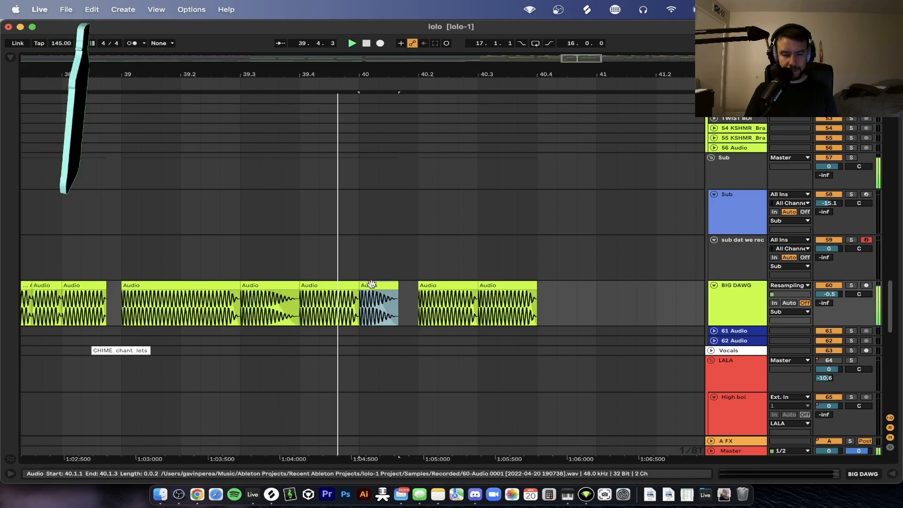
# Step: Play the last two BIG DAWG clips from 40.2.1
pyautogui.click(440, 285)
pyautogui.press('space')
pyautogui.press('space')
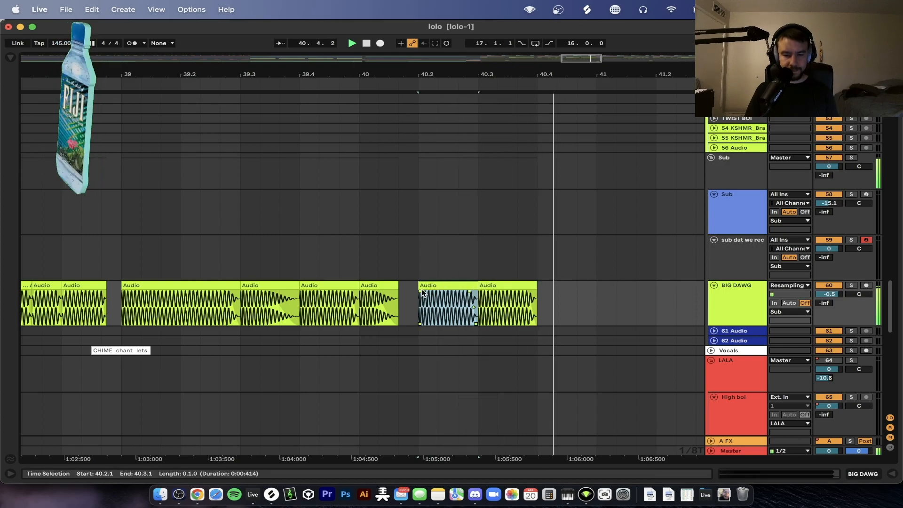
pyautogui.press('space')
pyautogui.press('space')
# Step: Duplicate the last BIG DAWG clip to 40.4.1, trim its end to stop before bar 41, and play from 39.3.1
pyautogui.click(510, 287)
pyautogui.press('super+d')
pyautogui.press('space')
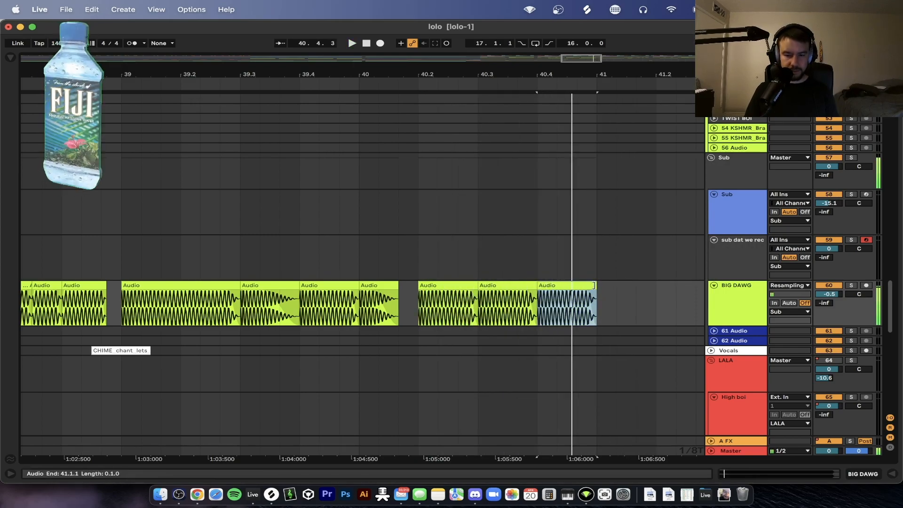
pyautogui.press('space')
pyautogui.moveTo(596, 286); pyautogui.dragTo(577, 286)
pyautogui.click(278, 285)
pyautogui.press('space')
pyautogui.press('space')
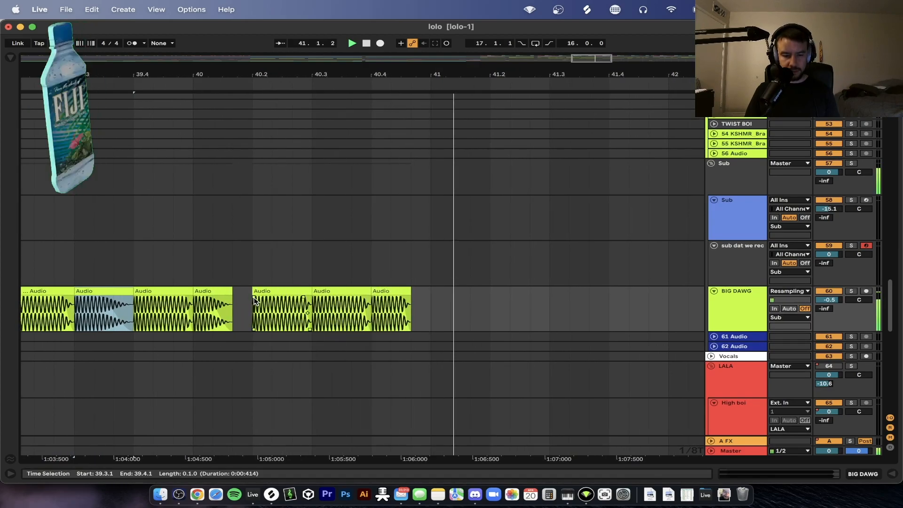
# Step: Shorten the fade-out of the BIG DAWG clip at 40.1.1 and play from 39.3.1
pyautogui.click(228, 293)
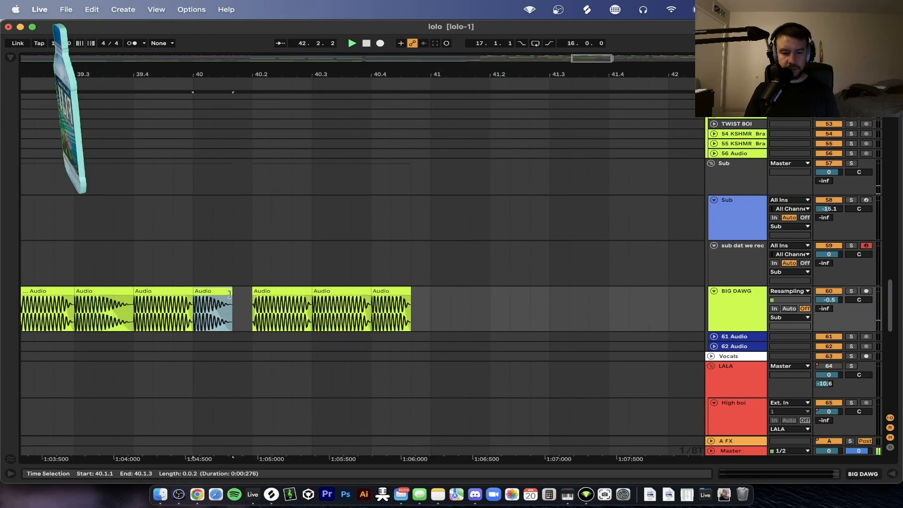
pyautogui.moveTo(233, 296); pyautogui.dragTo(207, 299)
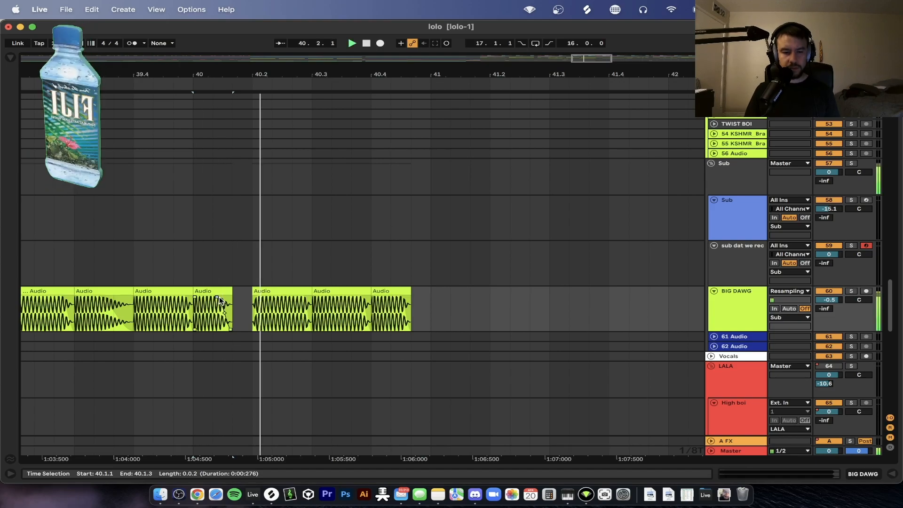
pyautogui.hscroll(-3, 218, 297)
pyautogui.click(151, 289)
pyautogui.press('space')
pyautogui.press('space')
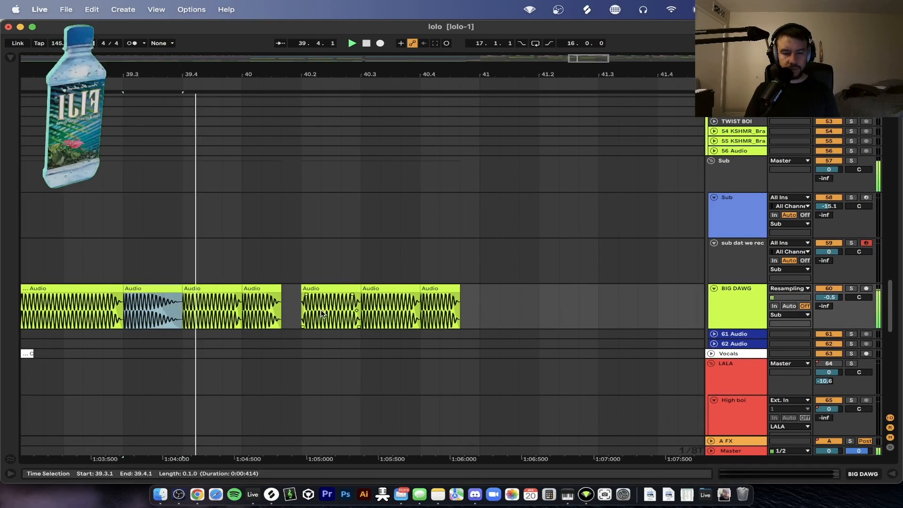
pyautogui.scroll(3, 323, 314)
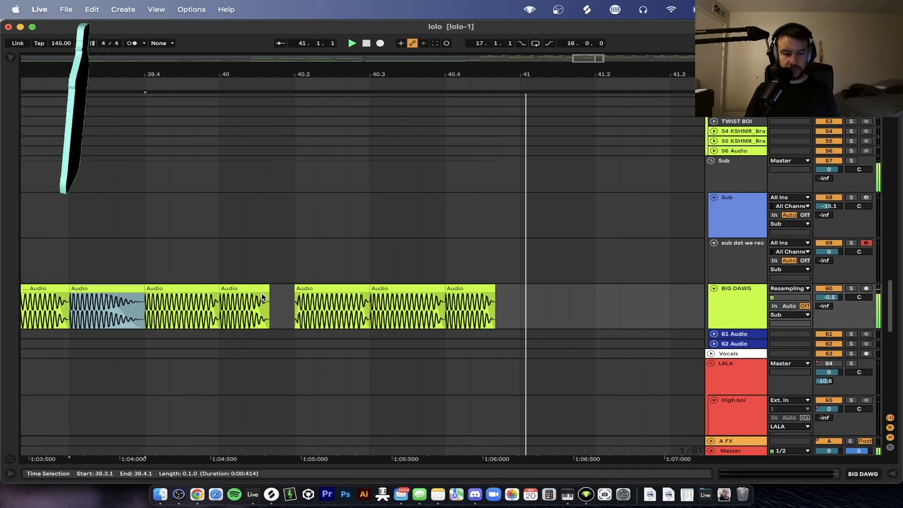
# Step: Extend the end of the BIG DAWG clip at 40.1.1 to just past 40.1.4 and play it
pyautogui.moveTo(269, 289)
pyautogui.mouseDown()
pyautogui.moveTo(288, 293)
pyautogui.moveTo(276, 295)
pyautogui.mouseUp()
pyautogui.press('space')
pyautogui.press('space')
pyautogui.press('space')
pyautogui.press('space')
pyautogui.press('space')
pyautogui.press('space')
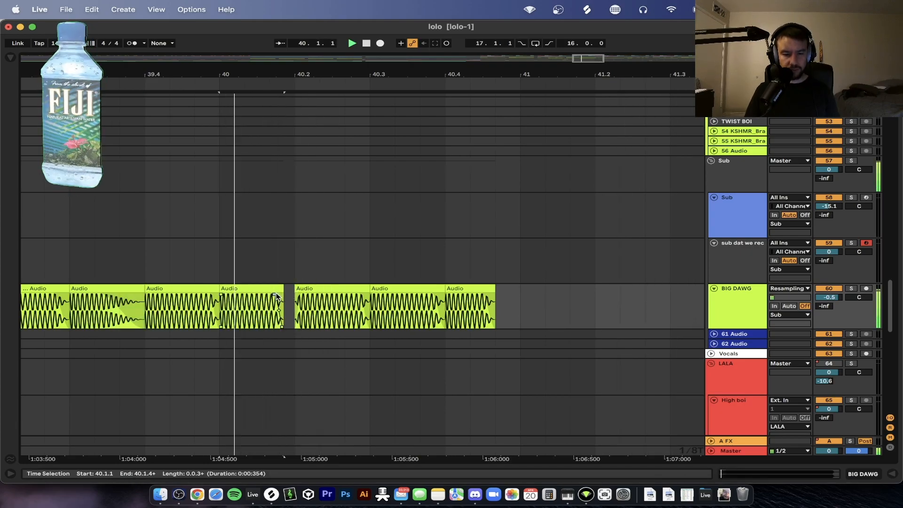
pyautogui.scroll(-5, 279, 296)
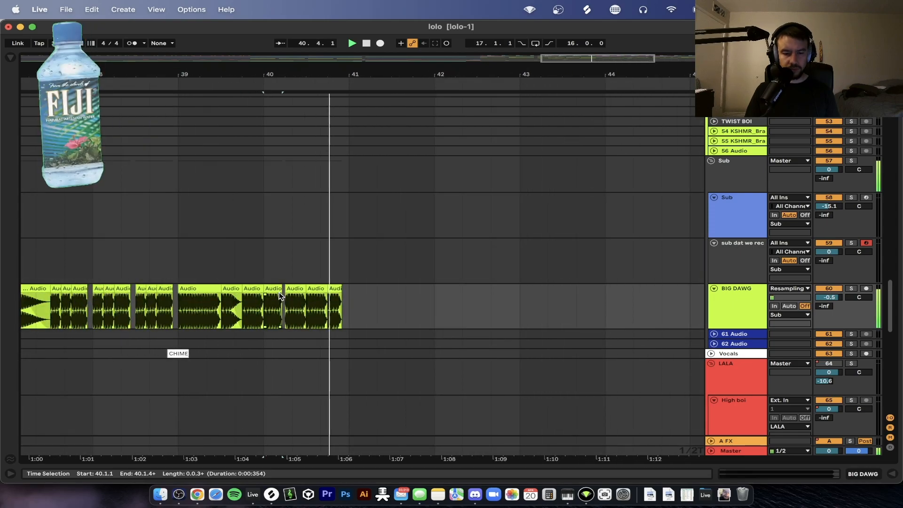
pyautogui.scroll(5, 279, 293)
pyautogui.press('space')
# Step: Inspect the gap before 40.2.1 and play the BIG DAWG passage from 39.3.1
pyautogui.moveTo(297, 271); pyautogui.dragTo(277, 270)
pyautogui.scroll(-5, 279, 273)
pyautogui.scroll(3, 285, 323)
pyautogui.scroll(2, 283, 319)
pyautogui.click(277, 307)
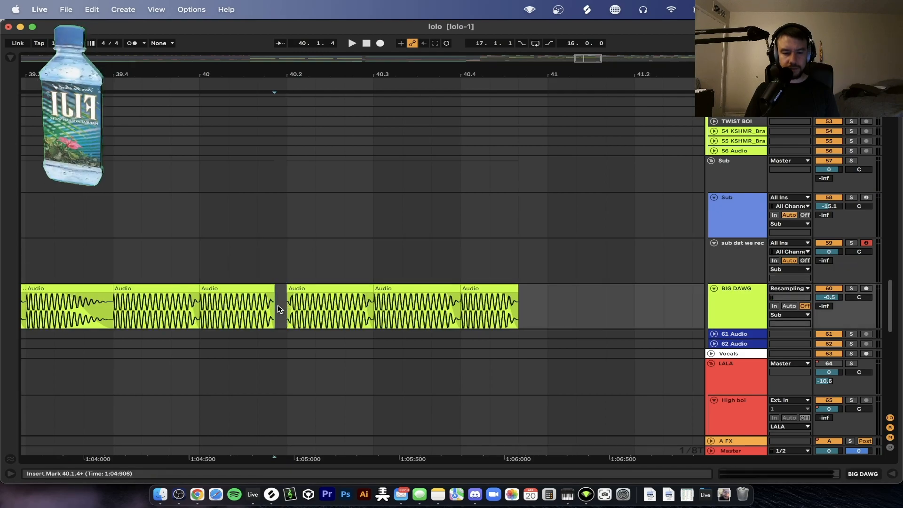
pyautogui.scroll(-3, 278, 307)
pyautogui.click(162, 287)
pyautogui.press('space')
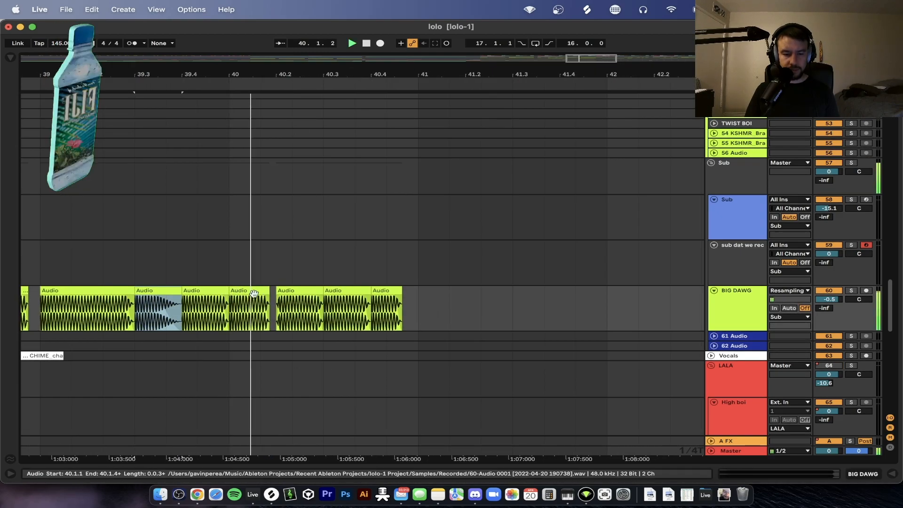
# Step: Lengthen the fade-in of the BIG DAWG clip at 40.1.1 and play from 39.3.1
pyautogui.scroll(3, 234, 299)
pyautogui.moveTo(234, 297); pyautogui.dragTo(250, 297)
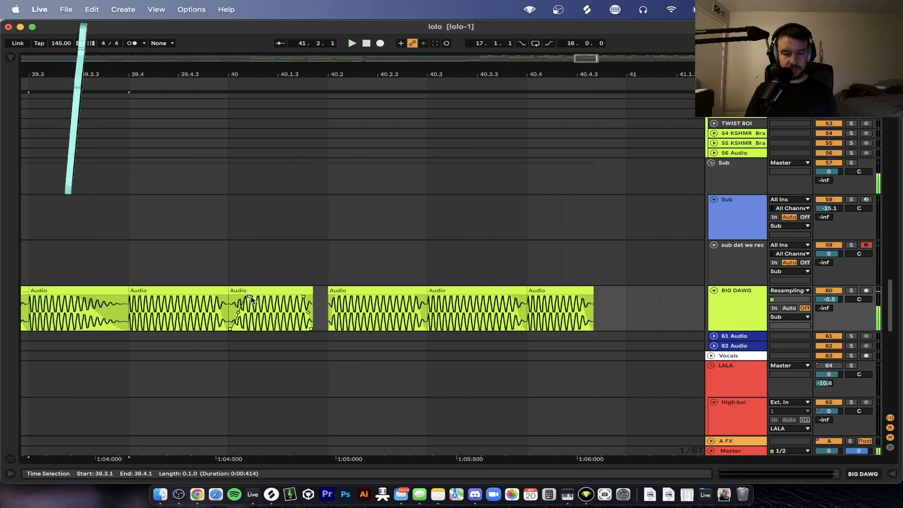
pyautogui.press('space')
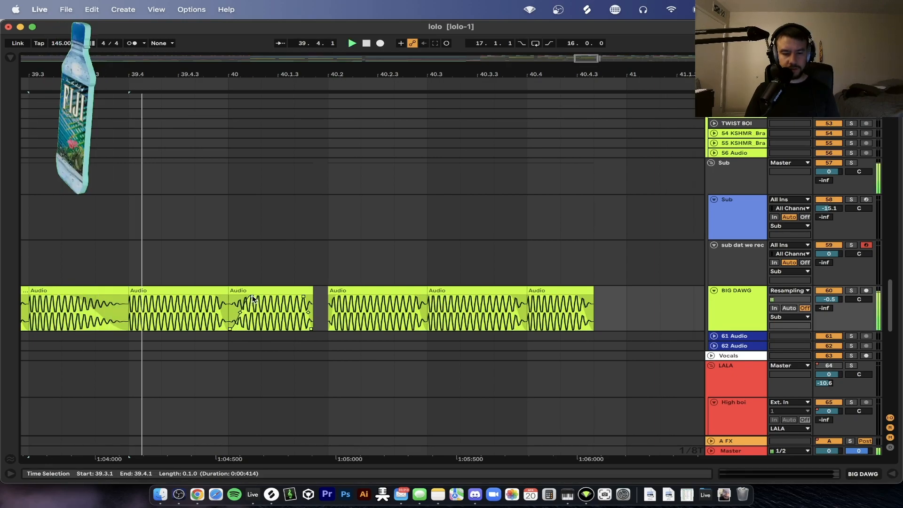
# Step: Play the BIG DAWG passage from 39.1.1 and the section after it from 41.1.1
pyautogui.scroll(-3, 348, 299)
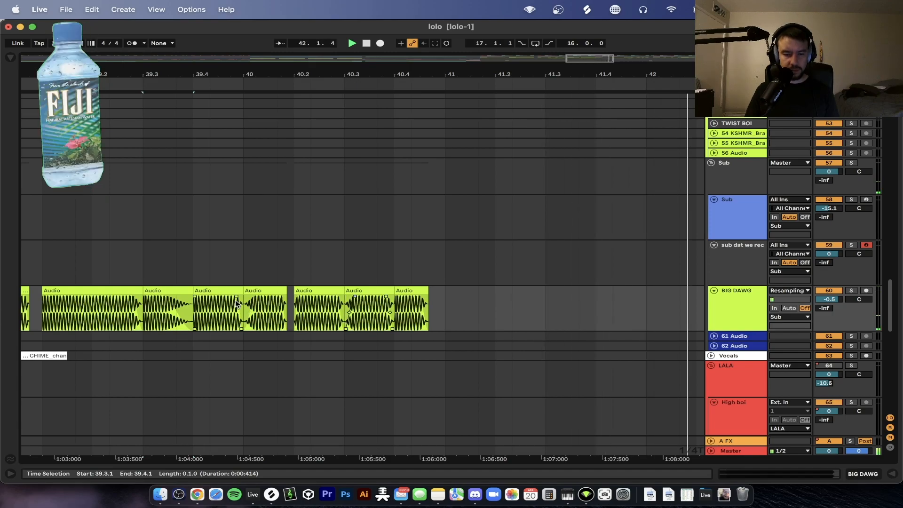
pyautogui.click(94, 293)
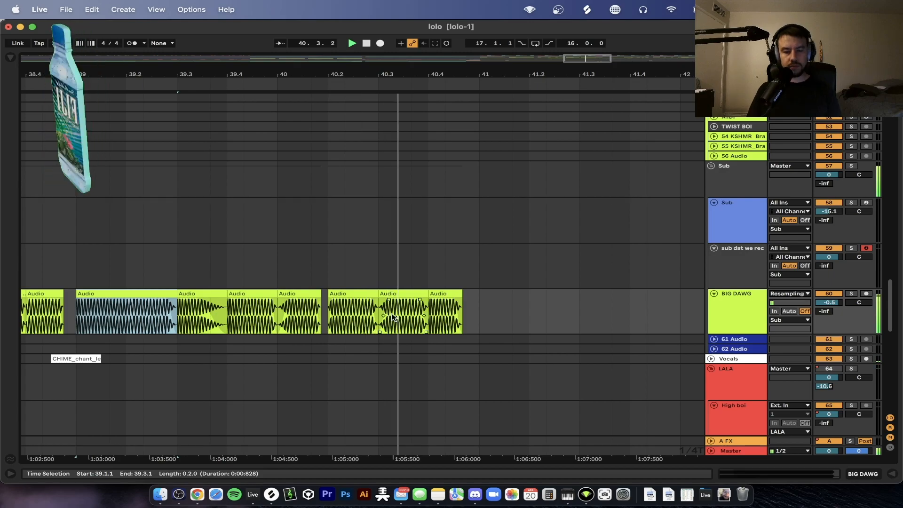
pyautogui.scroll(-2, 368, 291)
pyautogui.hscroll(-3, 367, 291)
pyautogui.press('space')
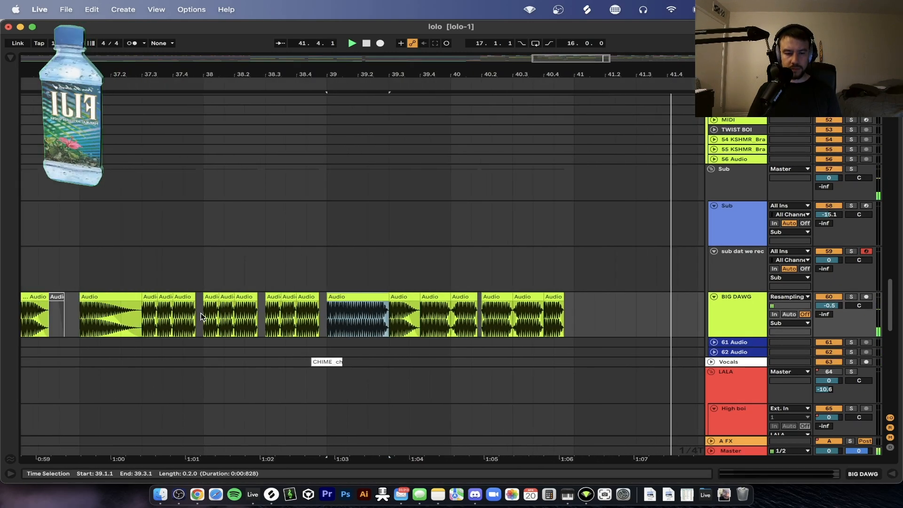
pyautogui.click(575, 309)
pyautogui.press('space')
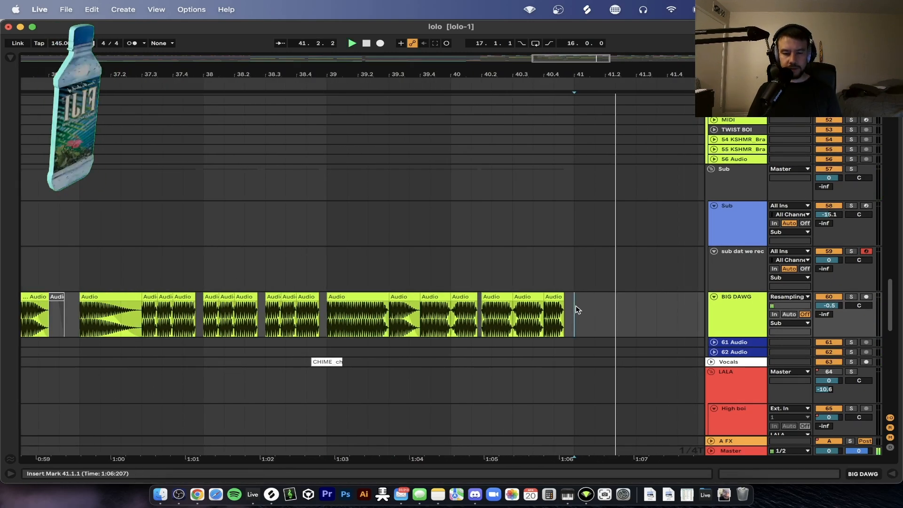
# Step: Play the BIG DAWG bass line from 33.1.1 and review its clips through bar 40
pyautogui.hscroll(-5, 629, 344)
pyautogui.hscroll(8, 629, 343)
pyautogui.press('space')
pyautogui.press('space')
pyautogui.scroll(-5, 630, 344)
pyautogui.scroll(1, 629, 343)
pyautogui.hscroll(-2, 629, 344)
pyautogui.click(143, 309)
pyautogui.press('space')
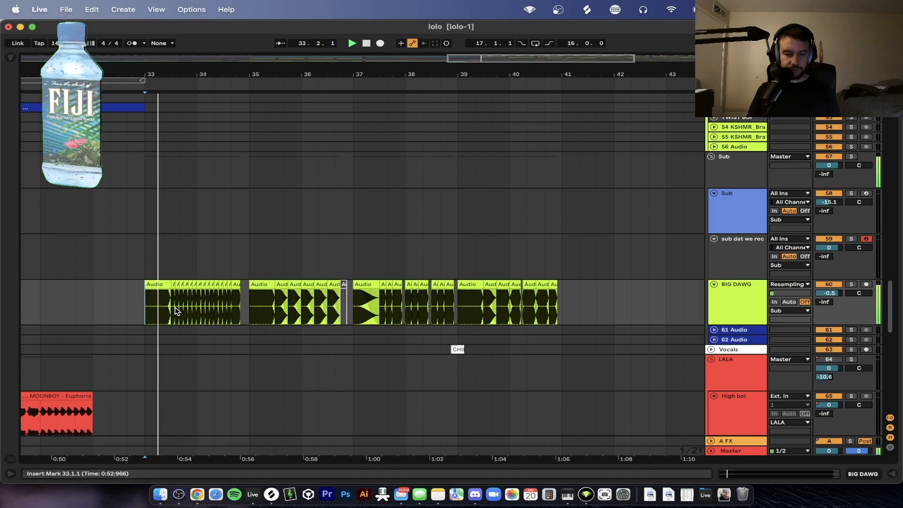
pyautogui.scroll(2, 173, 311)
pyautogui.scroll(2, 279, 303)
pyautogui.hscroll(7, 279, 303)
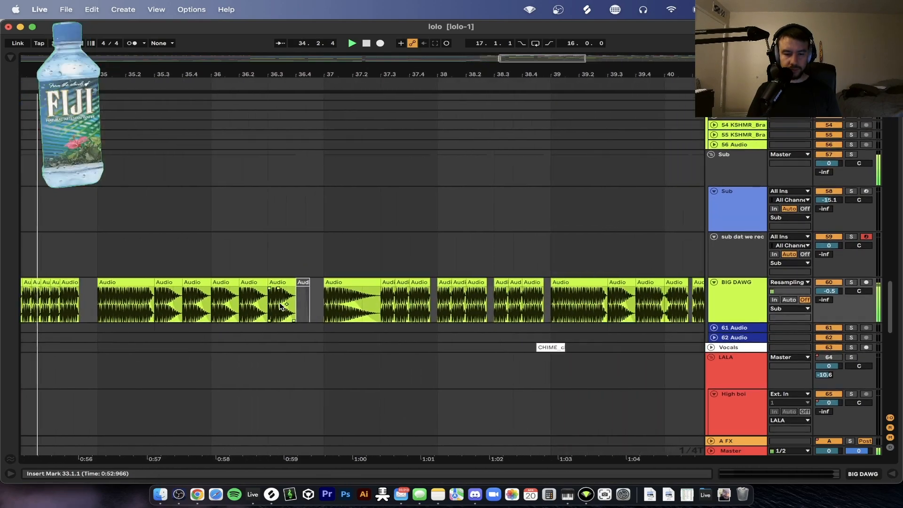
pyautogui.scroll(-4, 538, 283)
# Step: Check the MIDI notes in the growl clip at 39.1.1 and the HITTER clip at 41.3.1
pyautogui.scroll(10, 569, 304)
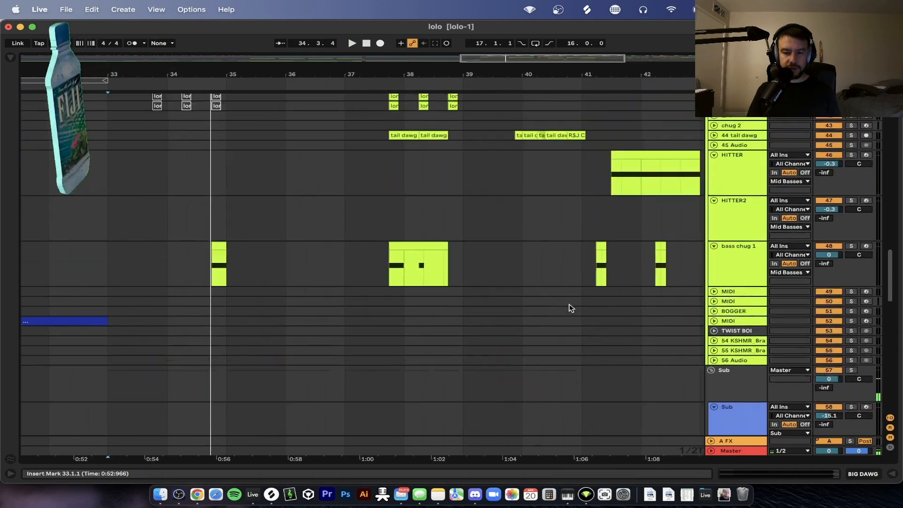
pyautogui.hscroll(2, 513, 171)
pyautogui.scroll(1, 514, 170)
pyautogui.doubleClick(386, 239)
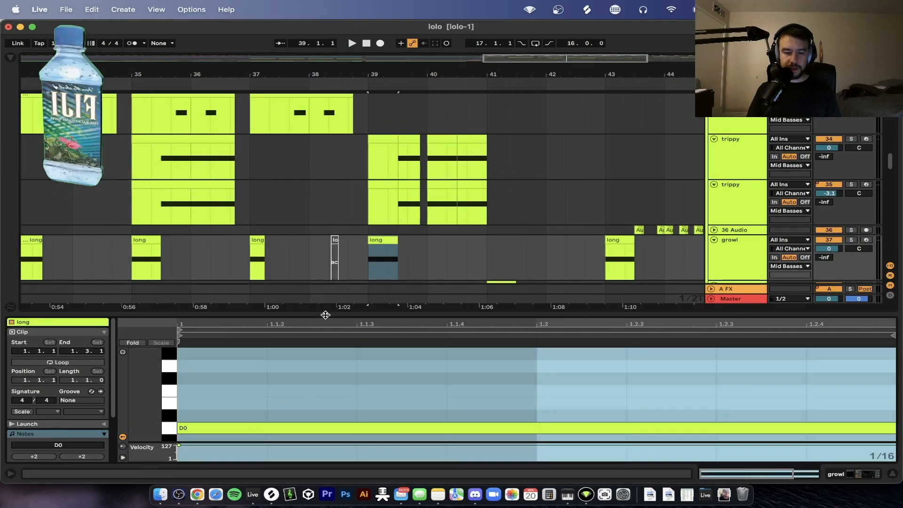
pyautogui.doubleClick(312, 315)
pyautogui.hscroll(4, 314, 316)
pyautogui.click(521, 245)
pyautogui.doubleClick(460, 393)
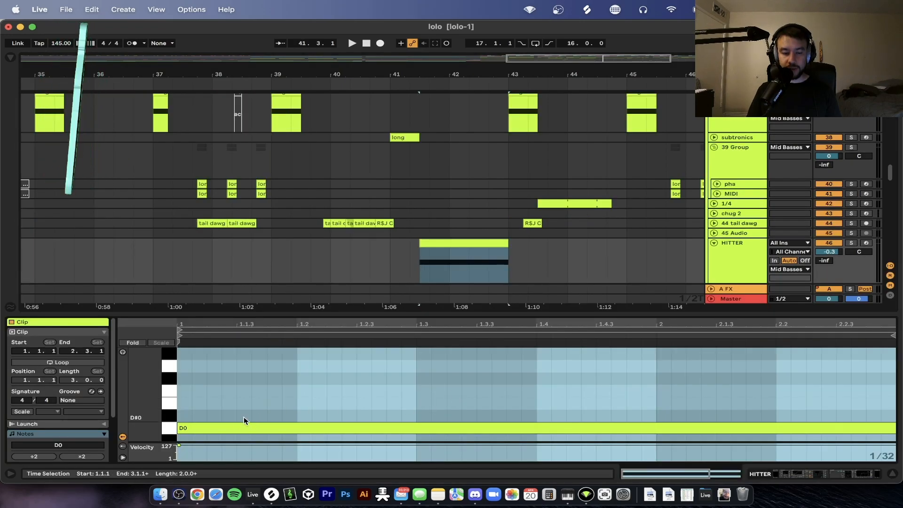
pyautogui.doubleClick(377, 314)
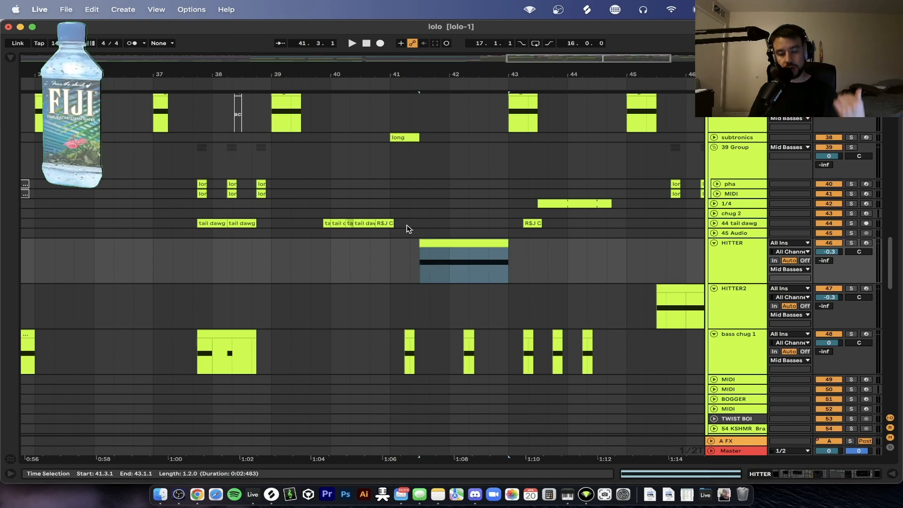
# Step: Review the BIG DAWG track and select its whole passage from 32.3.3 to 41.2.2
pyautogui.scroll(-5, 415, 192)
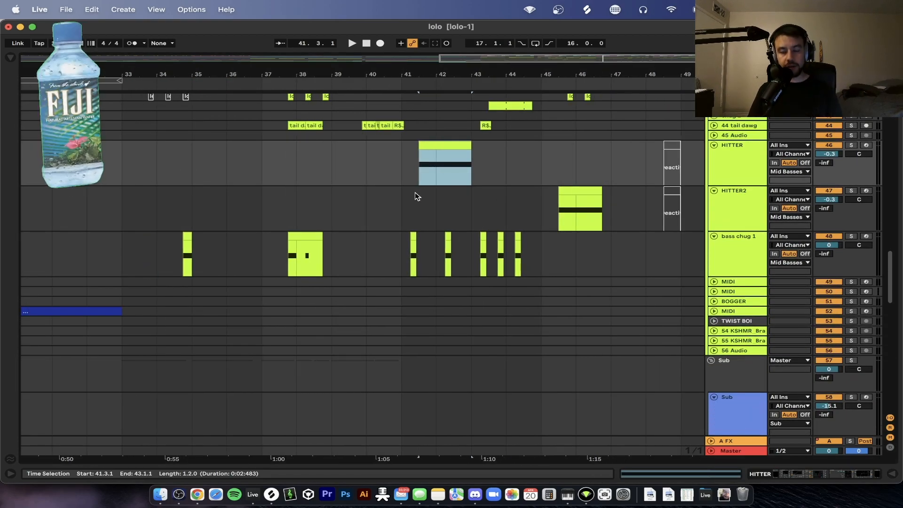
pyautogui.scroll(-3, 318, 192)
pyautogui.scroll(-5, 319, 187)
pyautogui.scroll(-6, 320, 187)
pyautogui.scroll(5, 320, 187)
pyautogui.hscroll(-3, 319, 187)
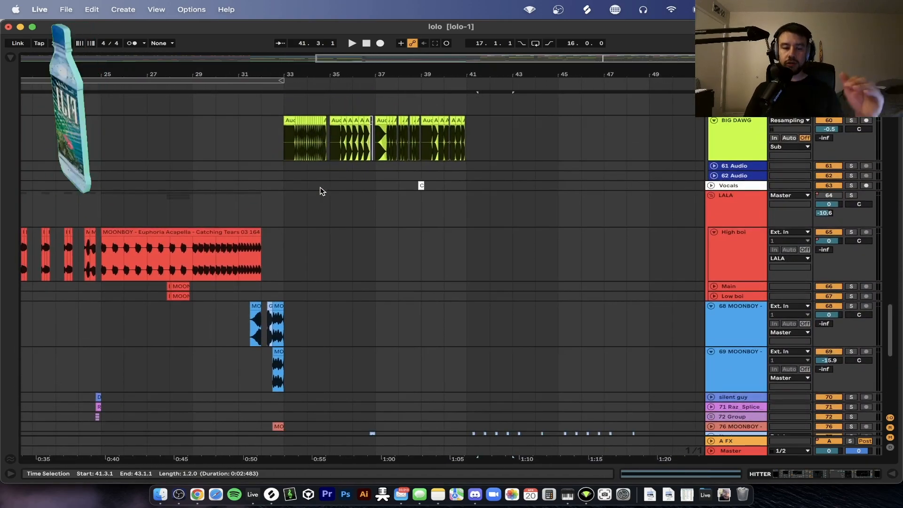
pyautogui.scroll(2, 319, 190)
pyautogui.scroll(5, 324, 187)
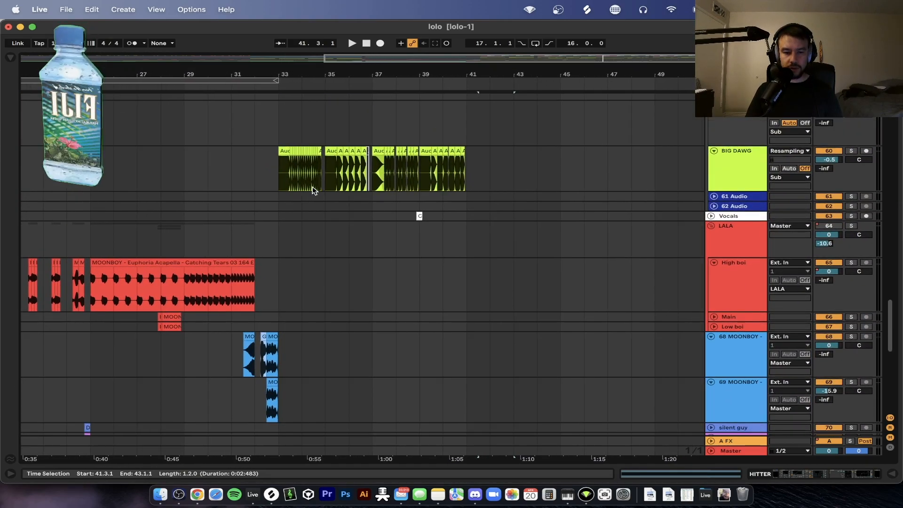
pyautogui.click(648, 174)
pyautogui.moveTo(648, 175); pyautogui.dragTo(232, 163)
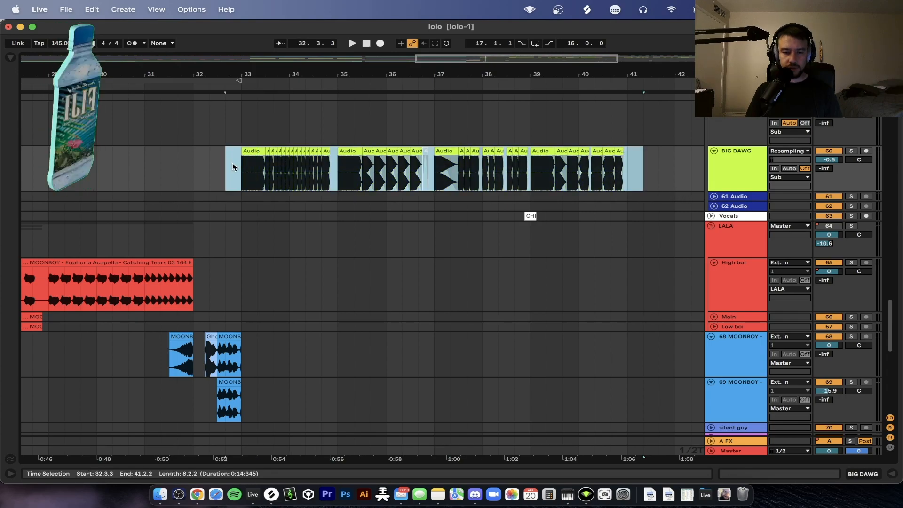
pyautogui.scroll(2, 487, 197)
pyautogui.scroll(-3, 514, 202)
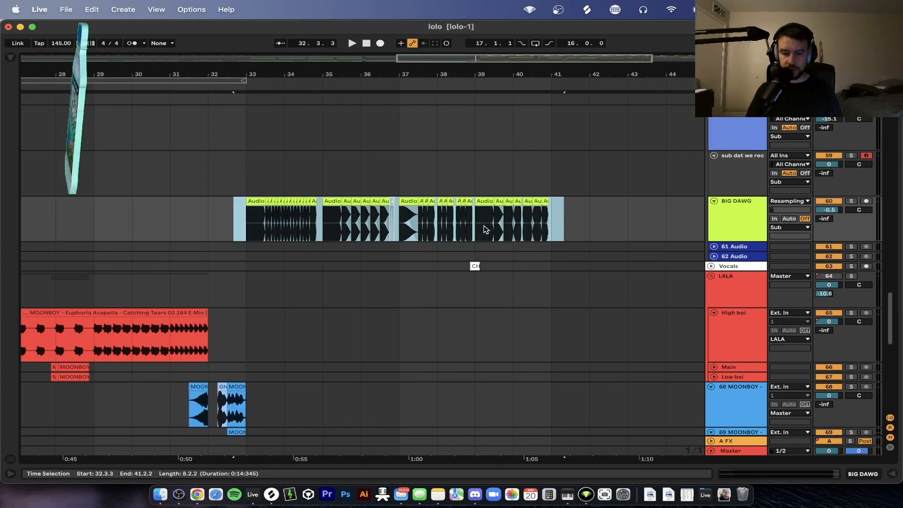
# Step: Play the end of the BIG DAWG passage from just past 40.1.4
pyautogui.click(391, 227)
pyautogui.click(522, 229)
pyautogui.press('space')
pyautogui.hscroll(4, 572, 229)
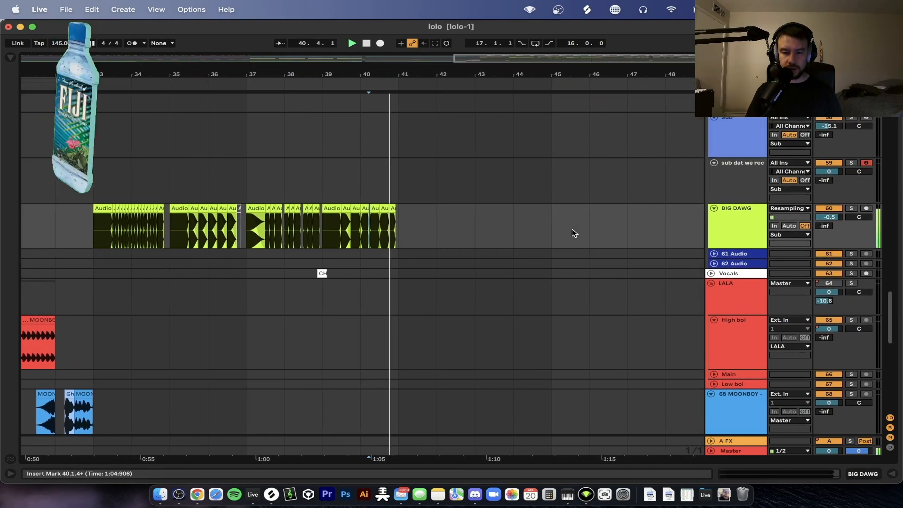
pyautogui.scroll(5, 430, 239)
pyautogui.scroll(-1, 301, 223)
pyautogui.scroll(-2, 299, 224)
# Step: Copy the BIG DAWG clip at 39.4.1 to 41.1.1 and play it
pyautogui.click(223, 206)
pyautogui.press('space')
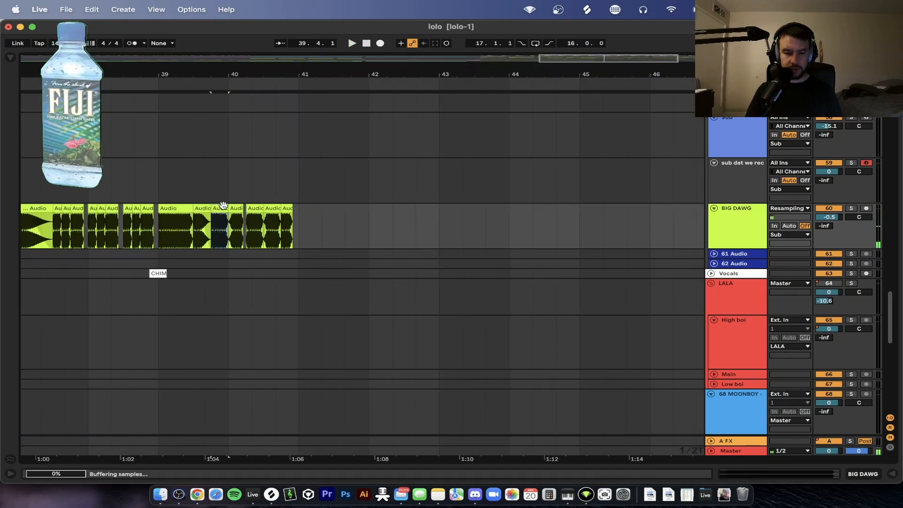
pyautogui.scroll(3, 306, 234)
pyautogui.press('space')
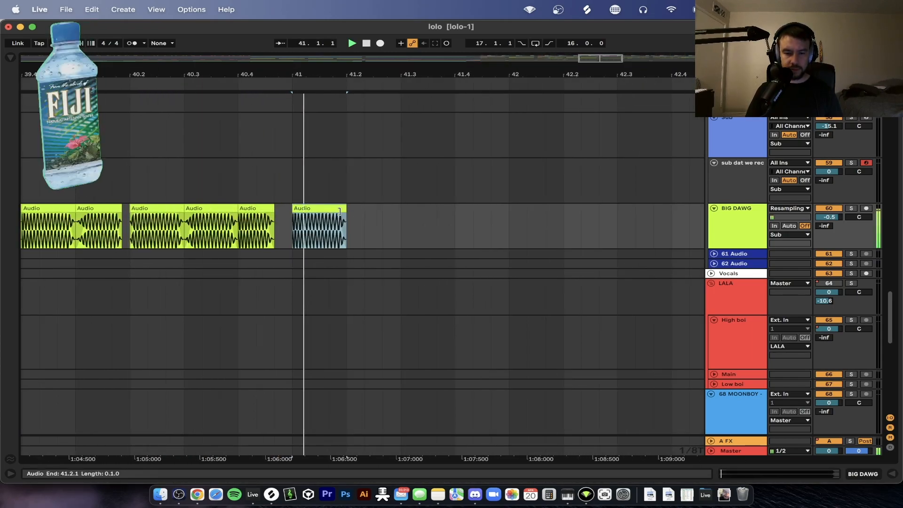
# Step: Duplicate the BIG DAWG clip to 41.2.1, shorten the copy to about a third of a beat, and play from 41.1.1
pyautogui.press('super+d')
pyautogui.moveTo(373, 210); pyautogui.dragTo(365, 210)
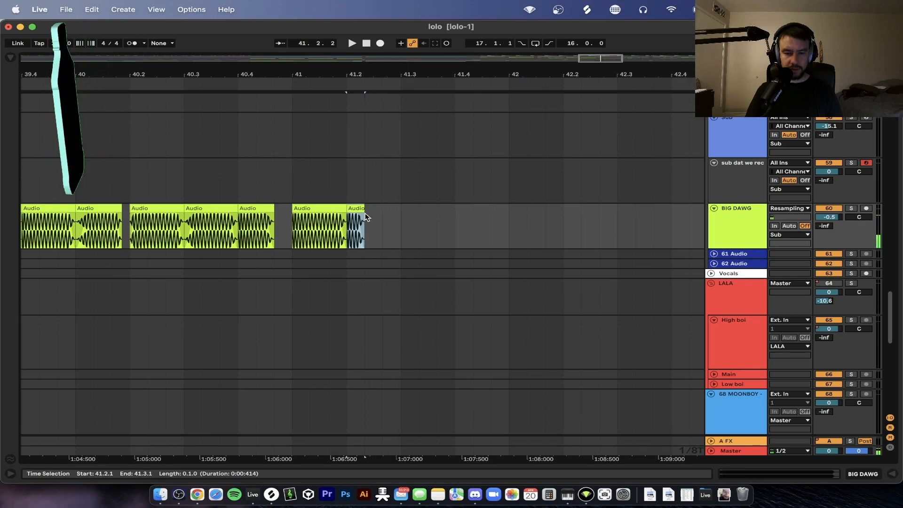
pyautogui.click(337, 208)
pyautogui.press('space')
pyautogui.scroll(3, 365, 208)
pyautogui.press('space')
pyautogui.press('space')
# Step: Duplicate the short BIG DAWG clip at 41.2.1 directly after itself and play from 41.1.1
pyautogui.click(354, 208)
pyautogui.press('super+d')
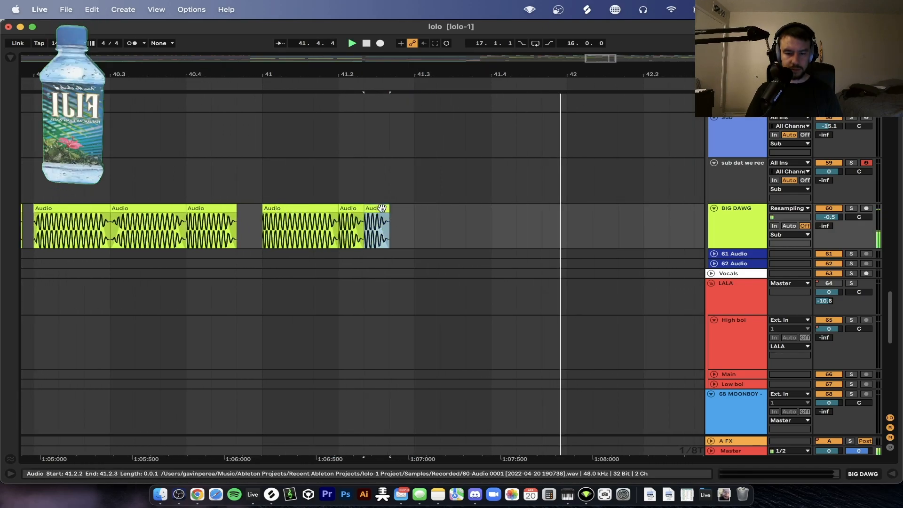
pyautogui.moveTo(377, 210); pyautogui.dragTo(425, 207)
pyautogui.click(314, 208)
pyautogui.press('space')
pyautogui.press('space')
pyautogui.scroll(3, 390, 208)
pyautogui.press('space')
pyautogui.press('space')
pyautogui.press('space')
# Step: Extend the last short BIG DAWG clip to end at 41.3.1 and play from 41.1.1
pyautogui.click(410, 208)
pyautogui.click(407, 208)
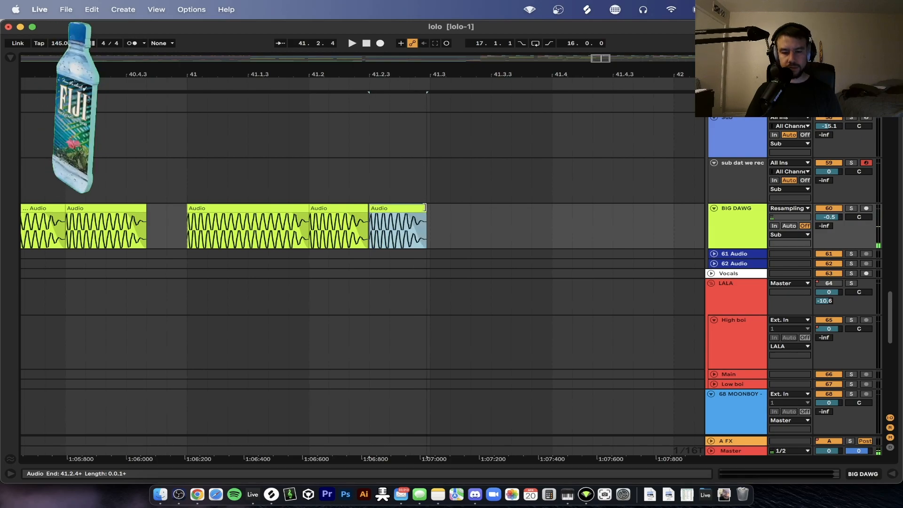
pyautogui.click(406, 216)
pyautogui.click(260, 208)
pyautogui.press('space')
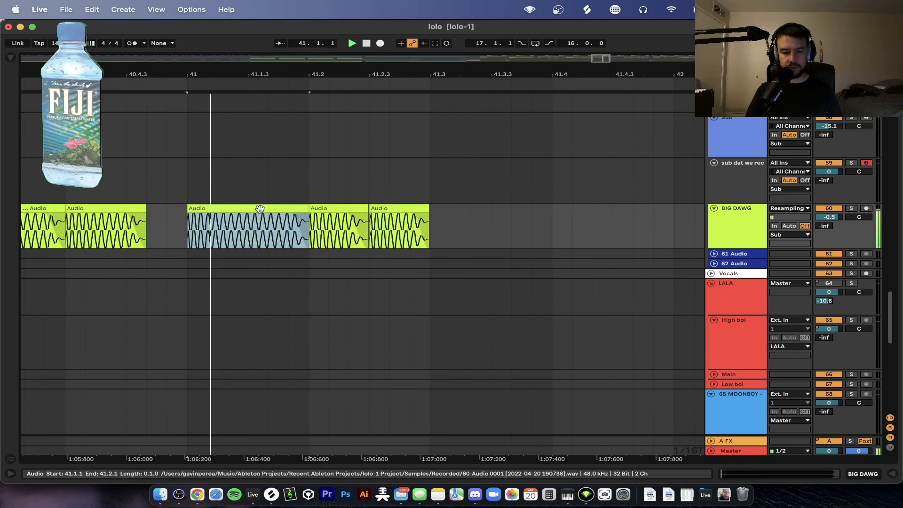
# Step: Lengthen the fade-out of the BIG DAWG clip at 41.2.1 and play the passage
pyautogui.scroll(-3, 380, 217)
pyautogui.moveTo(357, 214); pyautogui.dragTo(353, 214)
pyautogui.press('space')
pyautogui.press('space')
pyautogui.press('space')
pyautogui.press('space')
pyautogui.press('space')
# Step: Lengthen the fade-out of the BIG DAWG clip ending at 41.3.1 and play from 41.1.1
pyautogui.moveTo(408, 215); pyautogui.dragTo(398, 216)
pyautogui.press('space')
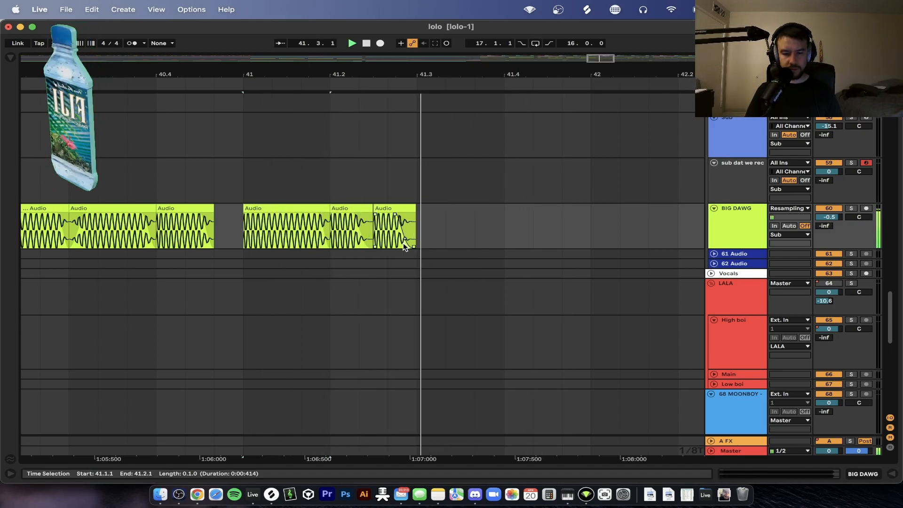
pyautogui.click(298, 208)
pyautogui.press('space')
pyautogui.press('space')
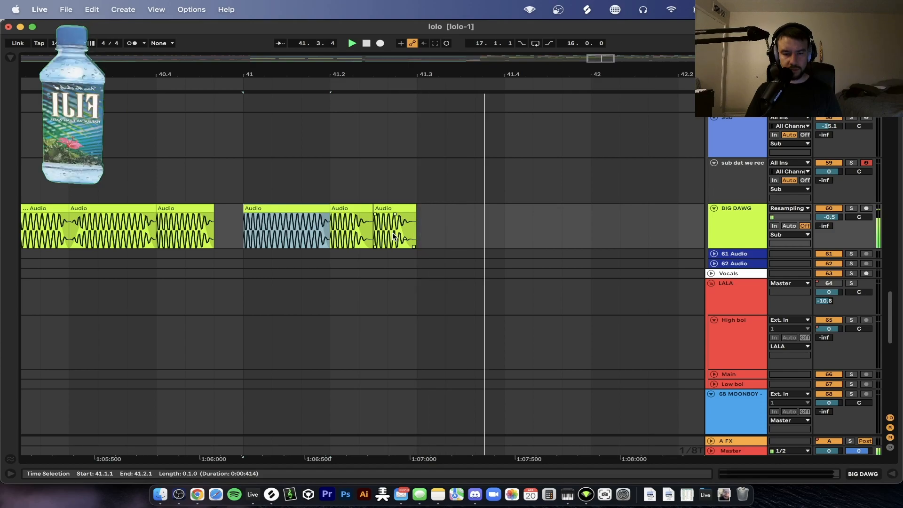
# Step: Copy the two-beat BIG DAWG clip at 39.1.1 and check the clips up to 41.3.1 in playback
pyautogui.scroll(-3, 308, 230)
pyautogui.scroll(-3, 309, 205)
pyautogui.hscroll(-2, 301, 209)
pyautogui.press('space')
pyautogui.click(232, 220)
pyautogui.scroll(5, 424, 198)
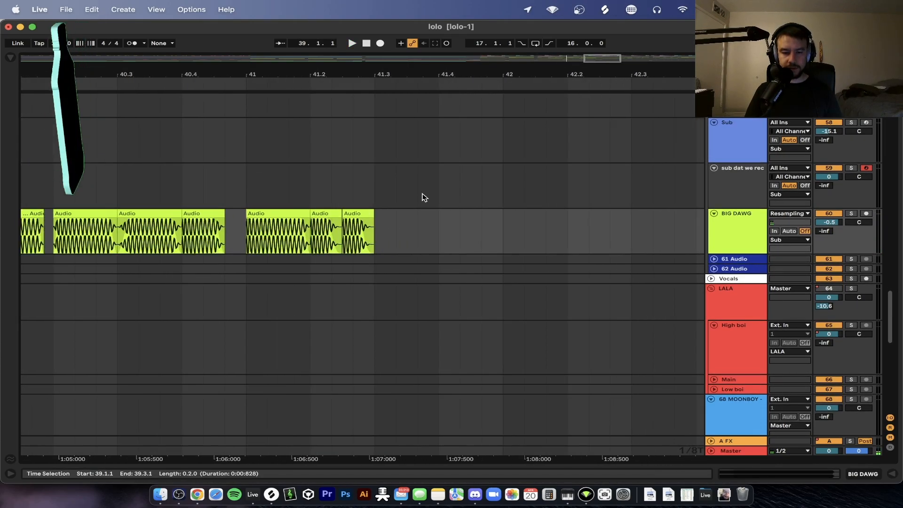
pyautogui.click(252, 196)
pyautogui.scroll(-5, 328, 224)
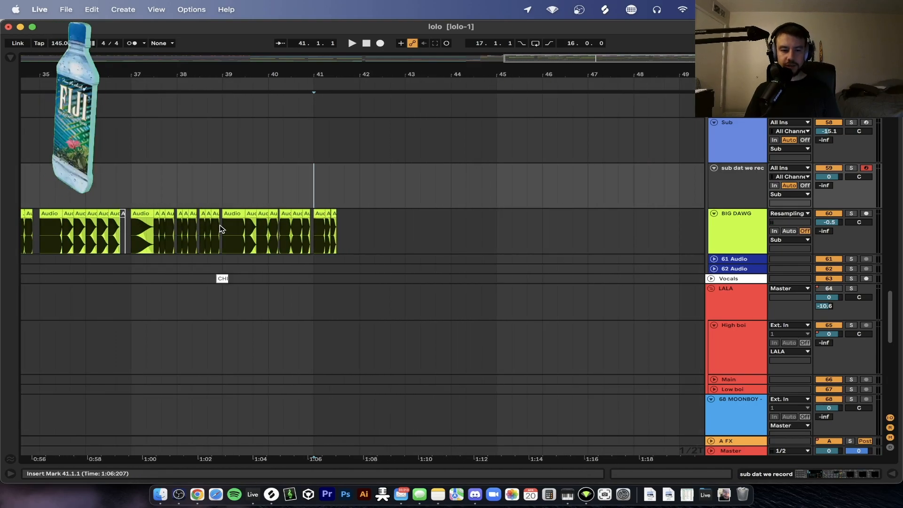
pyautogui.scroll(5, 221, 229)
pyautogui.press('space')
# Step: Paste the two-beat clip at 41.3.1 on the BIG DAWG track and play it
pyautogui.hscroll(3, 557, 220)
pyautogui.scroll(5, 468, 252)
pyautogui.click(374, 253)
pyautogui.press('super+v')
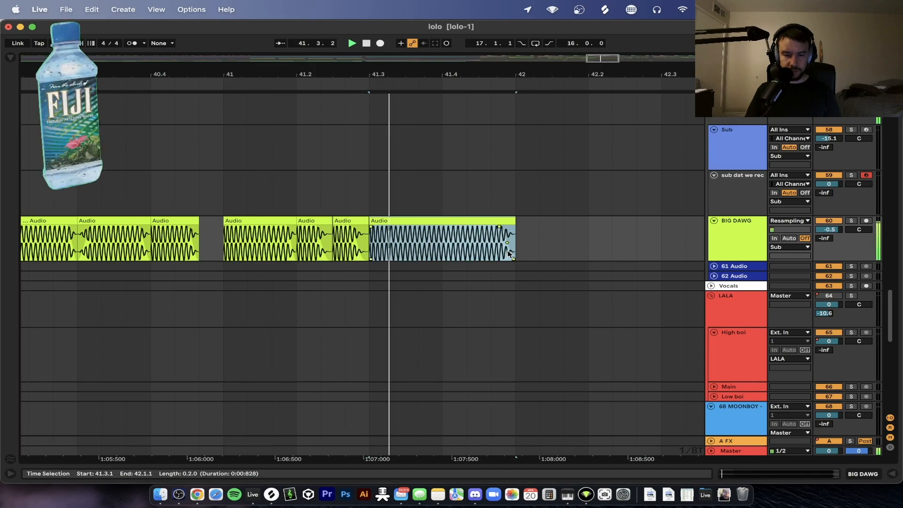
pyautogui.hscroll(2, 508, 251)
pyautogui.press('space')
pyautogui.press('space')
# Step: Extend the end of the BIG DAWG clip at 41.3.1 to 43.1.1 during playback
pyautogui.moveTo(486, 225); pyautogui.dragTo(654, 222)
pyautogui.hscroll(3, 654, 221)
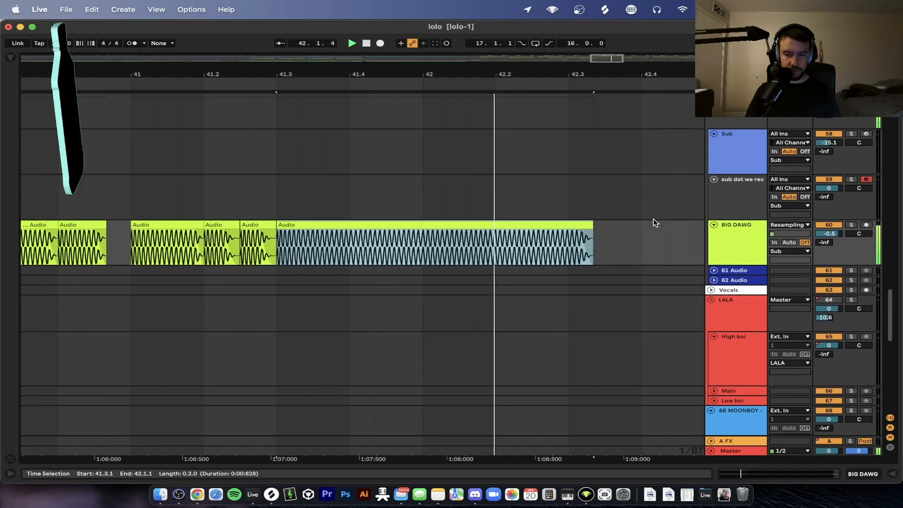
pyautogui.hscroll(3, 655, 222)
pyautogui.press('space')
pyautogui.press('space')
pyautogui.moveTo(500, 225); pyautogui.dragTo(625, 225)
pyautogui.scroll(-5, 624, 225)
pyautogui.hscroll(3, 624, 223)
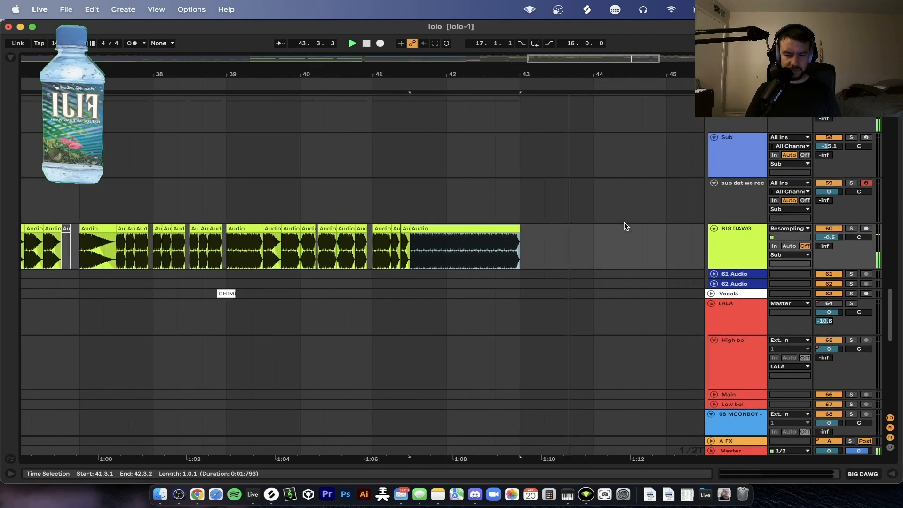
# Step: Review the BIG DAWG clips from bar 33 onward and play from 43.1.1
pyautogui.scroll(-5, 624, 226)
pyautogui.hscroll(-3, 608, 216)
pyautogui.hscroll(3, 310, 260)
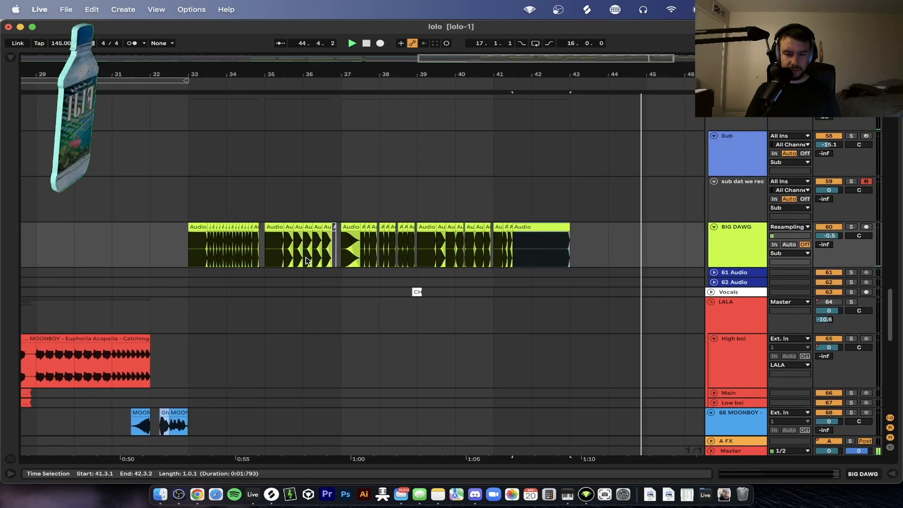
pyautogui.press('space')
pyautogui.scroll(3, 560, 271)
pyautogui.click(581, 249)
pyautogui.press('space')
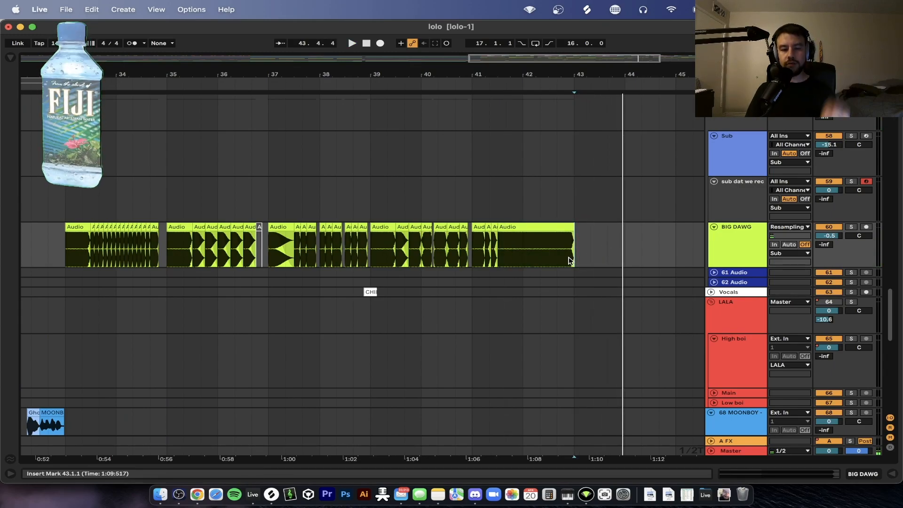
# Step: Copy the BIG DAWG clips of bars 35 and 36 to 43.1.1 and play from 42.2.2
pyautogui.moveTo(168, 255); pyautogui.dragTo(249, 254)
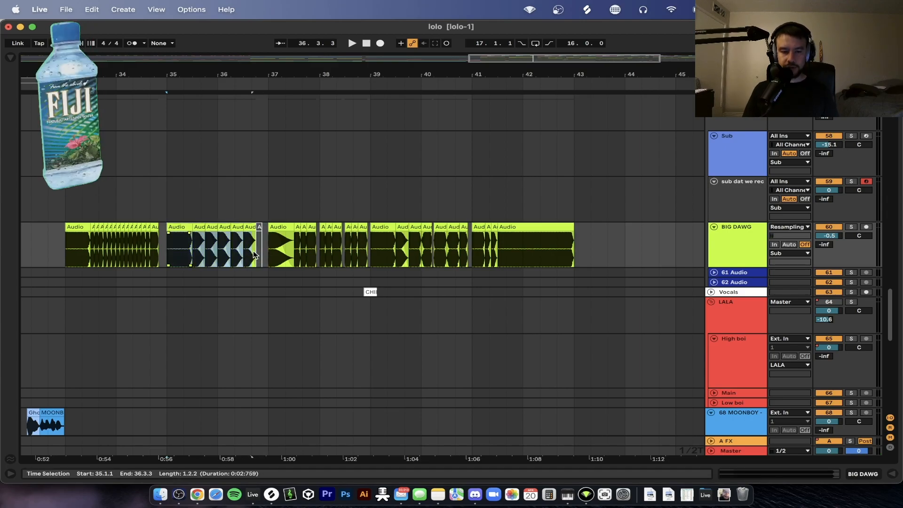
pyautogui.click(590, 238)
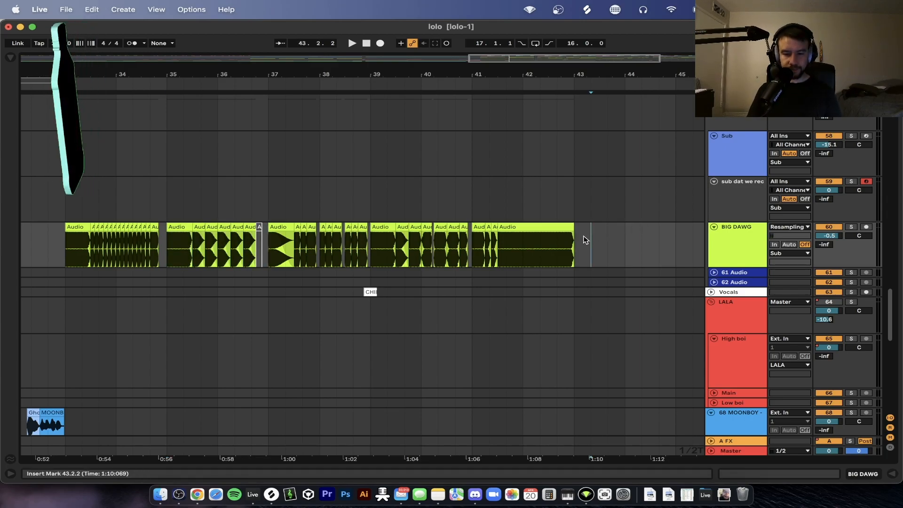
pyautogui.press('super+v')
pyautogui.hscroll(2, 582, 237)
pyautogui.click(483, 197)
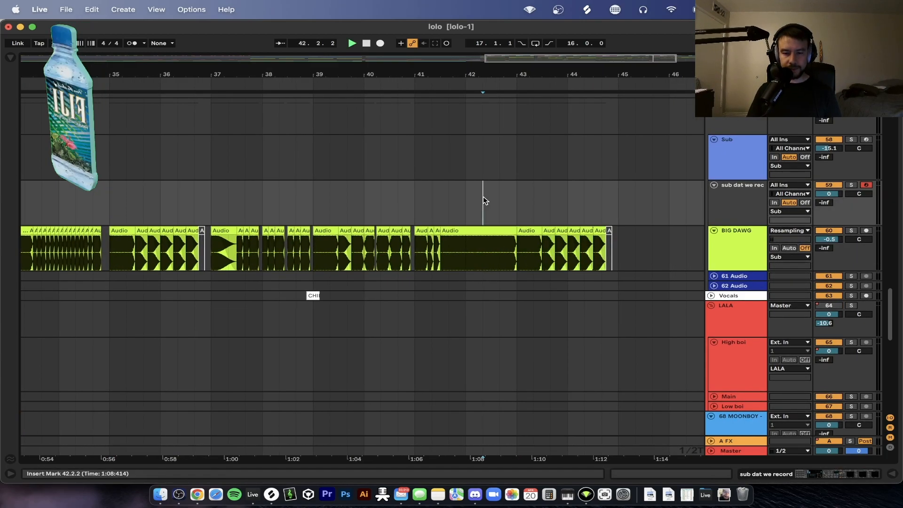
pyautogui.press('space')
pyautogui.scroll(5, 546, 218)
pyautogui.scroll(-4, 545, 217)
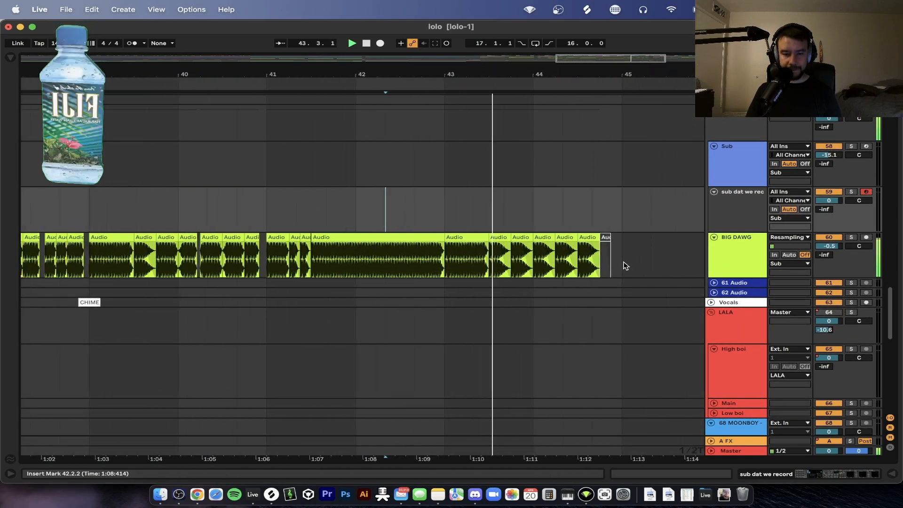
# Step: Play the BIG DAWG track from 42.2.2, look over its clips from bar 33 to 44 and view its effects chain
pyautogui.click(446, 246)
pyautogui.scroll(-8, 449, 245)
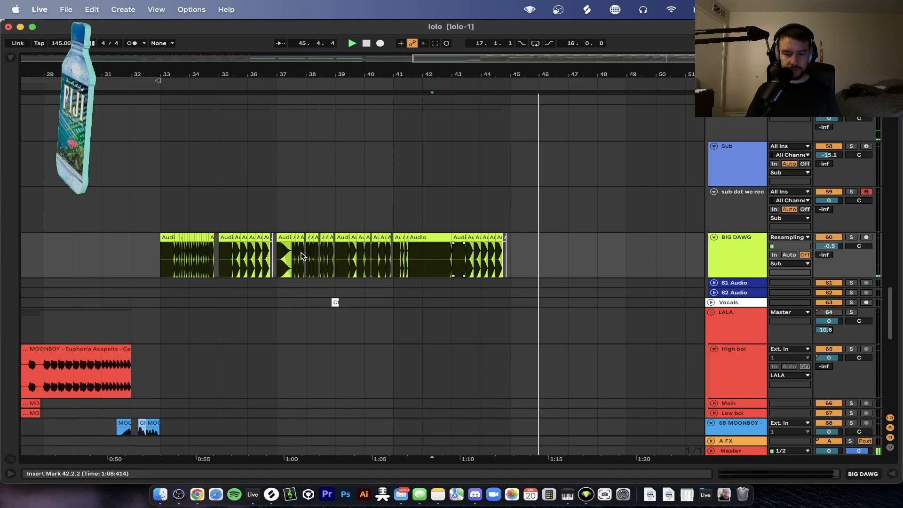
pyautogui.scroll(5, 378, 258)
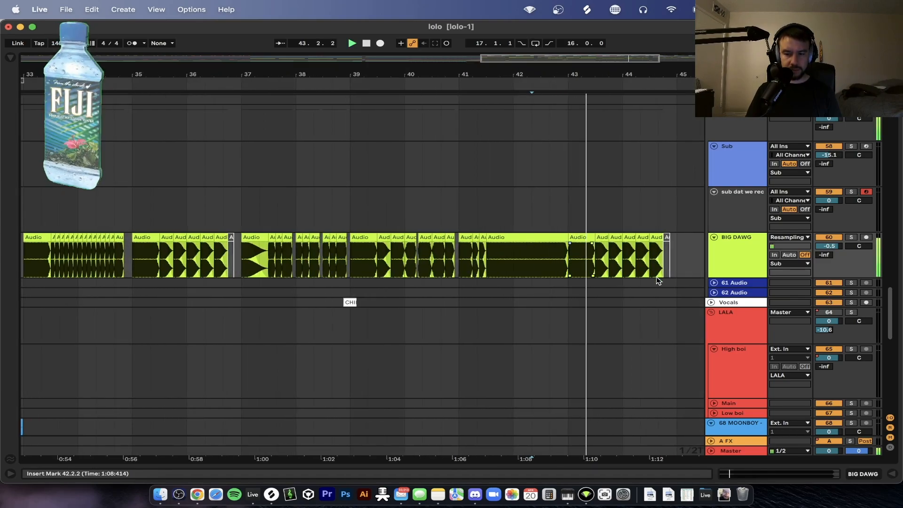
pyautogui.scroll(-4, 594, 273)
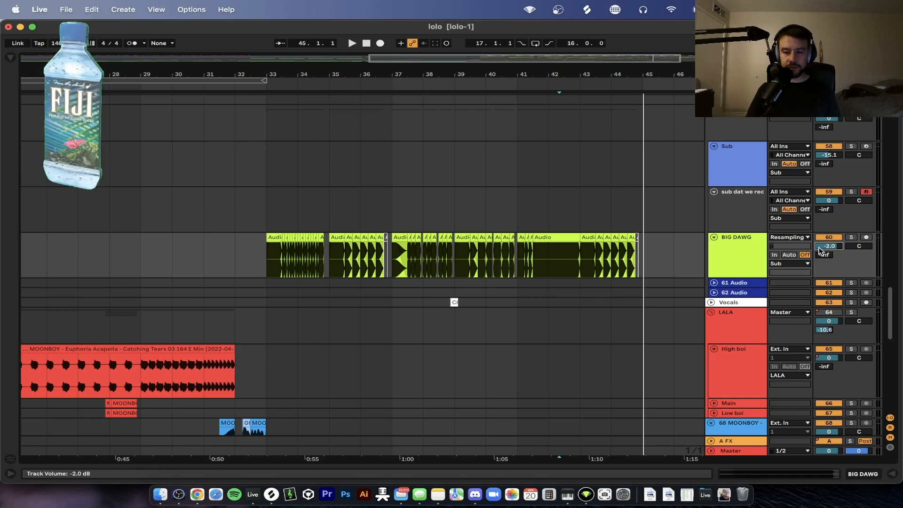
pyautogui.doubleClick(738, 257)
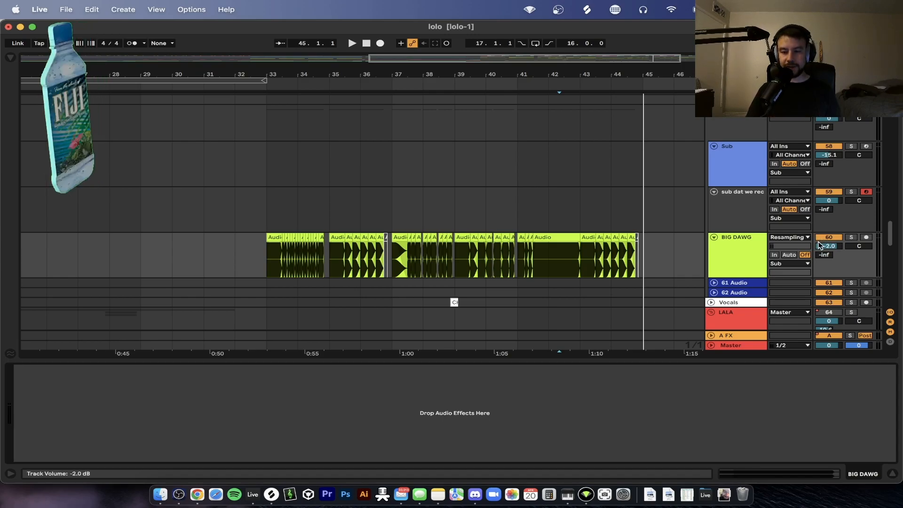
pyautogui.press('space')
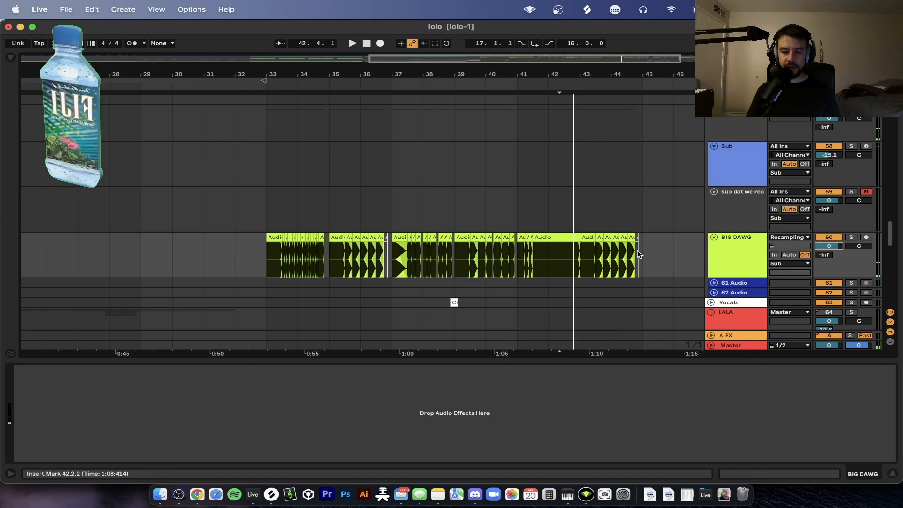
pyautogui.click(511, 361)
pyautogui.hscroll(3, 656, 312)
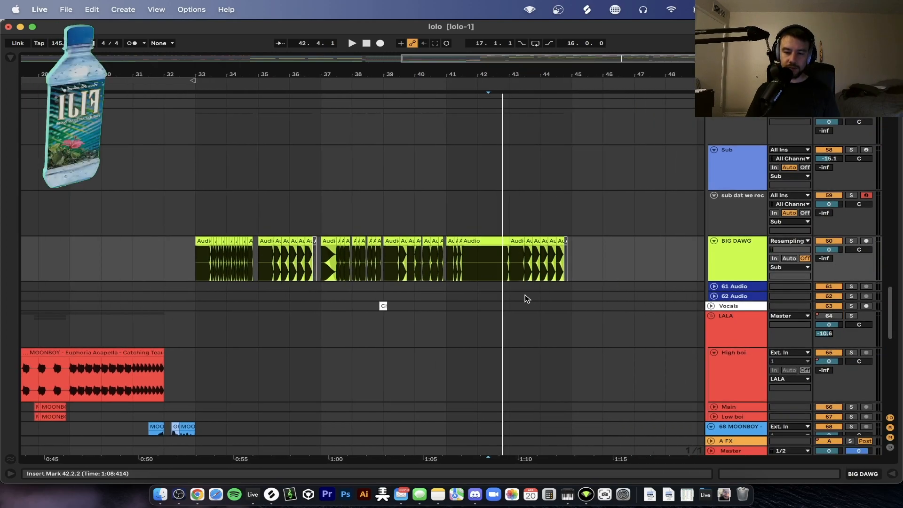
pyautogui.scroll(3, 525, 296)
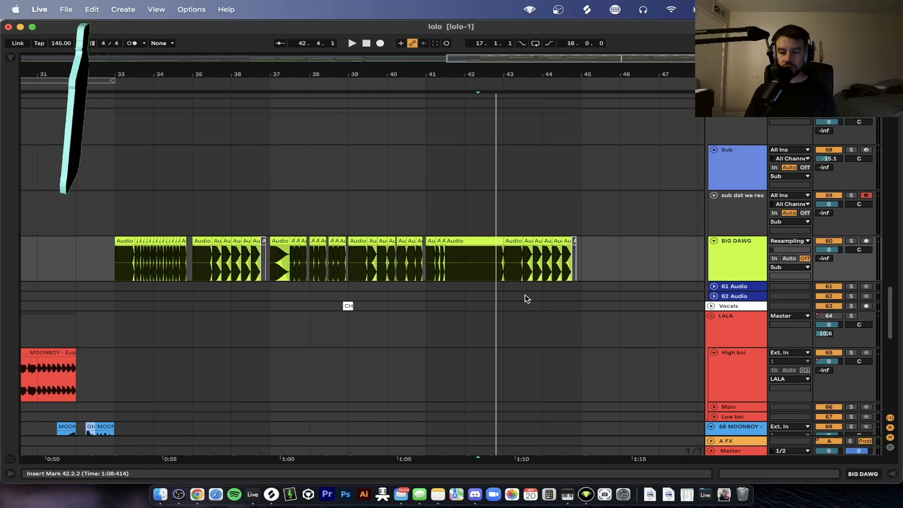
# Step: Disarm the sub dat we record track and play from 41.3.1 on the BIG DAWG track
pyautogui.click(867, 196)
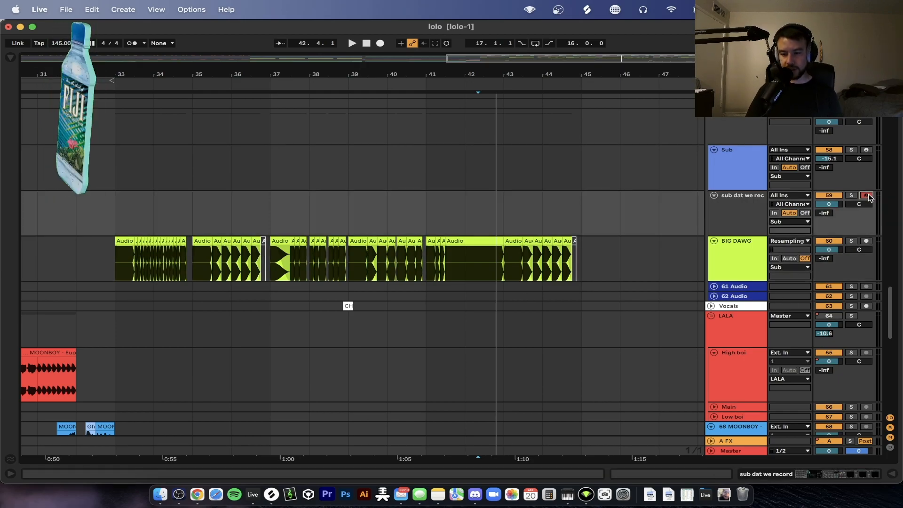
pyautogui.click(450, 267)
pyautogui.press('space')
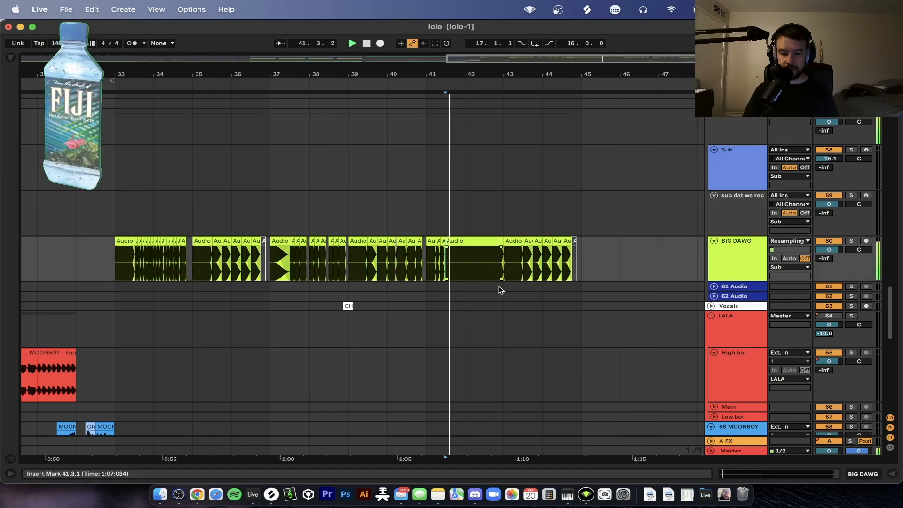
# Step: Lower the BIG DAWG track volume to -0.8 dB while auditioning the clip at 43.1.1
pyautogui.scroll(3, 498, 286)
pyautogui.hscroll(2, 498, 286)
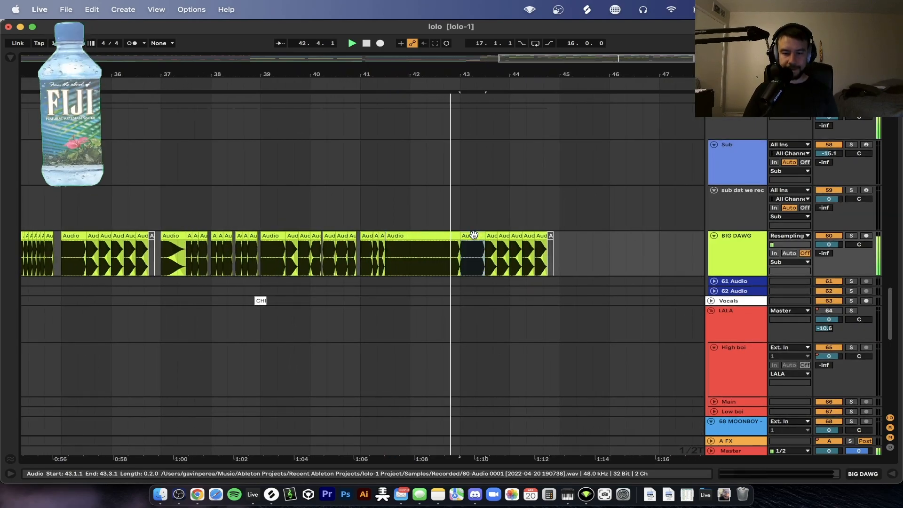
pyautogui.moveTo(828, 245); pyautogui.dragTo(829, 252)
pyautogui.press('space')
pyautogui.press('space')
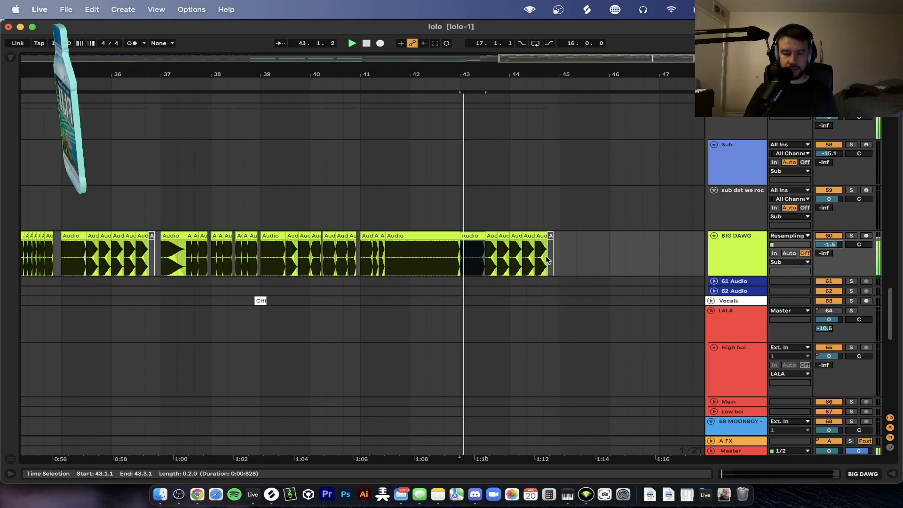
pyautogui.moveTo(829, 245); pyautogui.dragTo(828, 242)
pyautogui.press('space')
# Step: Copy the two-beat BIG DAWG clip at 43.1.1 to 45.1.1 during playback
pyautogui.click(468, 235)
pyautogui.press('super+c')
pyautogui.click(561, 249)
pyautogui.press('super+v')
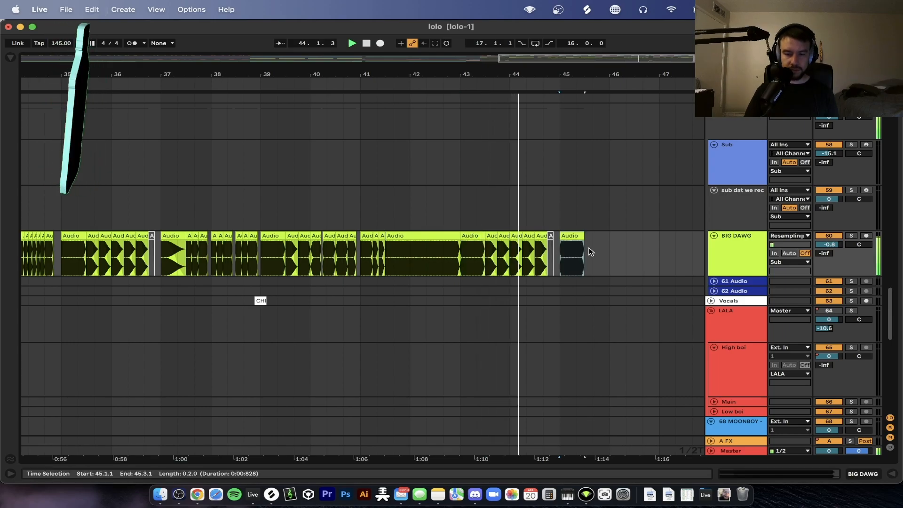
pyautogui.scroll(-2, 589, 247)
pyautogui.hscroll(1, 647, 235)
pyautogui.hscroll(1, 647, 234)
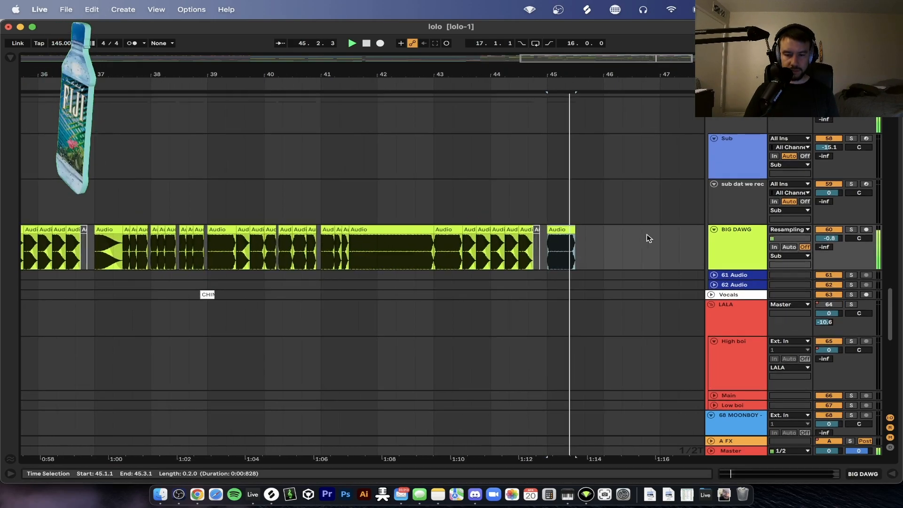
pyautogui.scroll(3, 582, 238)
pyautogui.click(449, 230)
pyautogui.press('super+c')
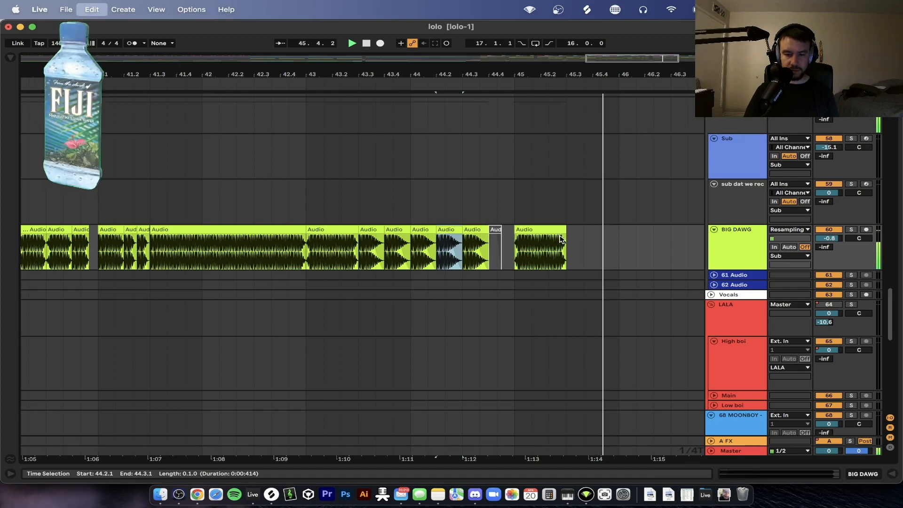
# Step: Copy the long BIG DAWG clip spanning 41.3.1 to 43.1.1 and paste it at 45.3.1 during playback
pyautogui.scroll(-3, 568, 242)
pyautogui.click(381, 230)
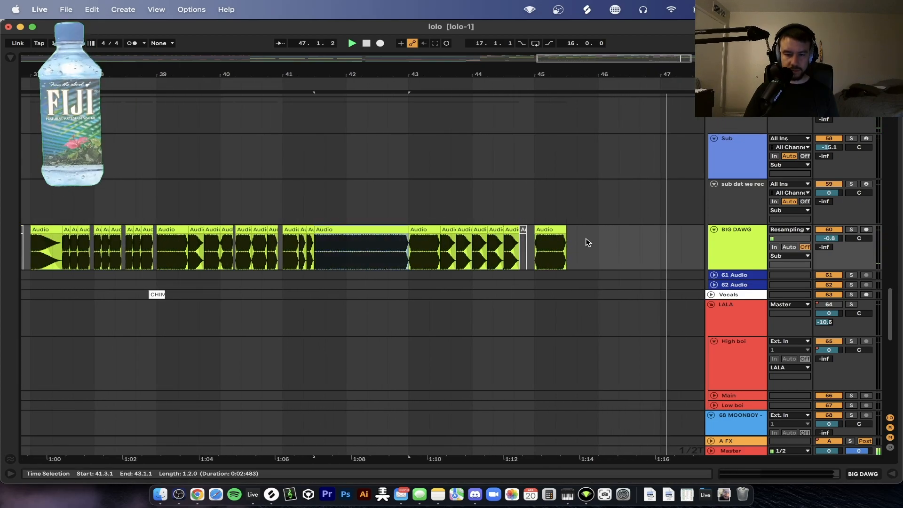
pyautogui.press('space')
pyautogui.press('space')
pyautogui.click(574, 247)
pyautogui.scroll(3, 563, 259)
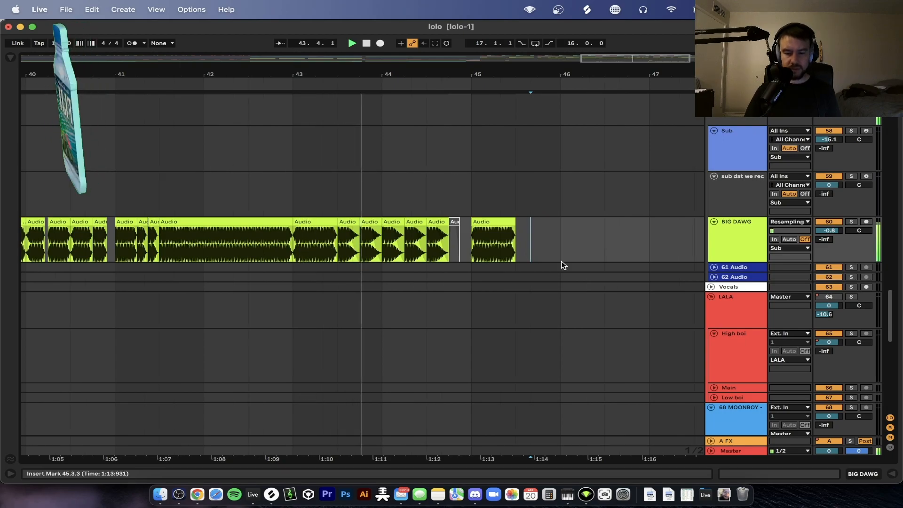
pyautogui.click(517, 245)
pyautogui.press('super+v')
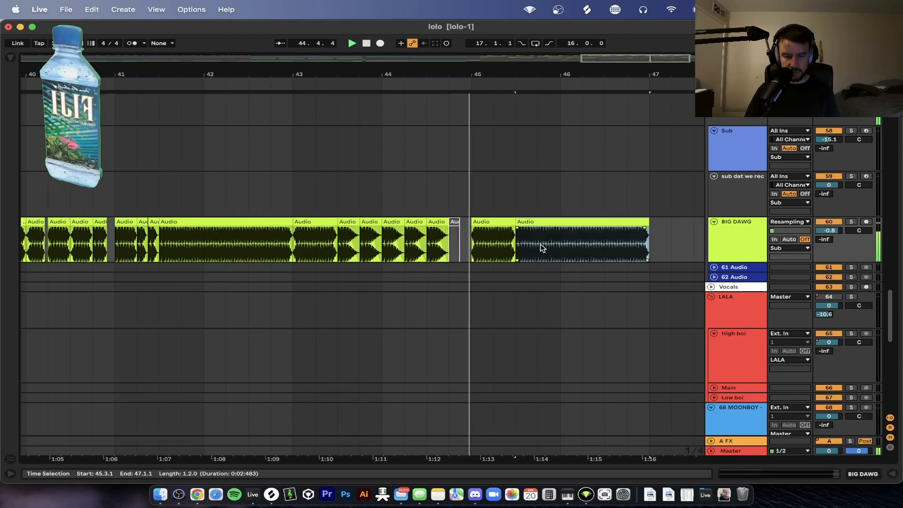
pyautogui.scroll(1, 564, 245)
pyautogui.hscroll(3, 602, 244)
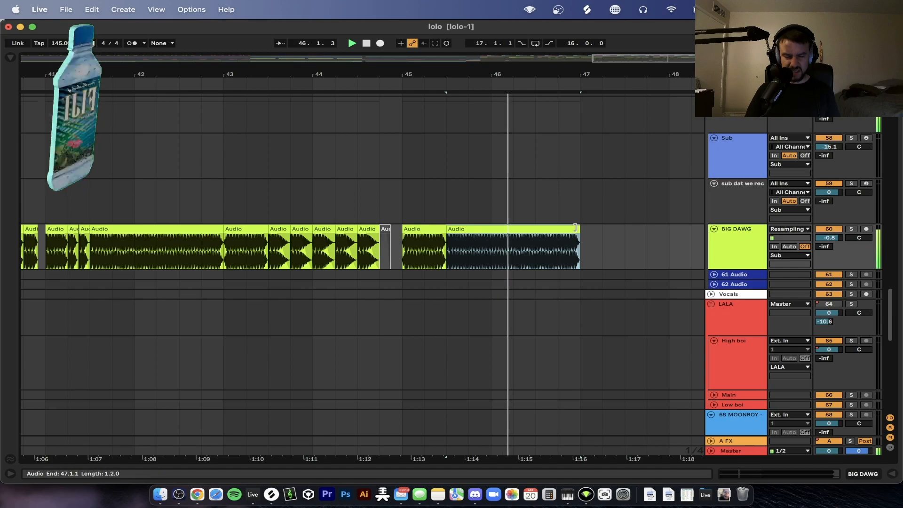
# Step: Play from 41.1.1 and examine the short BIG DAWG clips at the start of bar 41
pyautogui.scroll(-5, 579, 228)
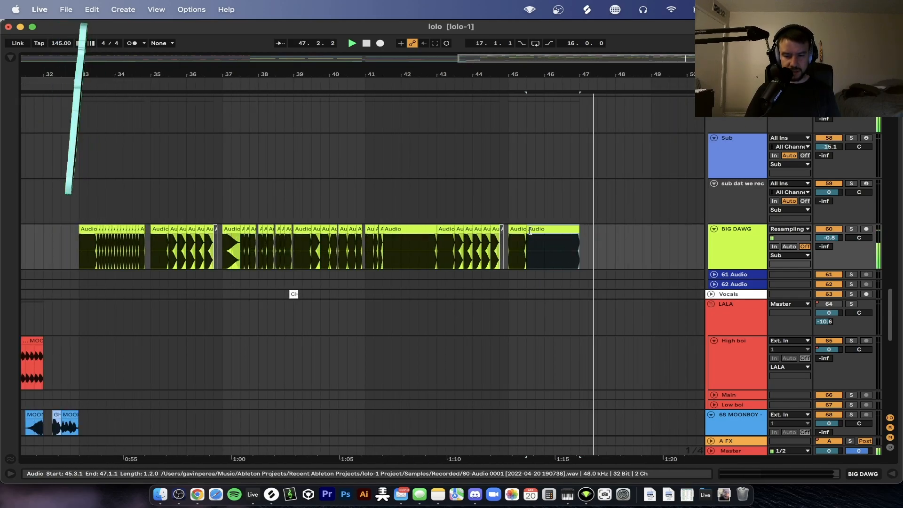
pyautogui.scroll(5, 388, 236)
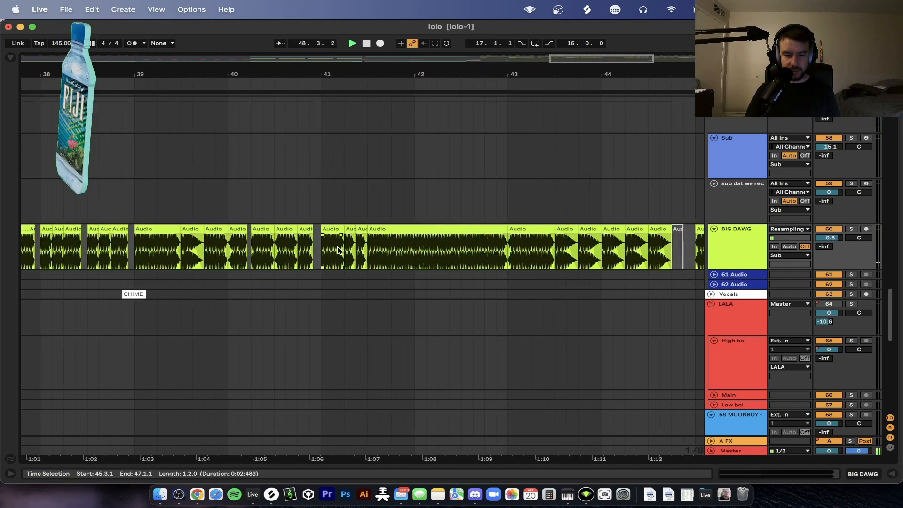
pyautogui.click(485, 209)
pyautogui.scroll(5, 369, 218)
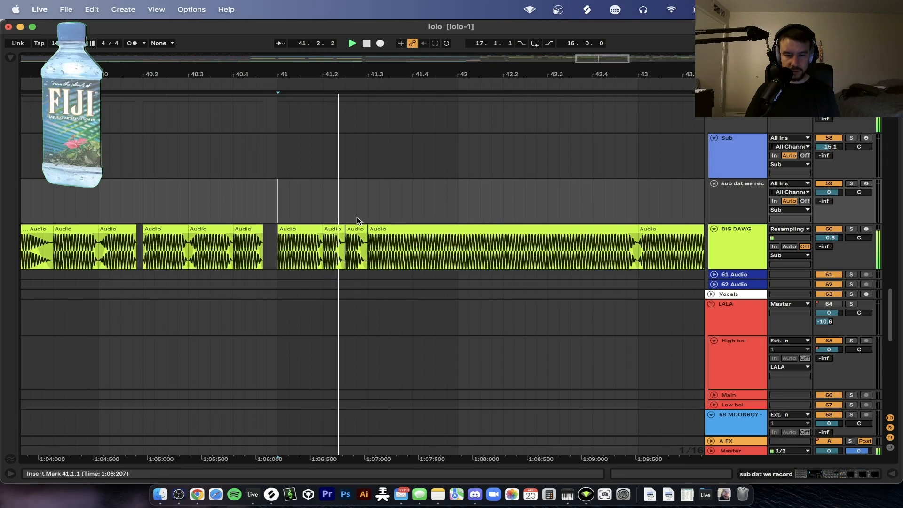
pyautogui.click(350, 230)
pyautogui.click(285, 261)
pyautogui.scroll(-3, 285, 261)
pyautogui.scroll(-1, 285, 261)
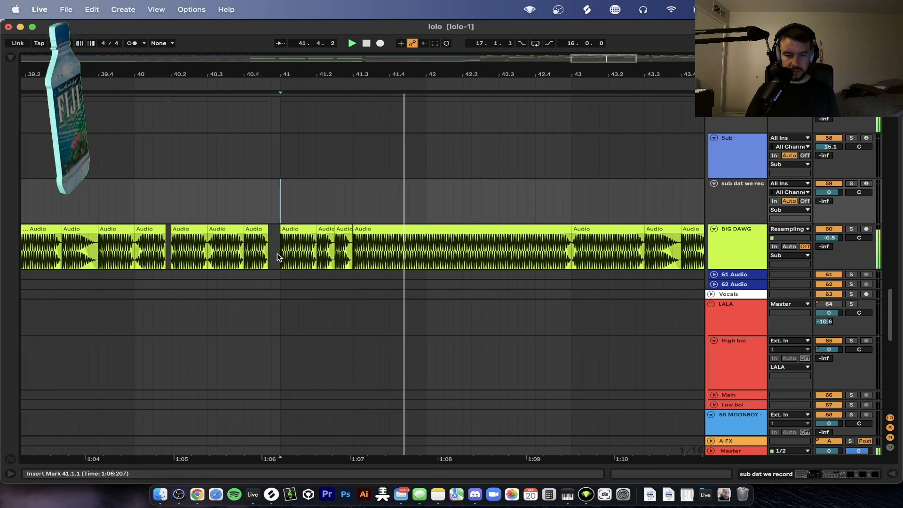
# Step: Copy the short BIG DAWG clips between 41.1.1 and 41.3.1 and paste them at 47.1.1
pyautogui.moveTo(281, 258); pyautogui.dragTo(352, 253)
pyautogui.press('super+c')
pyautogui.scroll(-5, 352, 253)
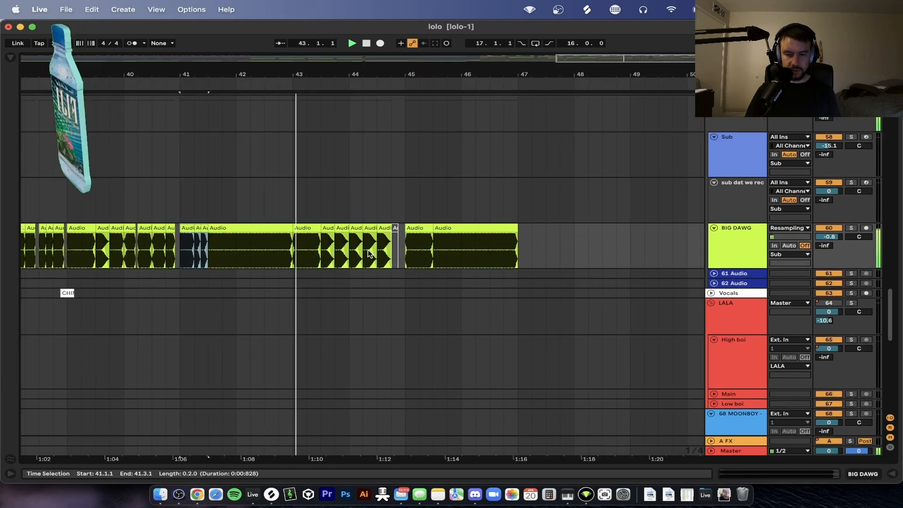
pyautogui.click(520, 250)
pyautogui.press('super+v')
pyautogui.scroll(-1, 520, 250)
# Step: Set the BIG DAWG track volume to -2.7 dB, raise the system volume and play from 44.4.1
pyautogui.press('XF86AudioRaiseVolume')
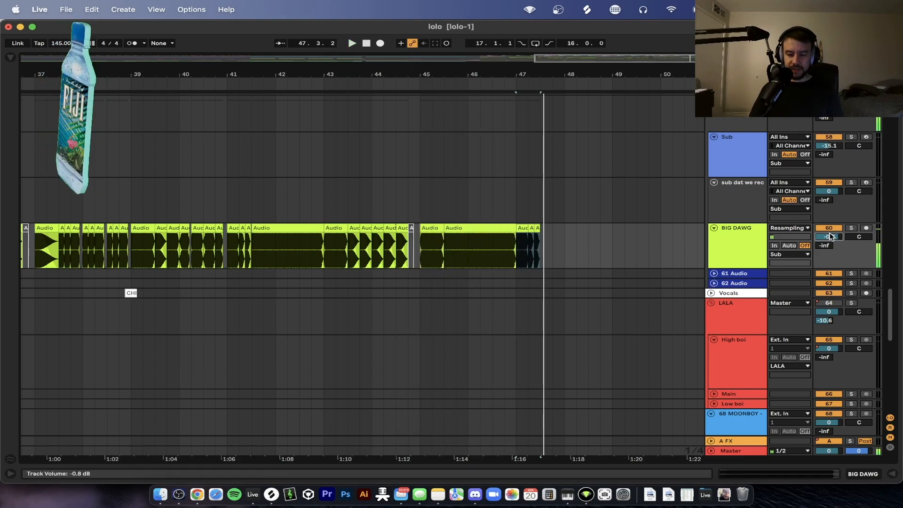
pyautogui.press('space')
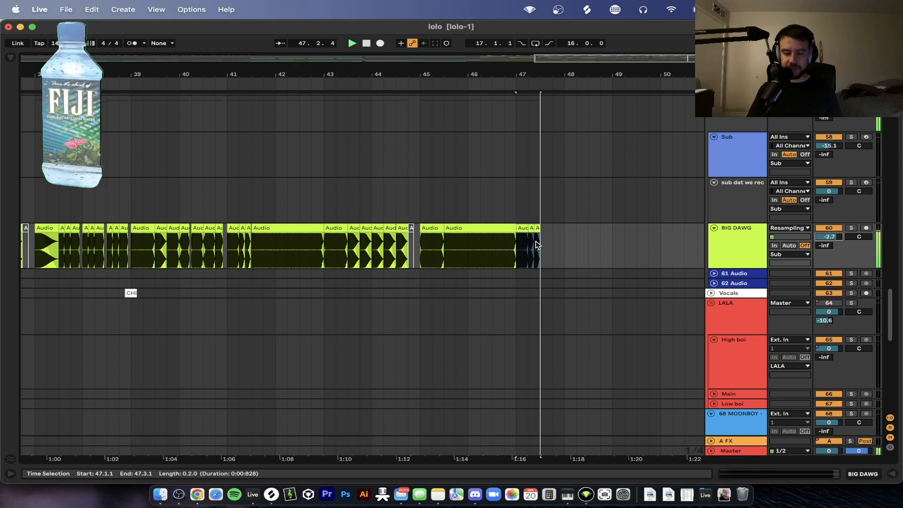
pyautogui.press('XF86AudioRaiseVolume')
pyautogui.click(410, 211)
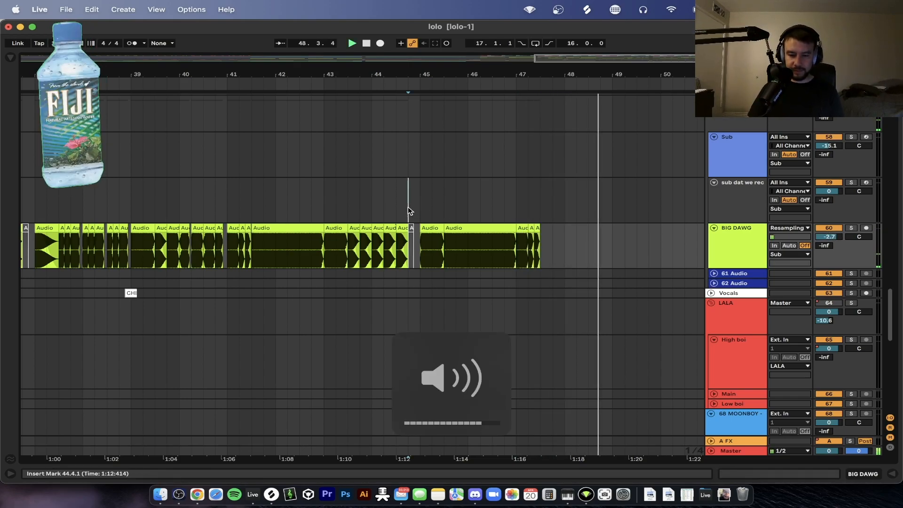
pyautogui.press('space')
pyautogui.press('space')
pyautogui.press('space')
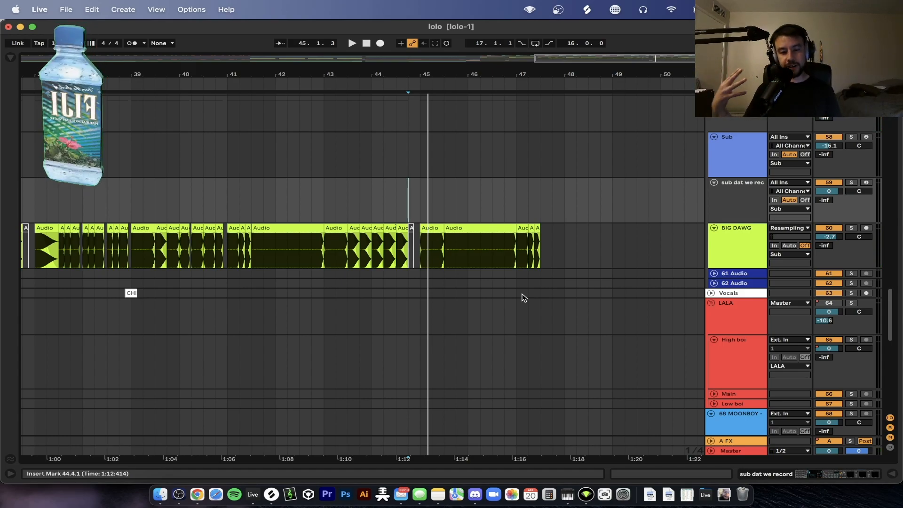
pyautogui.press('space')
pyautogui.scroll(-4, 501, 295)
pyautogui.scroll(-2, 502, 295)
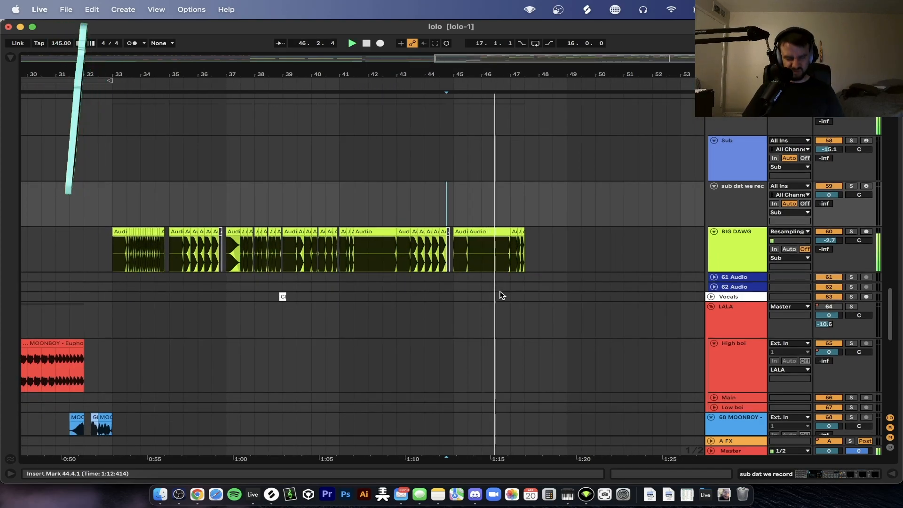
# Step: Find EQ Eight by searching for "eq" and add it to the BIG DAWG track
pyautogui.doubleClick(751, 249)
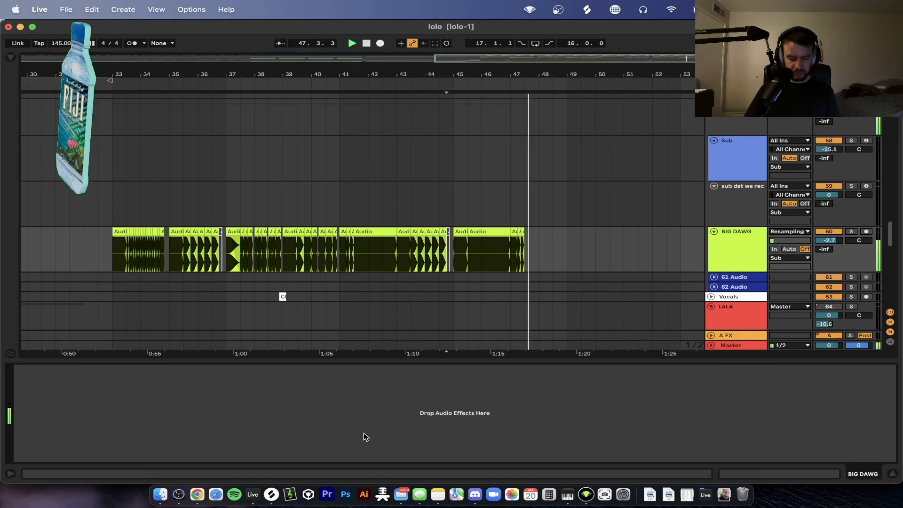
pyautogui.press('super+f')
pyautogui.write('eq')
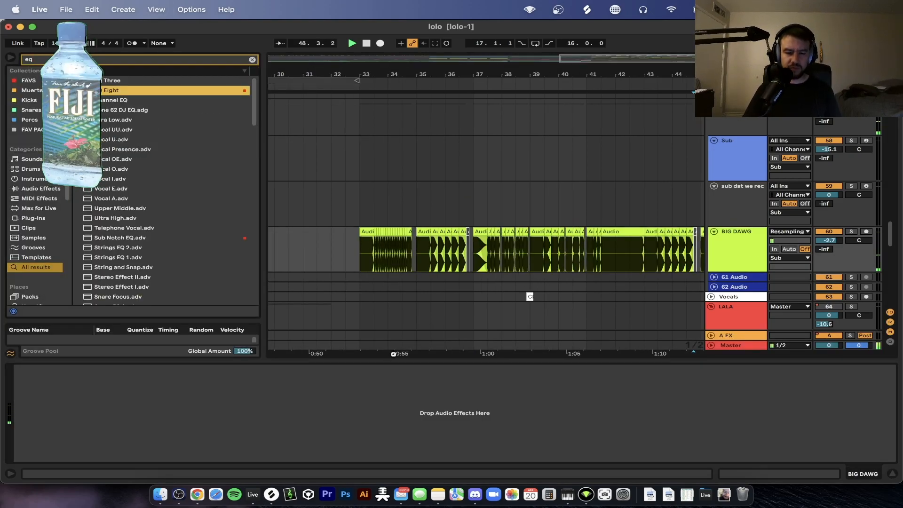
pyautogui.press('Return')
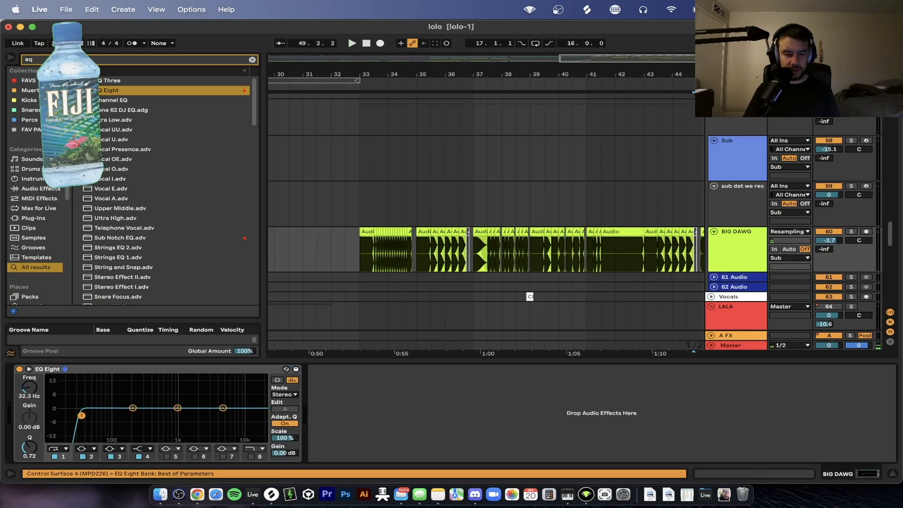
# Step: Set EQ Eight's third band to 639 Hz, -9.30 dB and Q 0.46 during playback, placing the insert marker at 45.1.1
pyautogui.moveTo(80, 416); pyautogui.dragTo(80, 415)
pyautogui.moveTo(178, 407); pyautogui.dragTo(166, 416)
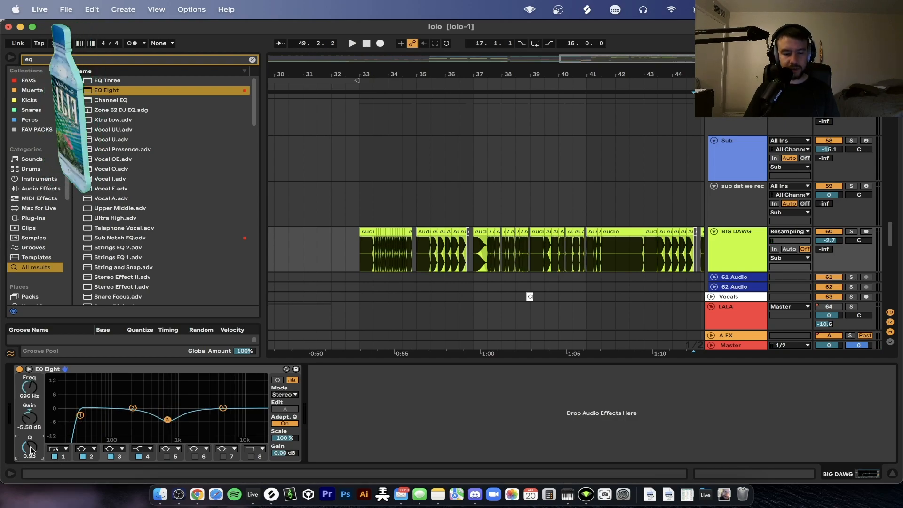
pyautogui.press('space')
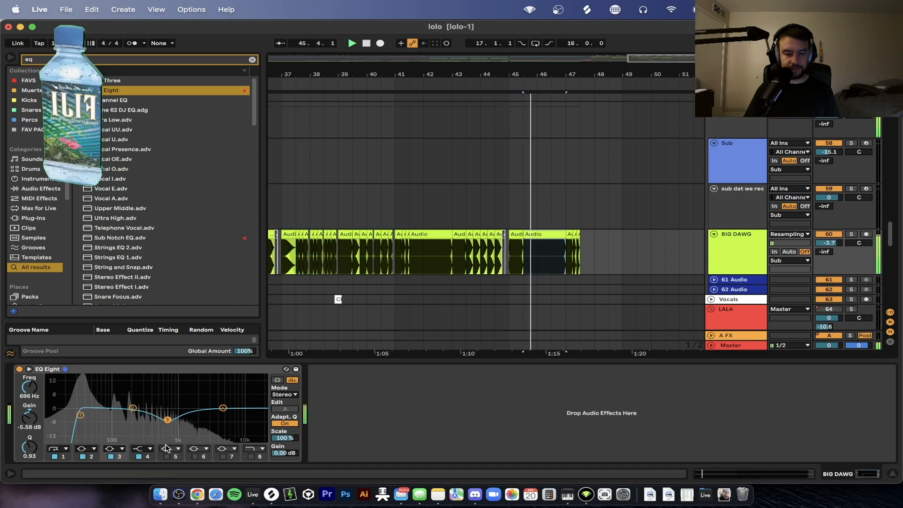
pyautogui.moveTo(167, 419); pyautogui.dragTo(165, 427)
pyautogui.moveTo(29, 447)
pyautogui.mouseDown()
pyautogui.moveTo(29, 470)
pyautogui.moveTo(29, 436)
pyautogui.mouseUp()
pyautogui.press('space')
pyautogui.press('space')
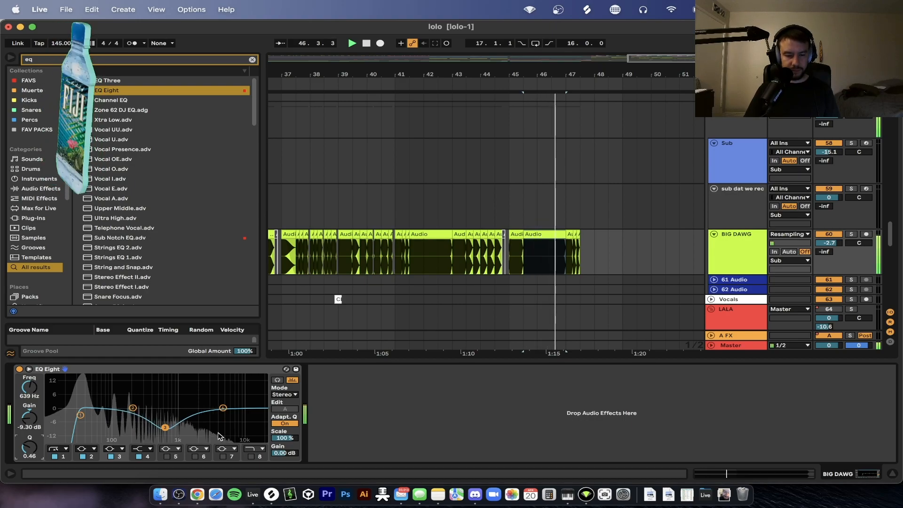
pyautogui.click(509, 214)
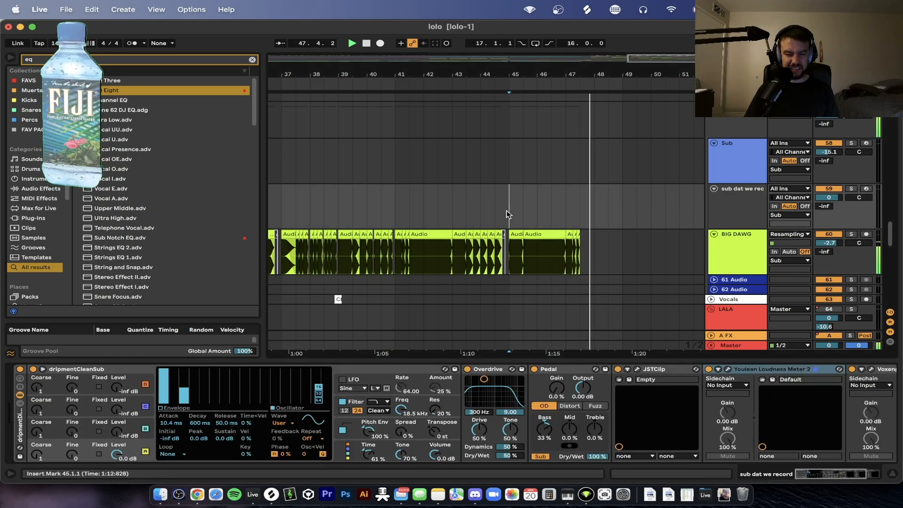
# Step: Set EQ Eight's third band on BIG DAWG to 445 Hz, -15.0 dB and Q 0.36 while the track plays
pyautogui.press('XF86AudioRaiseVolume')
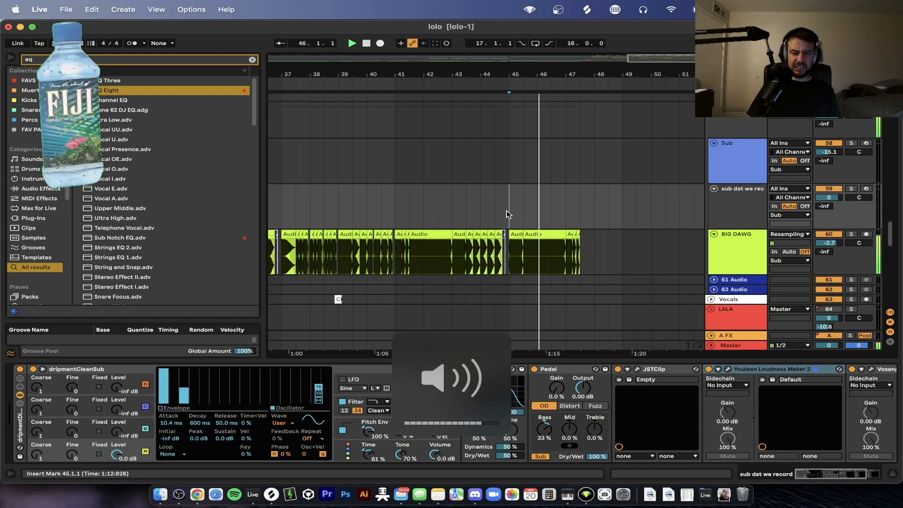
pyautogui.click(750, 252)
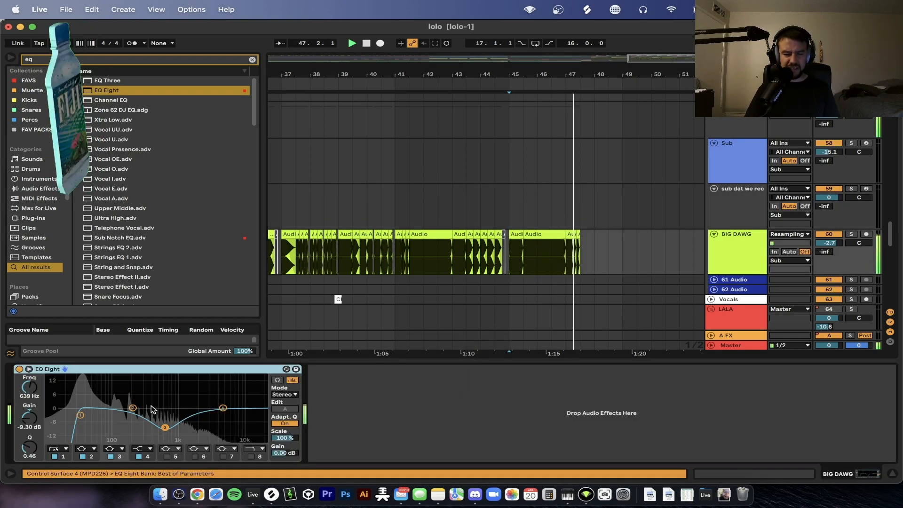
pyautogui.click(79, 416)
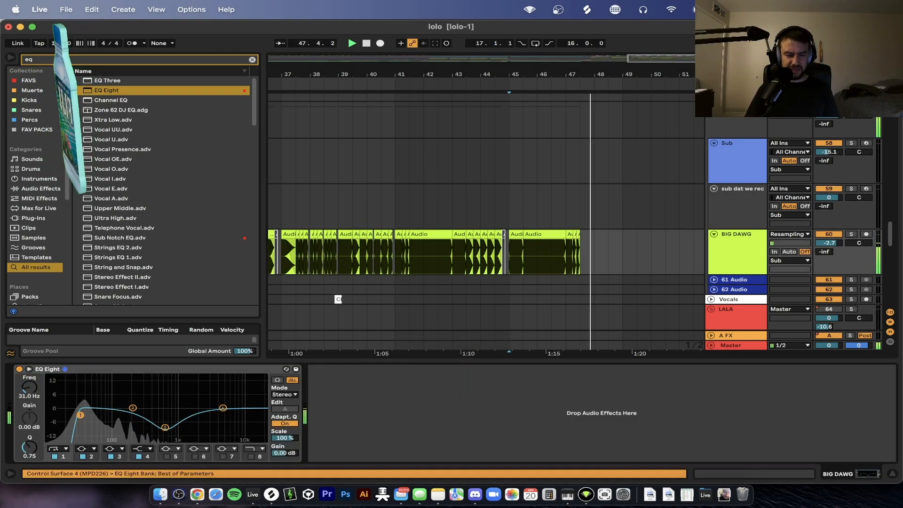
pyautogui.click(165, 428)
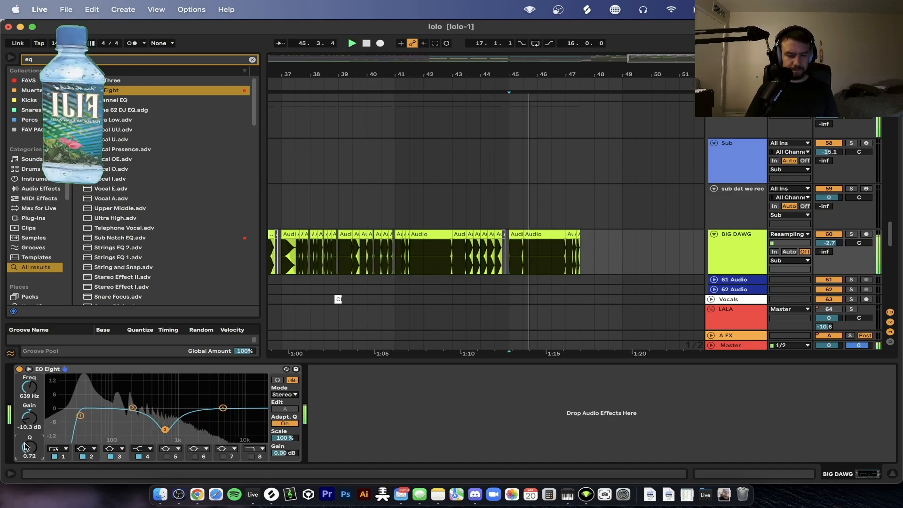
pyautogui.moveTo(165, 430)
pyautogui.mouseDown()
pyautogui.moveTo(140, 436)
pyautogui.moveTo(154, 439)
pyautogui.mouseUp()
pyautogui.moveTo(32, 448); pyautogui.dragTo(33, 449)
pyautogui.press('XF86AudioRaiseVolume')
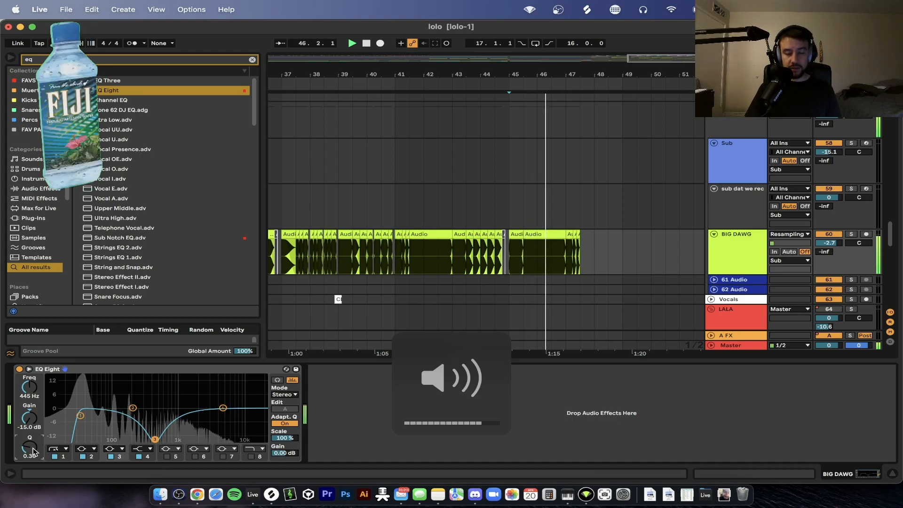
pyautogui.press('XF86AudioLowerVolume')
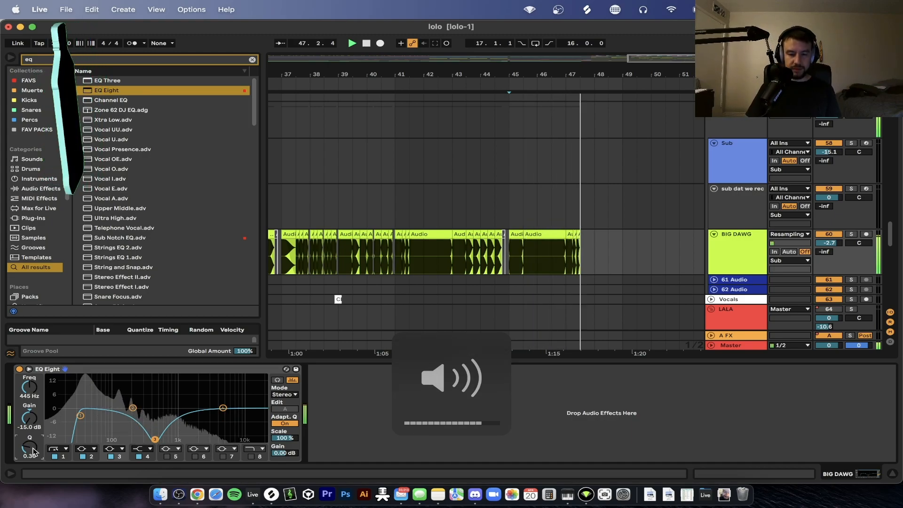
# Step: Restart playback from 43.3.1 in the BIG DAWG clips
pyautogui.click(468, 261)
pyautogui.press('space')
pyautogui.press('space')
pyautogui.scroll(3, 469, 261)
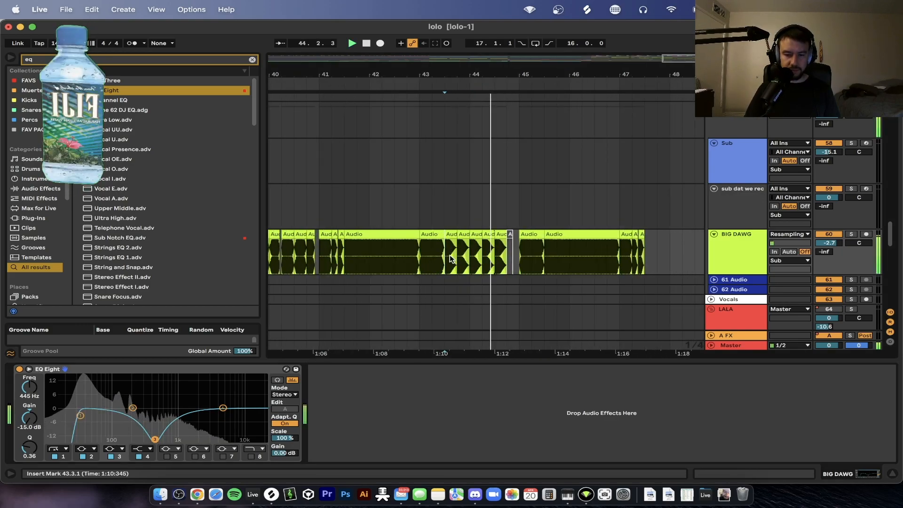
# Step: Try to paste a copy of the BIG DAWG clips between 43.1.1 and 45.1.1 at 47.3.1
pyautogui.moveTo(420, 254); pyautogui.dragTo(519, 255)
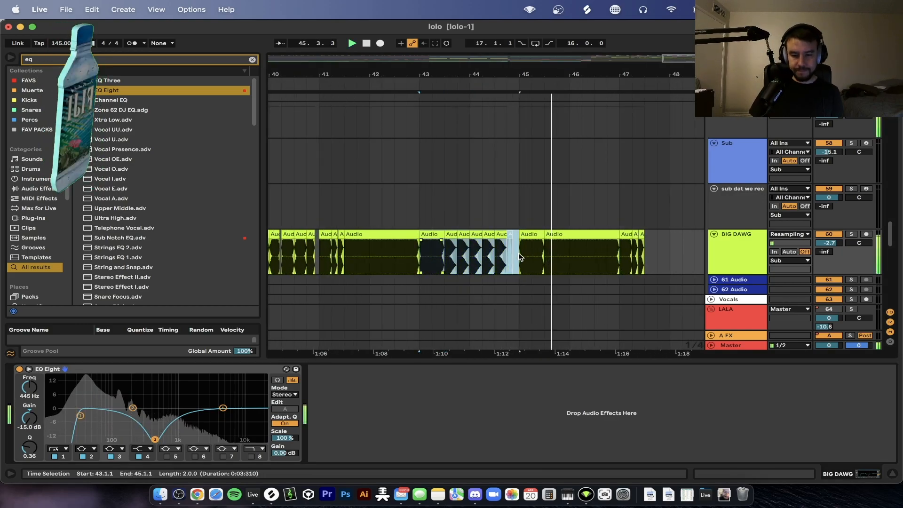
pyautogui.hscroll(5, 658, 258)
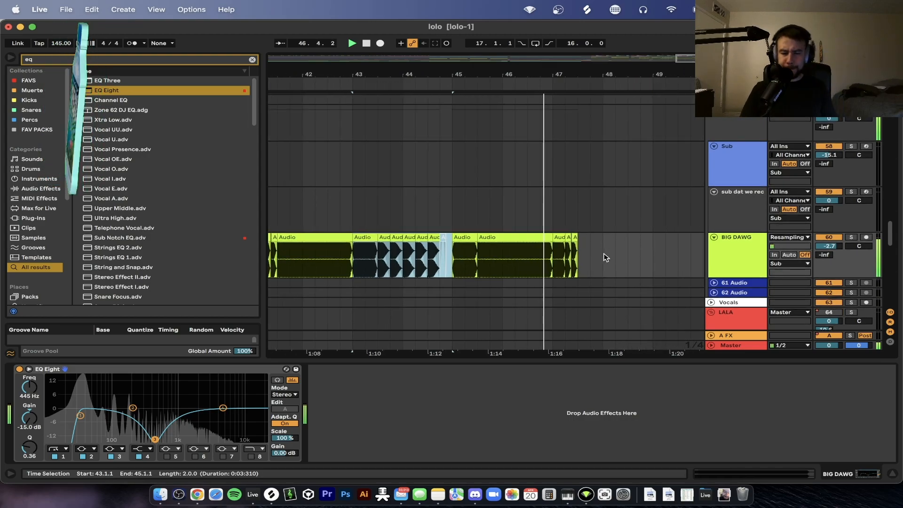
pyautogui.click(581, 256)
pyautogui.press('super+v')
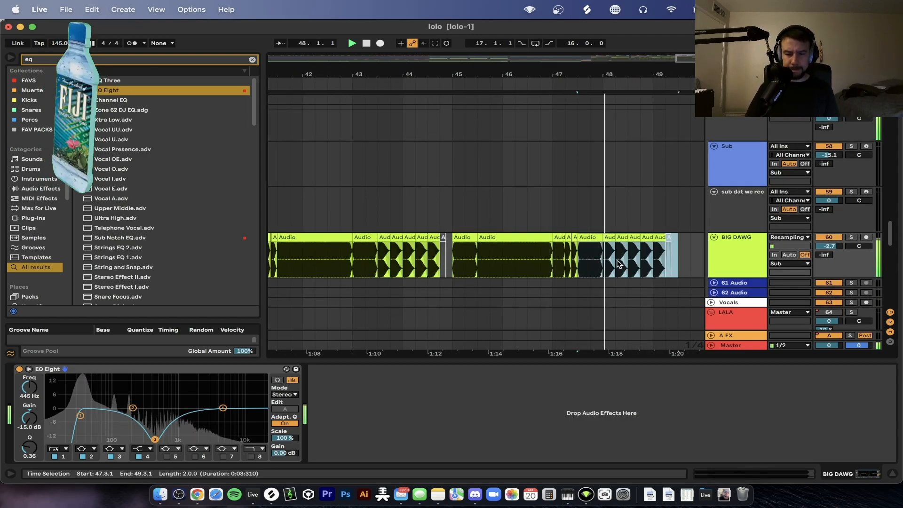
pyautogui.press('super+z')
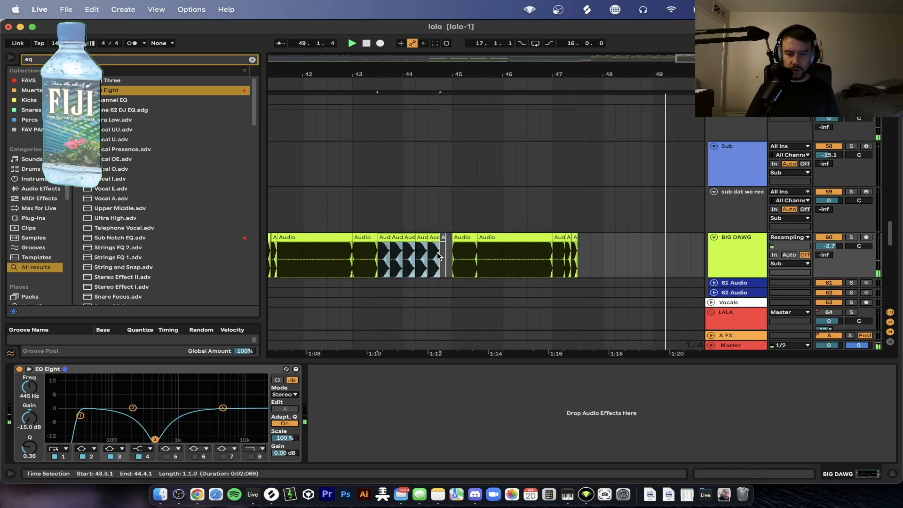
# Step: Copy the short BIG DAWG clips that start at 43.3.1 and paste them at 47.3.1
pyautogui.click(580, 262)
pyautogui.press('super+v')
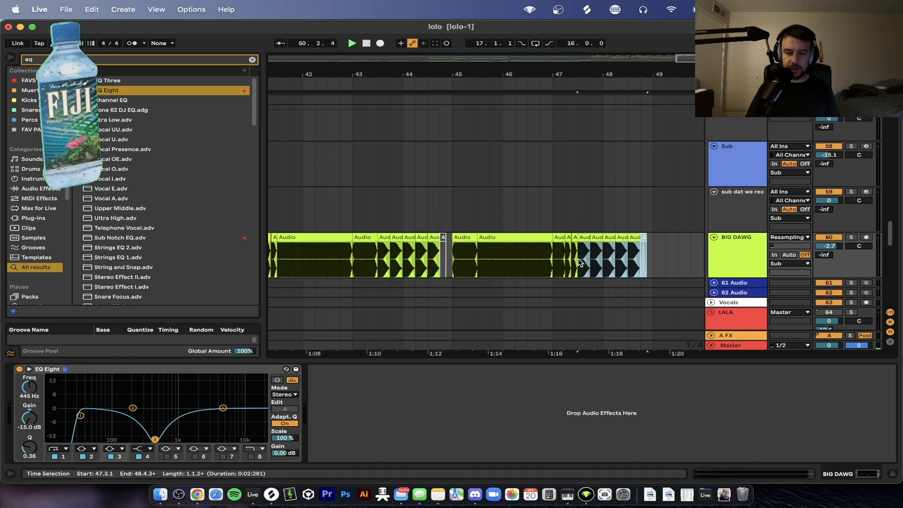
pyautogui.scroll(5, 580, 262)
pyautogui.hscroll(6, 578, 262)
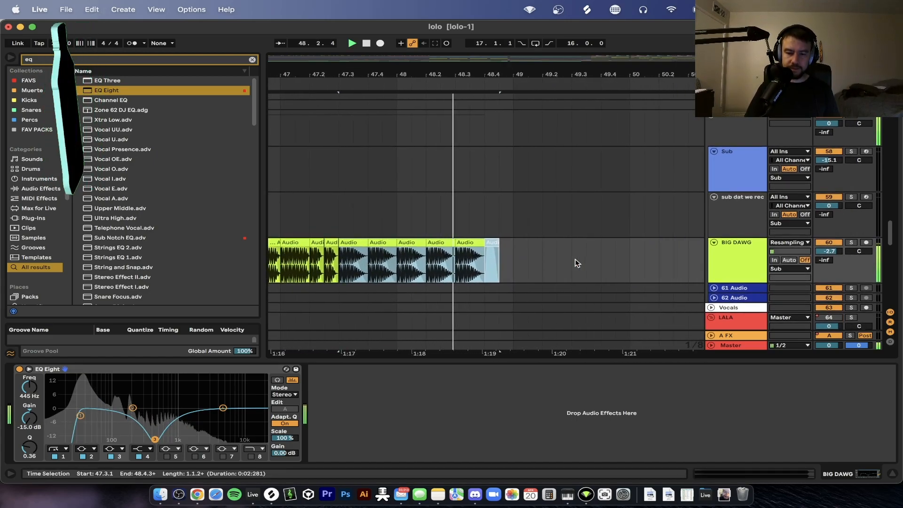
# Step: Play the arrangement from 31.3.1 into the BIG DAWG section and raise the system volume
pyautogui.scroll(-5, 407, 232)
pyautogui.scroll(5, 407, 232)
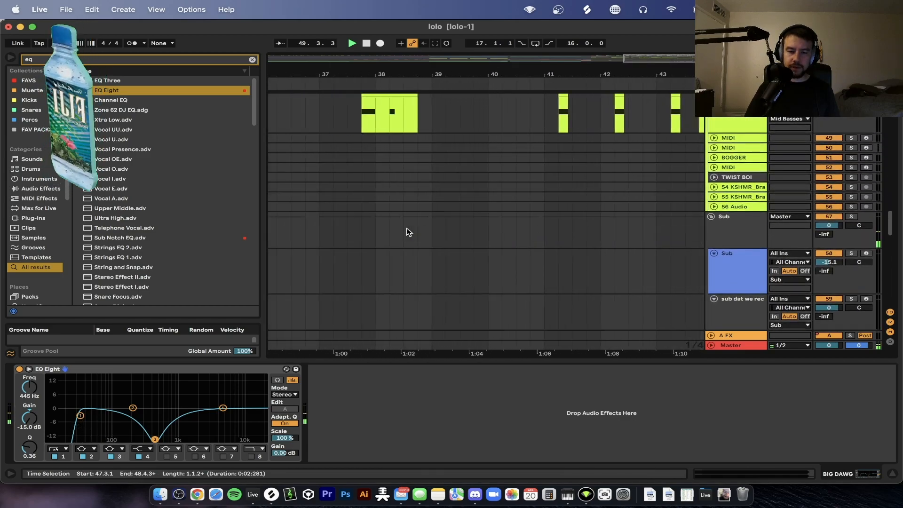
pyautogui.scroll(-4, 407, 232)
pyautogui.hscroll(-4, 407, 232)
pyautogui.scroll(-5, 406, 232)
pyautogui.click(343, 225)
pyautogui.press('space')
pyautogui.click(383, 209)
pyautogui.press('space')
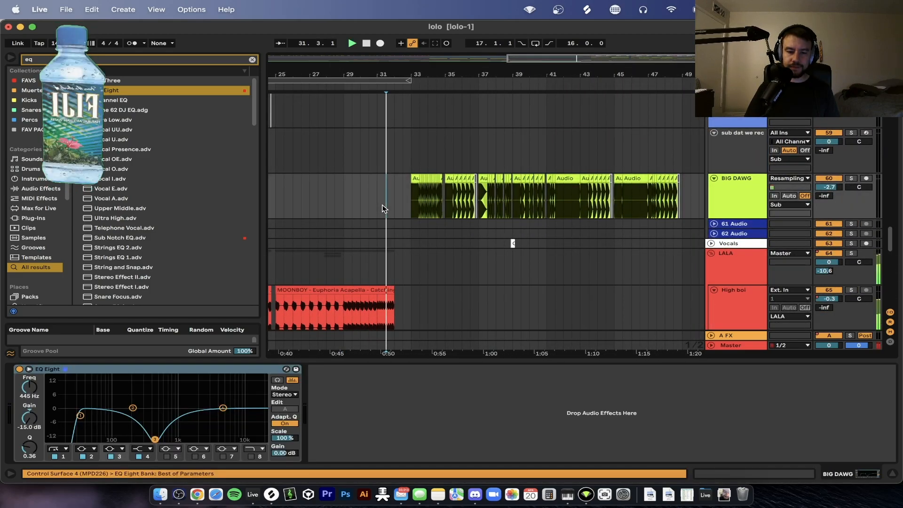
pyautogui.press('XF86AudioRaiseVolume')
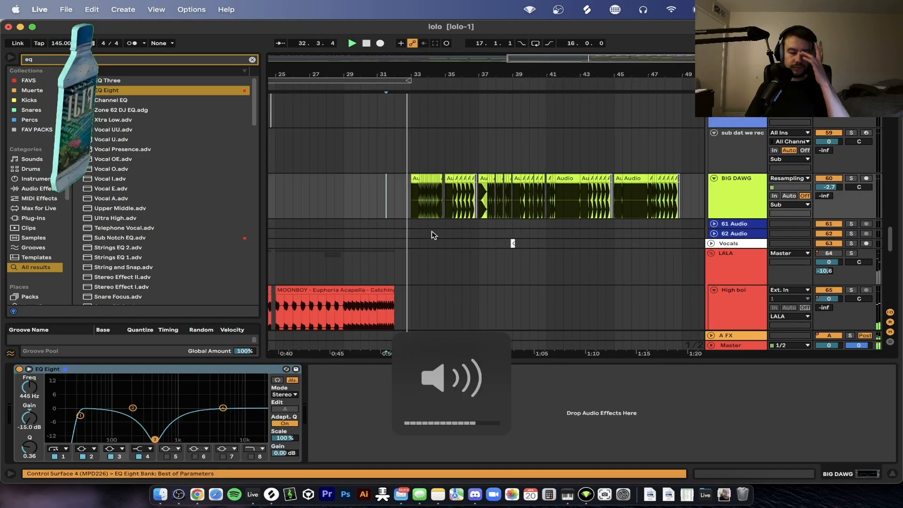
pyautogui.press('XF86AudioRaiseVolume')
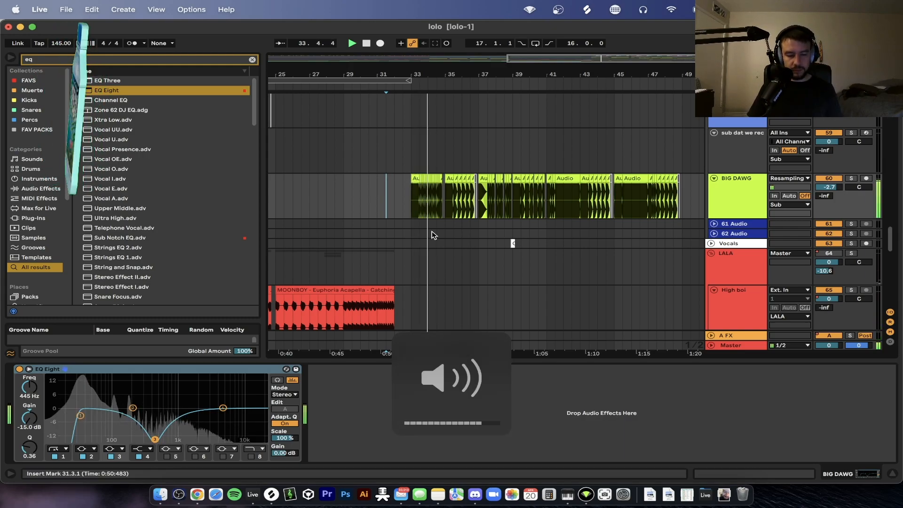
pyautogui.press('XF86AudioRaiseVolume')
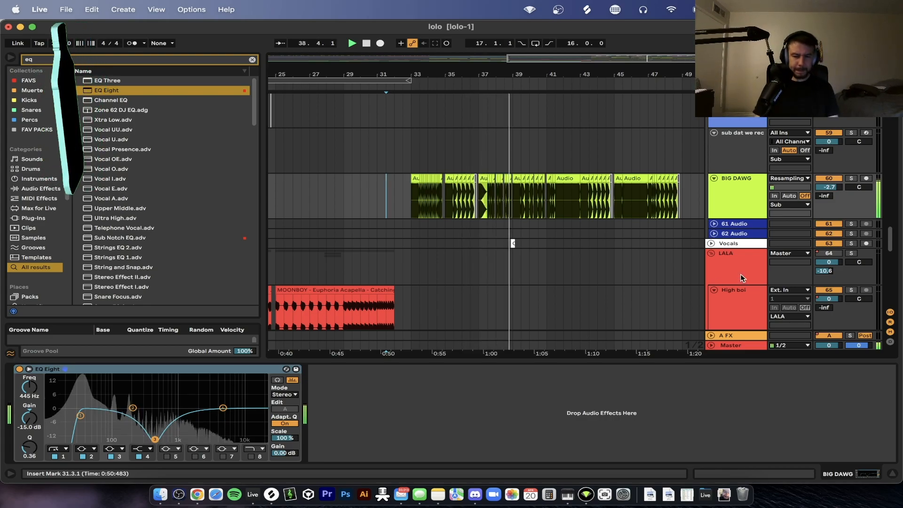
# Step: Set EQ Eight's third band on BIG DAWG to 599 Hz and 4.59 dB during playback
pyautogui.doubleClick(744, 205)
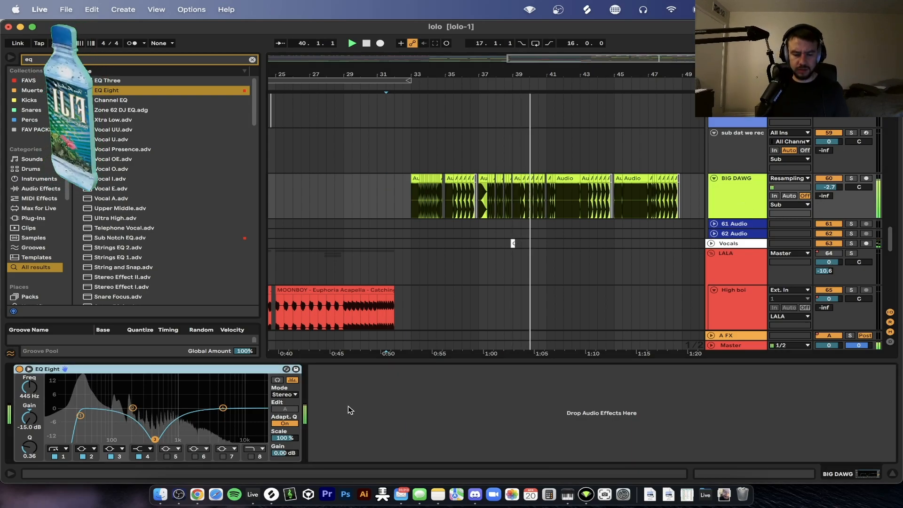
pyautogui.press('super+f')
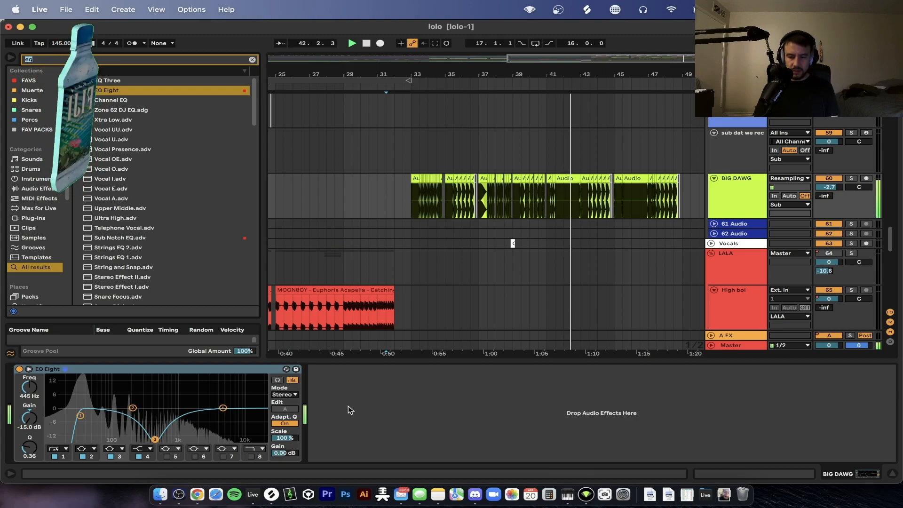
pyautogui.click(154, 435)
pyautogui.moveTo(154, 438); pyautogui.dragTo(134, 438)
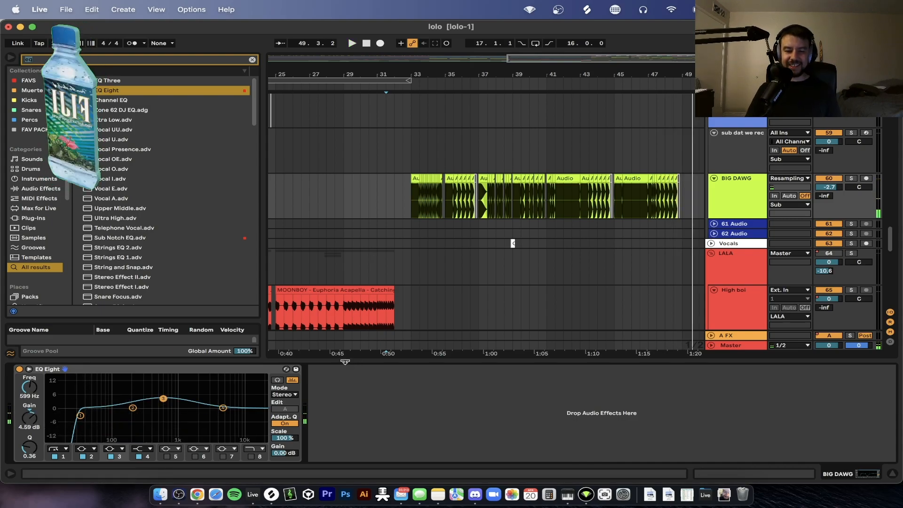
# Step: Hide the browser and device view, and place the insert marker at 33.1.1 where the BIG DAWG clips begin
pyautogui.click(345, 363)
pyautogui.click(263, 271)
pyautogui.press('w')
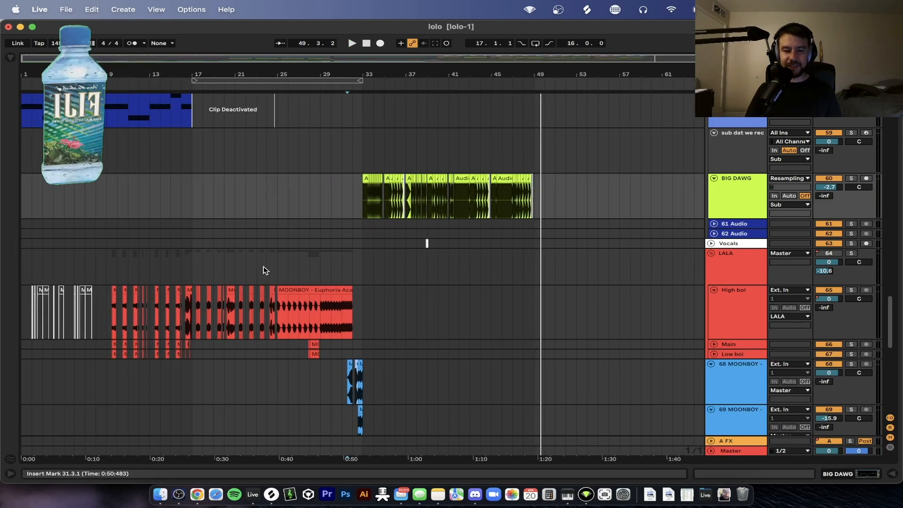
pyautogui.scroll(3, 264, 270)
pyautogui.click(361, 207)
pyautogui.scroll(-5, 361, 207)
pyautogui.scroll(3, 361, 206)
pyautogui.scroll(4, 425, 195)
pyautogui.hscroll(1, 423, 196)
pyautogui.scroll(1, 423, 196)
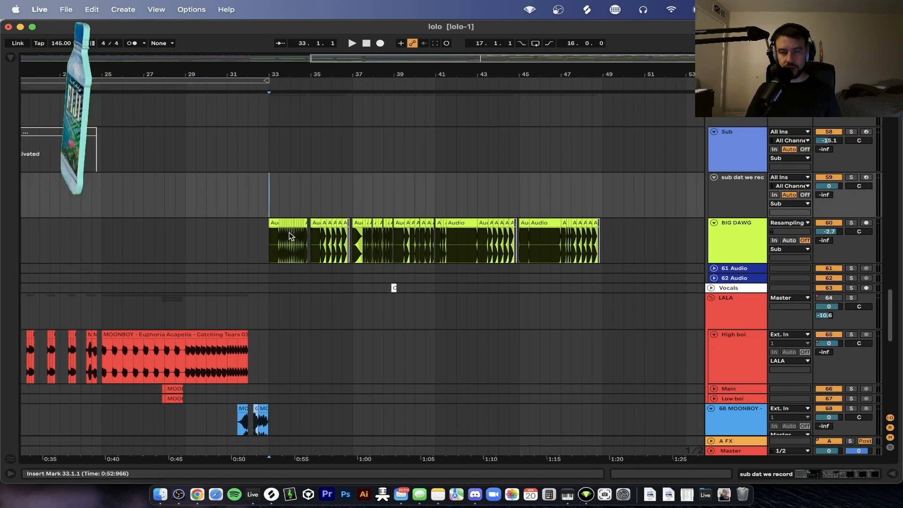